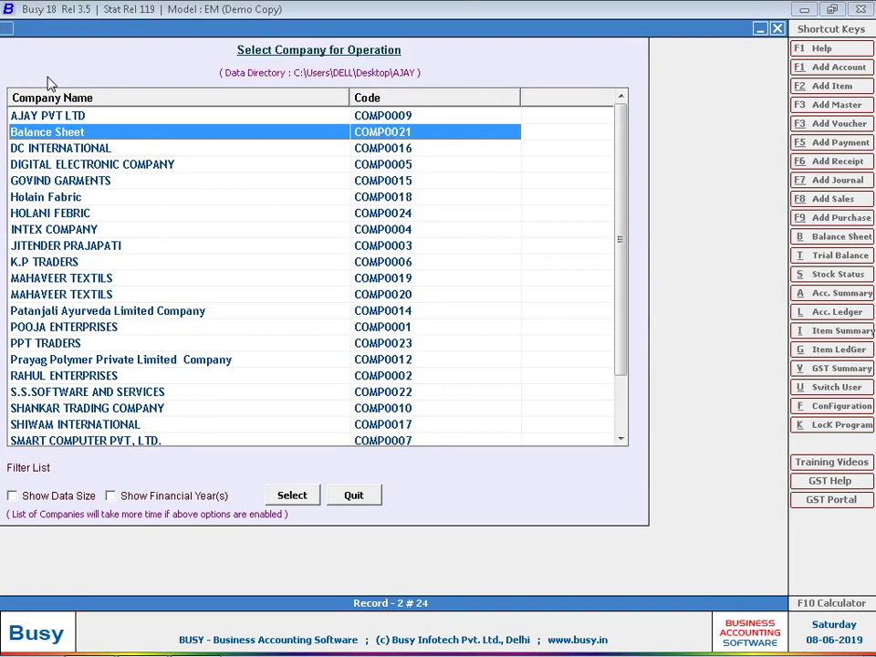
# - Open the company HOLANI FEBRIC from the company list
pyautogui.press('Down')
pyautogui.press('Down')
pyautogui.press('Down')
pyautogui.press('Down')
pyautogui.press('Down')
pyautogui.press('Return')
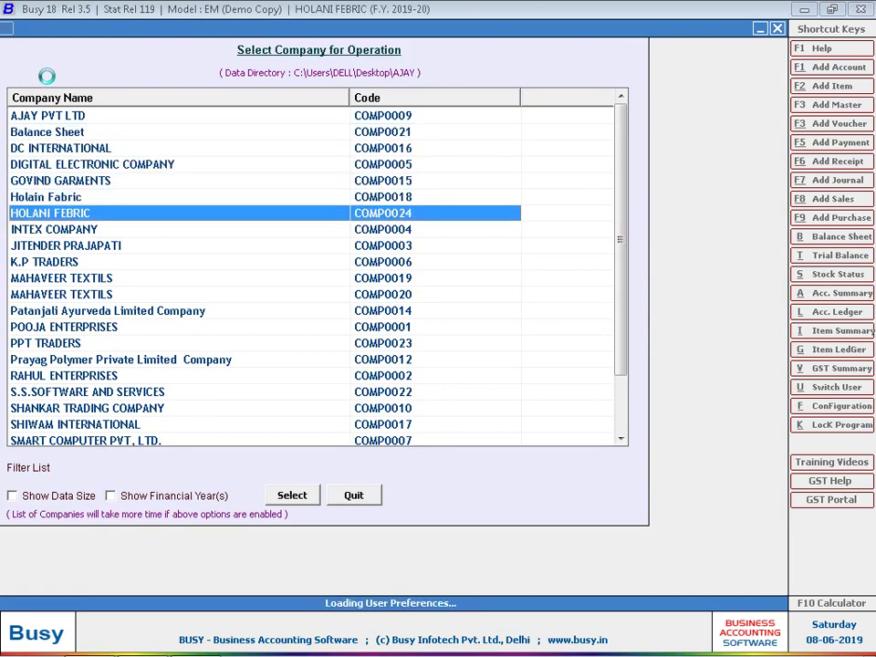
pyautogui.press('Down')
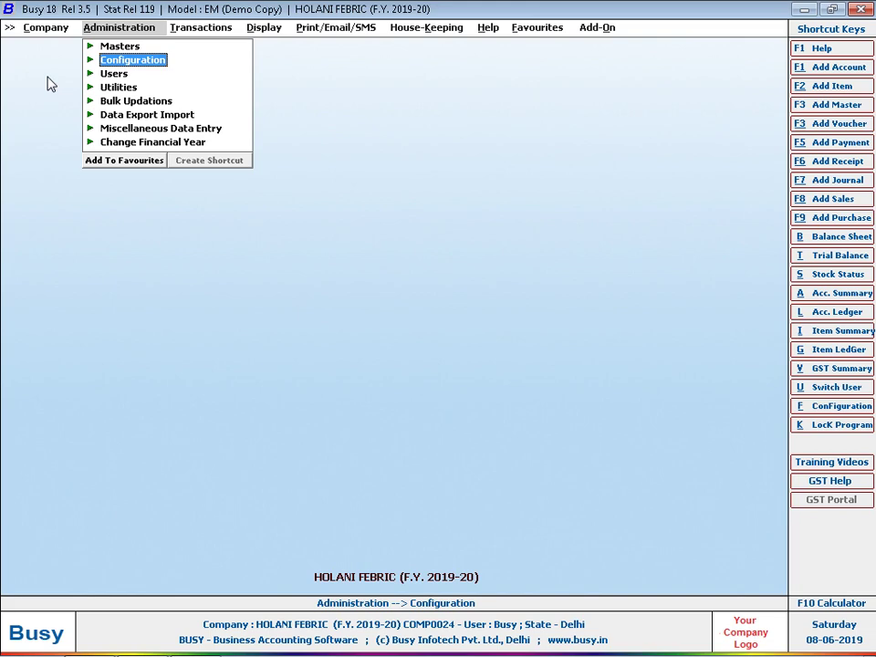
pyautogui.press('Return')
pyautogui.press('Down')
pyautogui.press('Down')
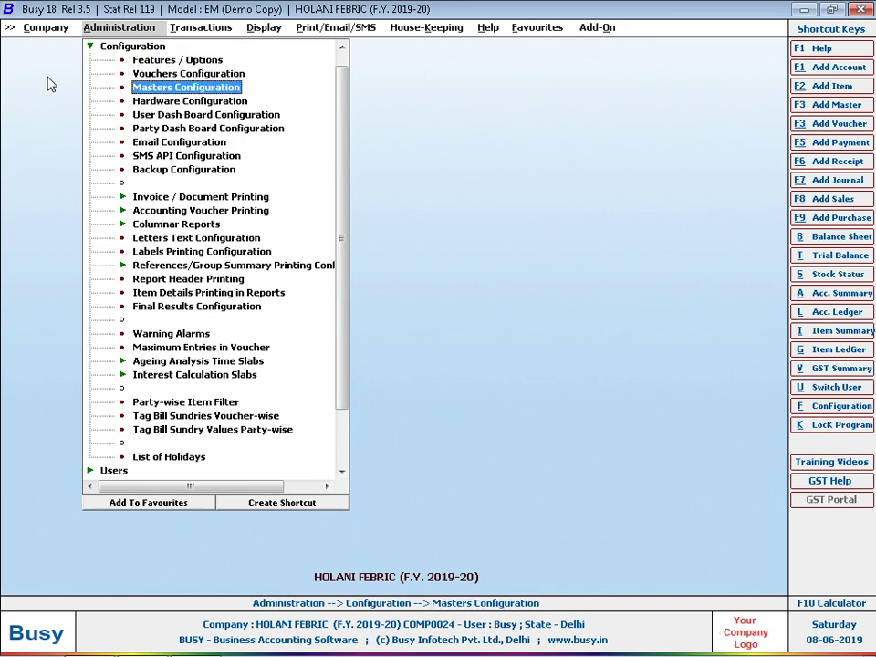
pyautogui.press('Return')
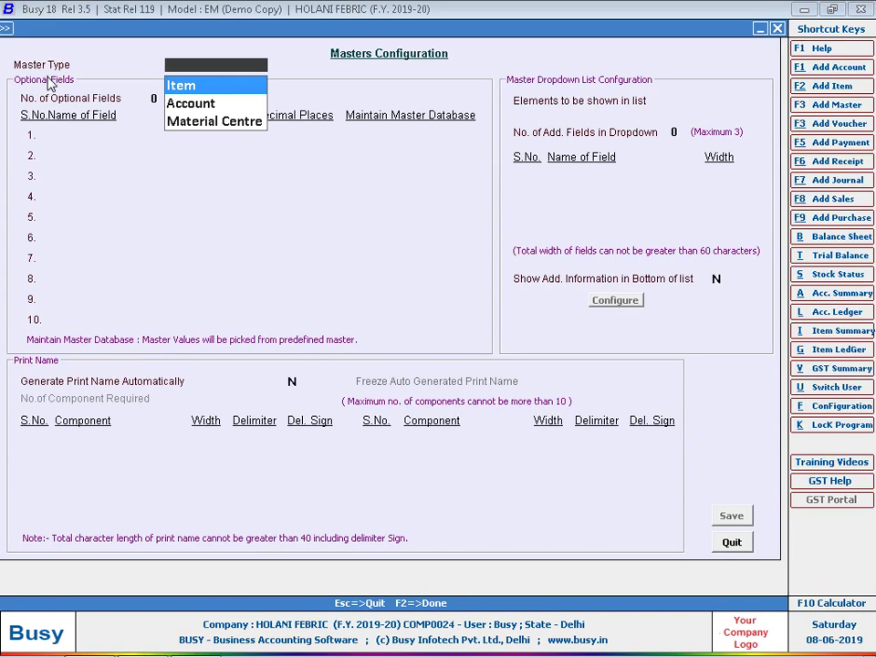
pyautogui.press('Escape')
pyautogui.press('Escape')
pyautogui.press('Escape')
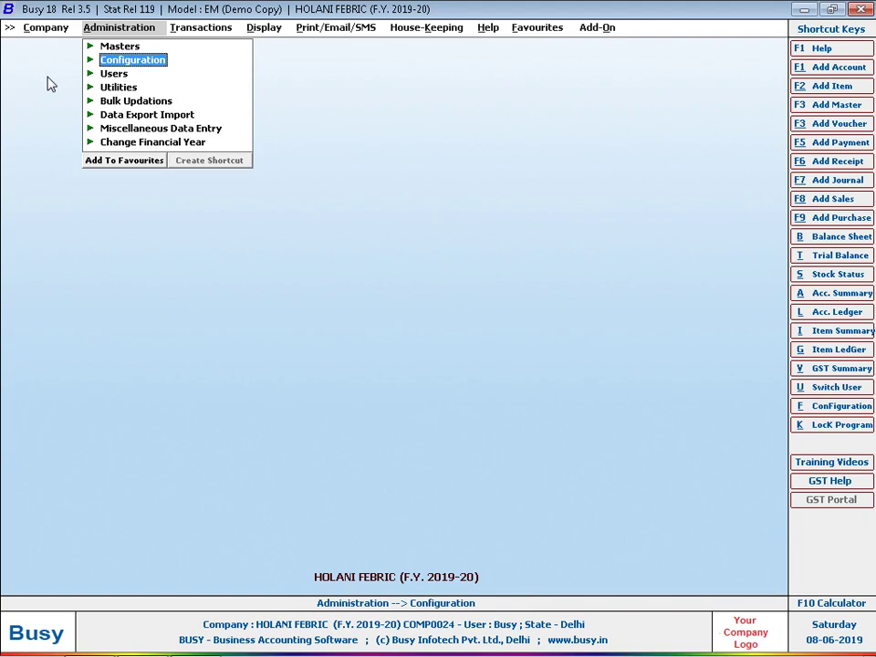
# - Close the open company and start creating a new company named BARCODE-2
pyautogui.press('Left')
pyautogui.press('Return')
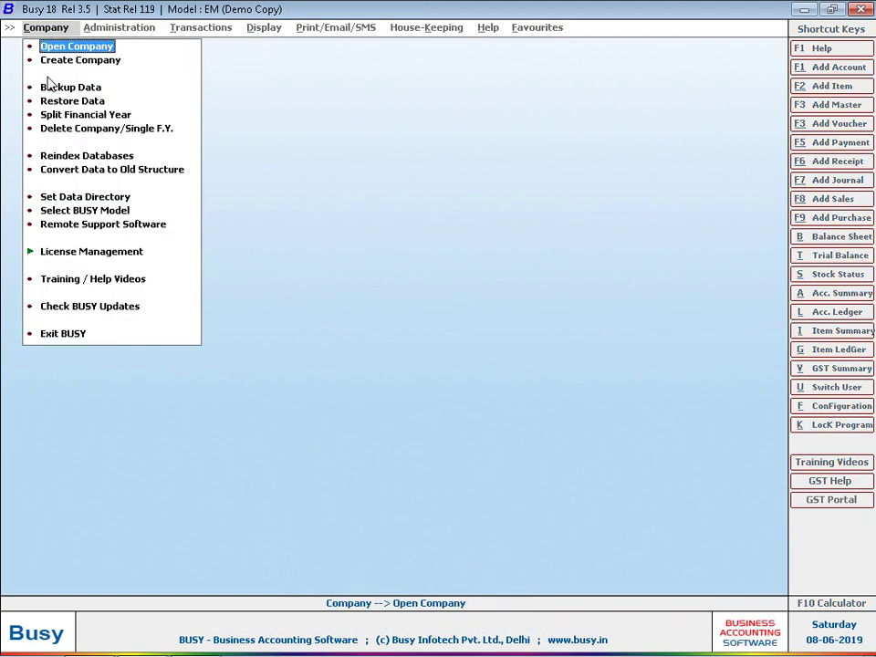
pyautogui.press('Down')
pyautogui.press('Return')
pyautogui.write('BARCID')
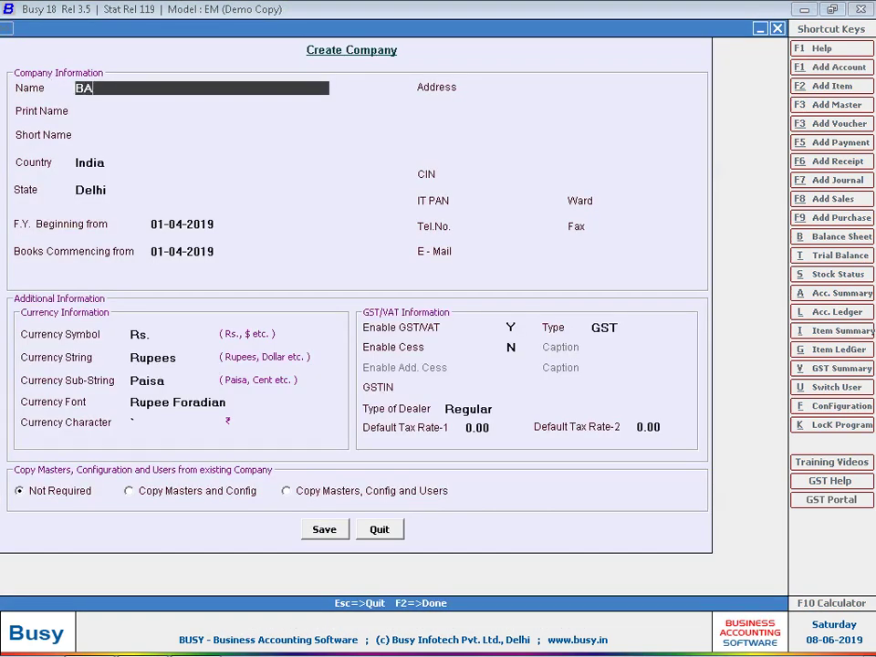
pyautogui.press('BackSpace')
pyautogui.press('BackSpace')
pyautogui.write('ODE-2')
# - Keep the default company and currency details, disable GST/VAT, and save the new company
pyautogui.press('Return')
pyautogui.press('Return')
pyautogui.press('Return')
pyautogui.press('Return')
pyautogui.press('Return')
pyautogui.press('Return')
pyautogui.press('Return')
pyautogui.press('Return')
pyautogui.press('Return')
pyautogui.press('Return')
pyautogui.press('Return')
pyautogui.press('Return')
pyautogui.press('Return')
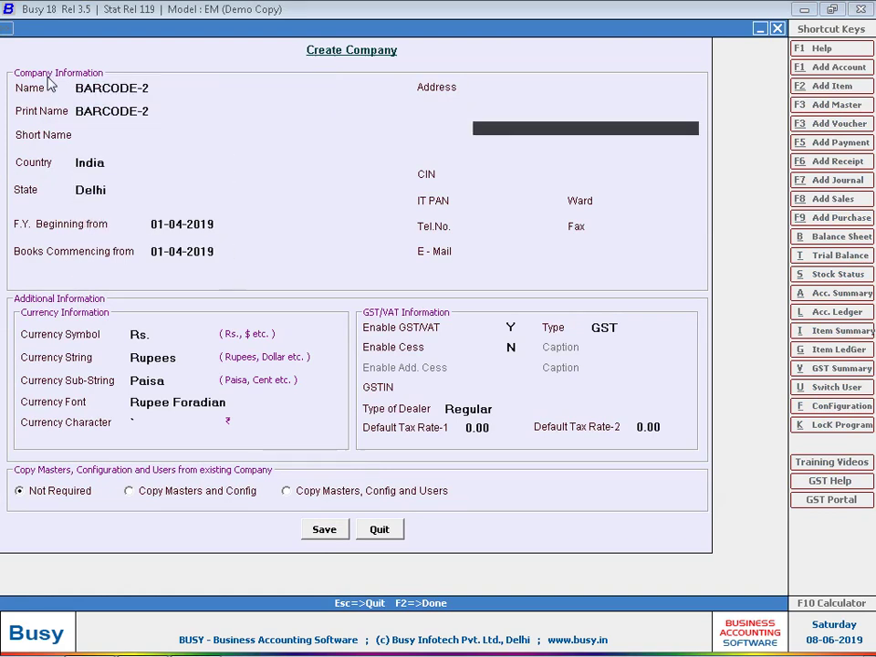
pyautogui.press('Return')
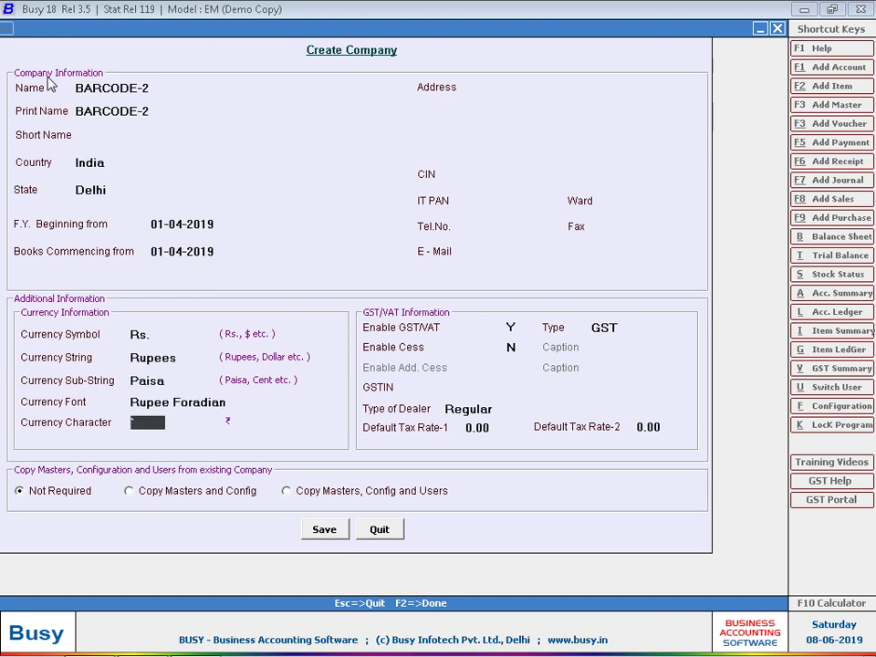
pyautogui.press('Return')
pyautogui.press('Return')
pyautogui.press('n')
pyautogui.press('Return')
pyautogui.press('Return')
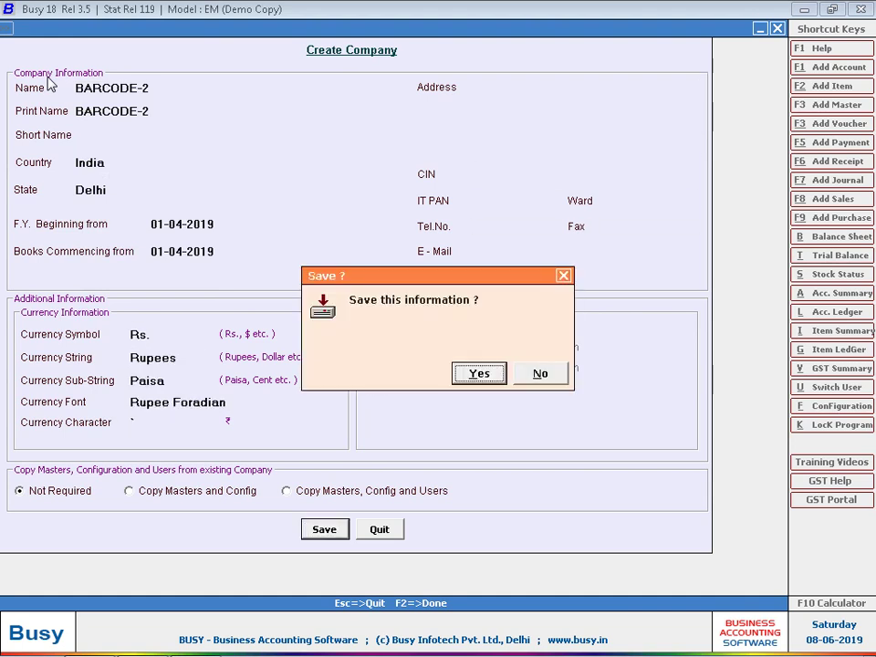
pyautogui.press('Return')
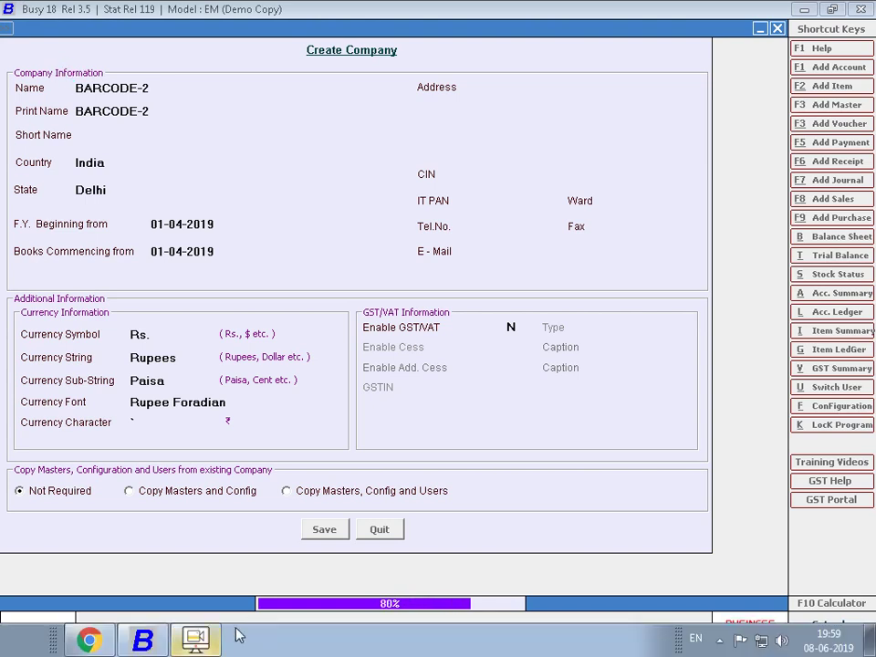
# - Switch to Chrome, view sample shipping and sneaker barcode labels in the image results, and return to Busy
pyautogui.click(89, 639)
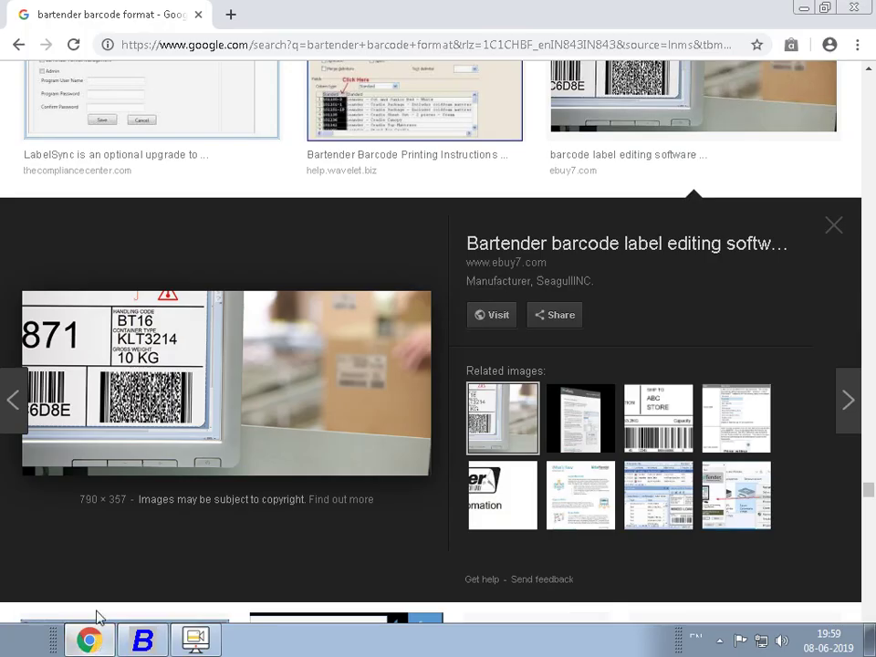
pyautogui.click(671, 443)
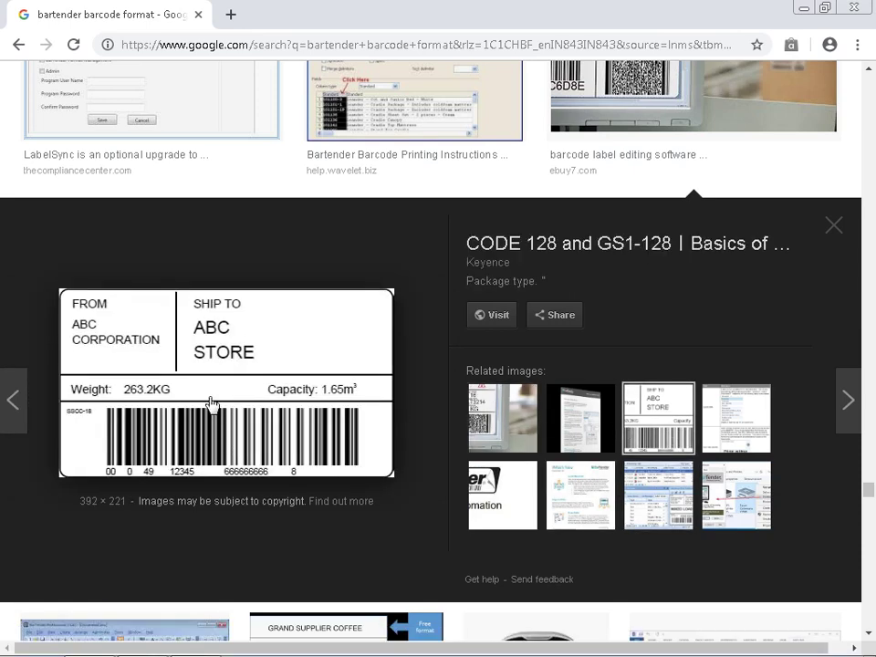
pyautogui.scroll(-2, 209, 406)
pyautogui.scroll(-1, 192, 309)
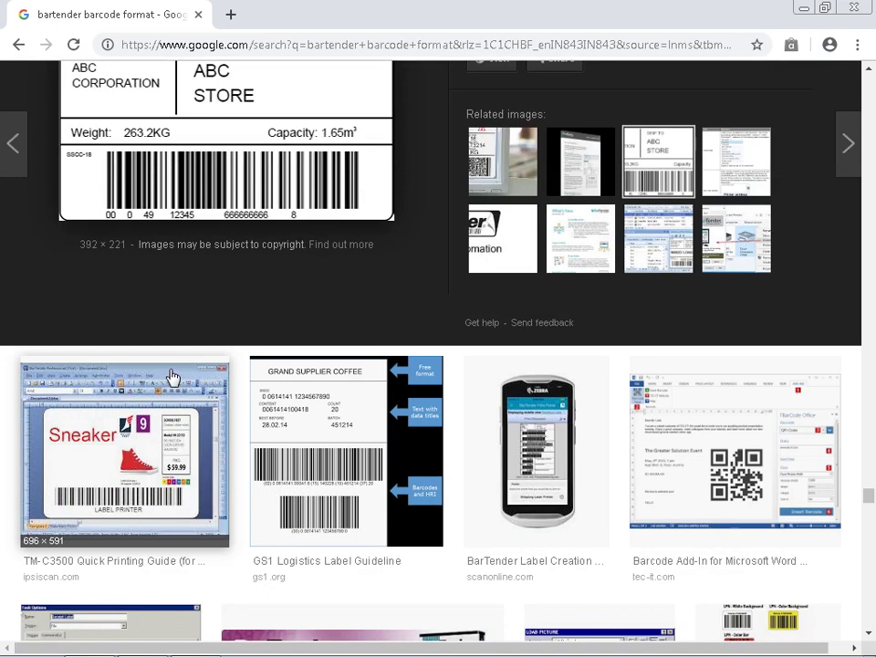
pyautogui.click(155, 446)
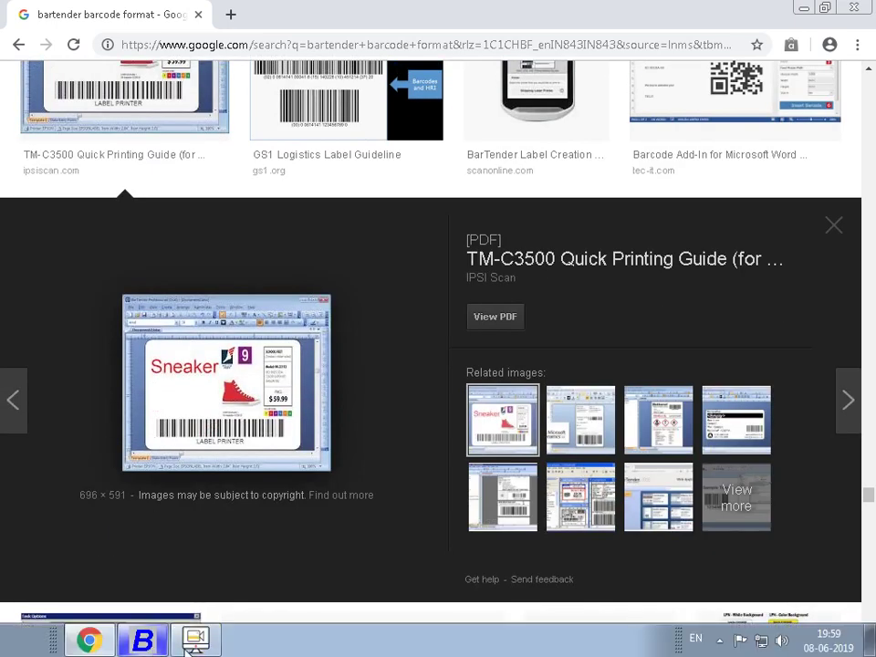
pyautogui.click(153, 642)
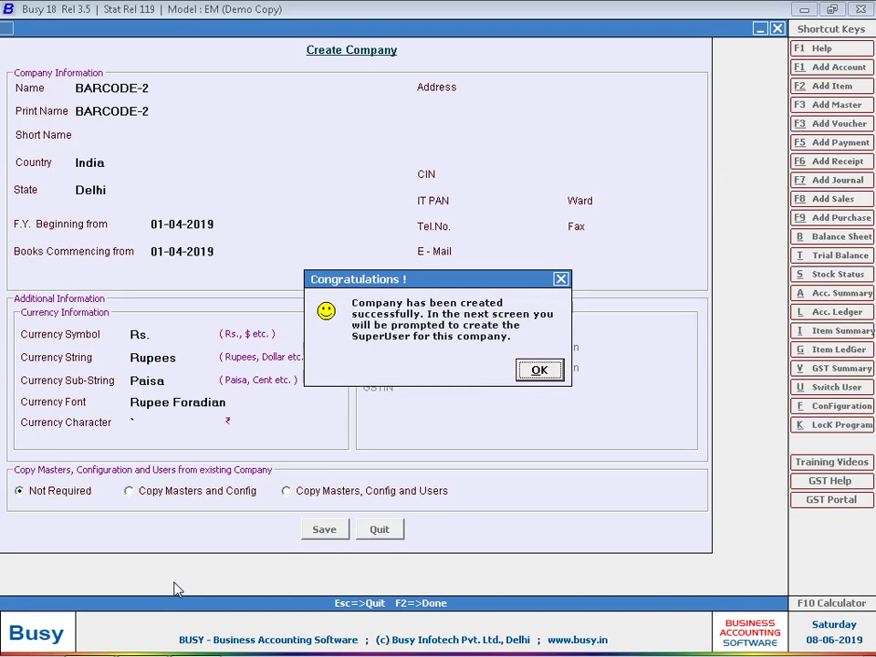
# - Save the default superuser settings for BARCODE-2 and leave the company creation form
pyautogui.press('Return')
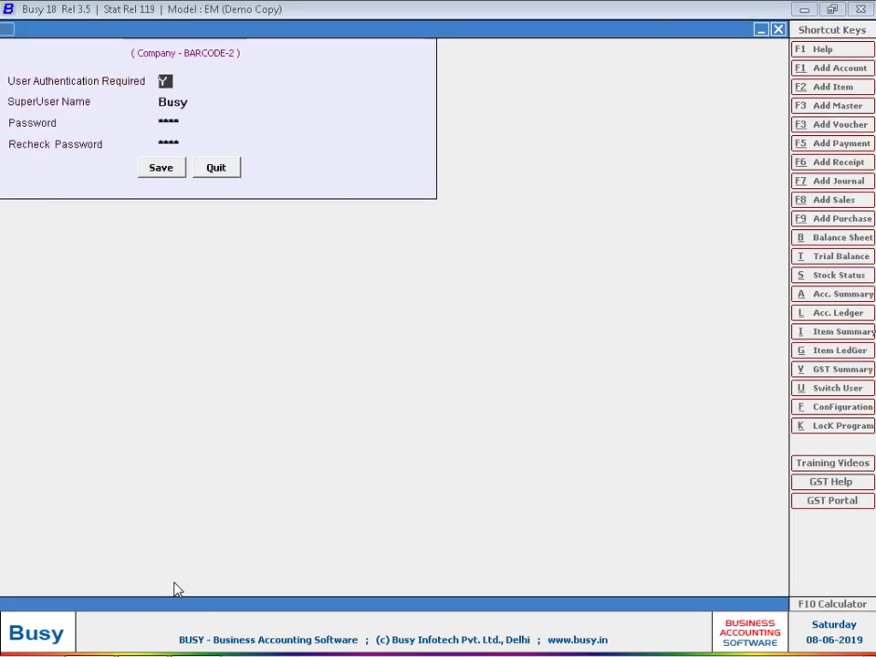
pyautogui.press('Return')
pyautogui.press('Return')
pyautogui.press('Return')
pyautogui.press('Return')
pyautogui.press('Return')
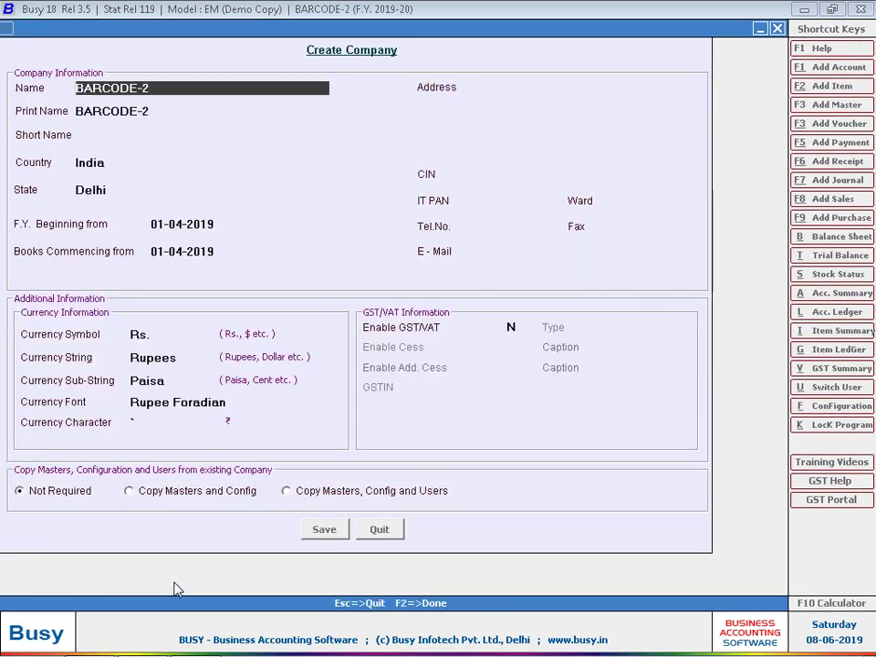
pyautogui.press('Escape')
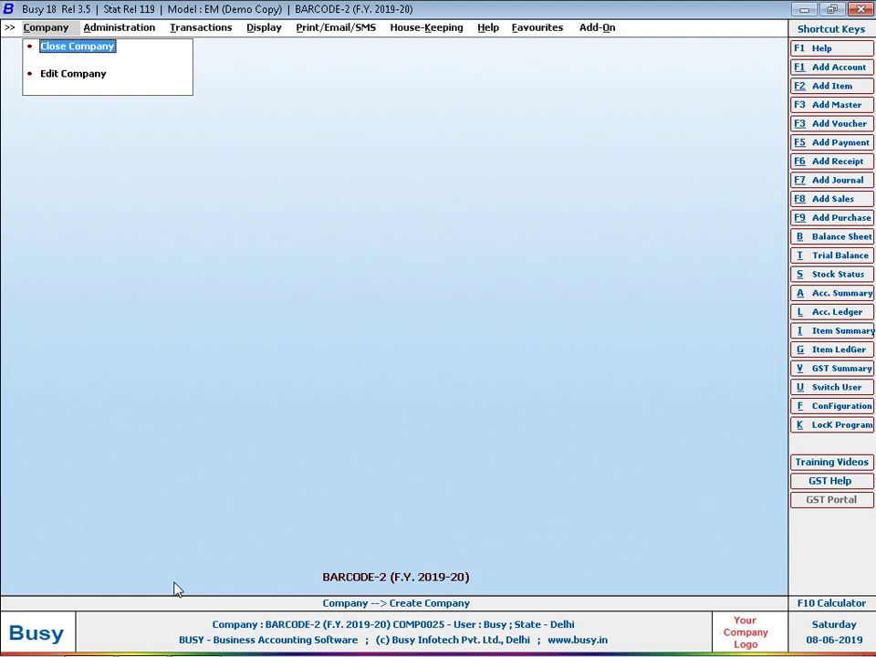
# - Open the Inventory settings within the company's features and options configuration
pyautogui.press('Right')
pyautogui.press('Down')
pyautogui.press('Return')
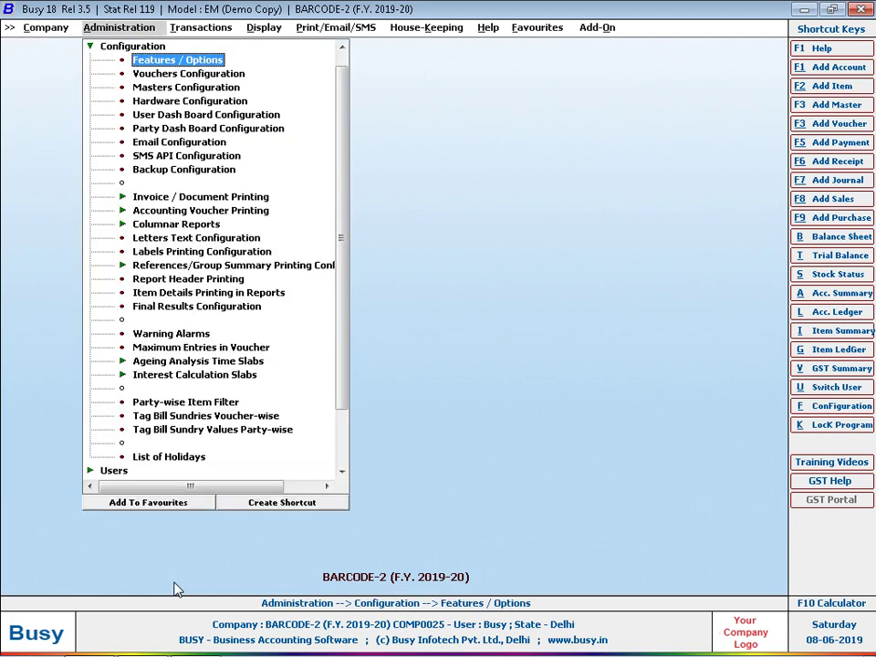
pyautogui.press('Return')
pyautogui.press('Down')
pyautogui.press('Down')
pyautogui.press('Down')
pyautogui.press('Down')
pyautogui.press('Return')
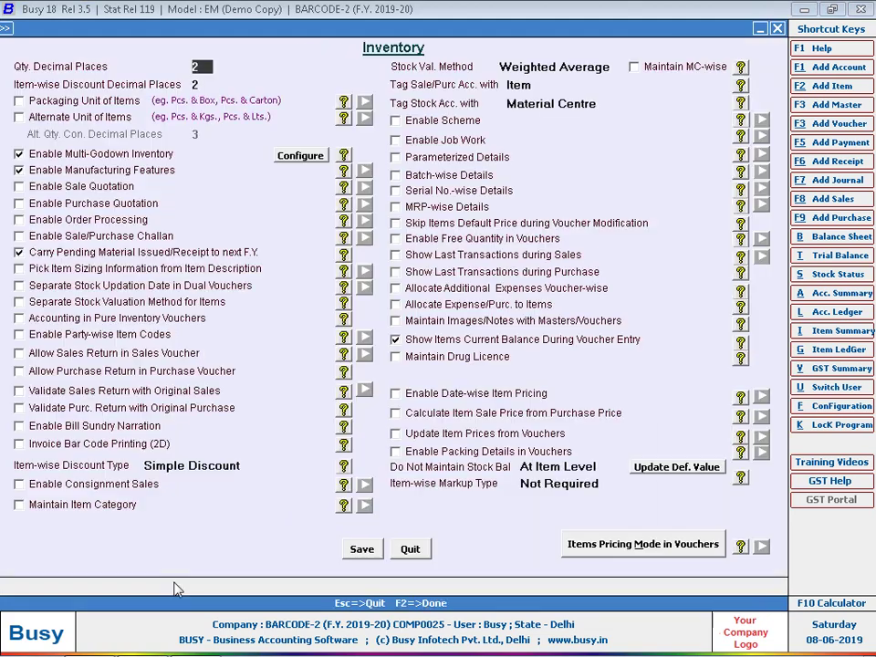
# - Enable Parameterized Details for inventory and set the number of parameters to 3
pyautogui.click(423, 161)
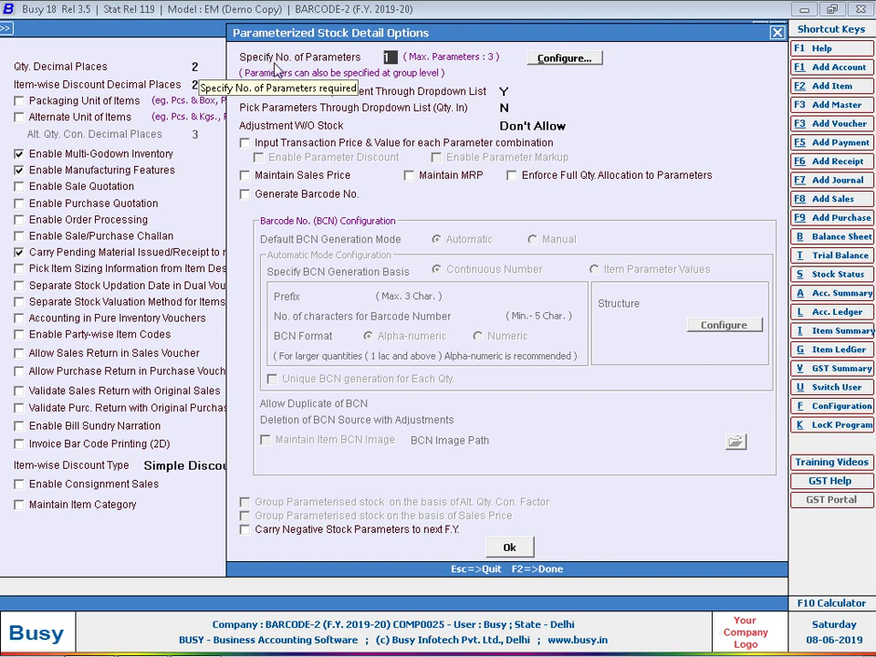
pyautogui.write('3')
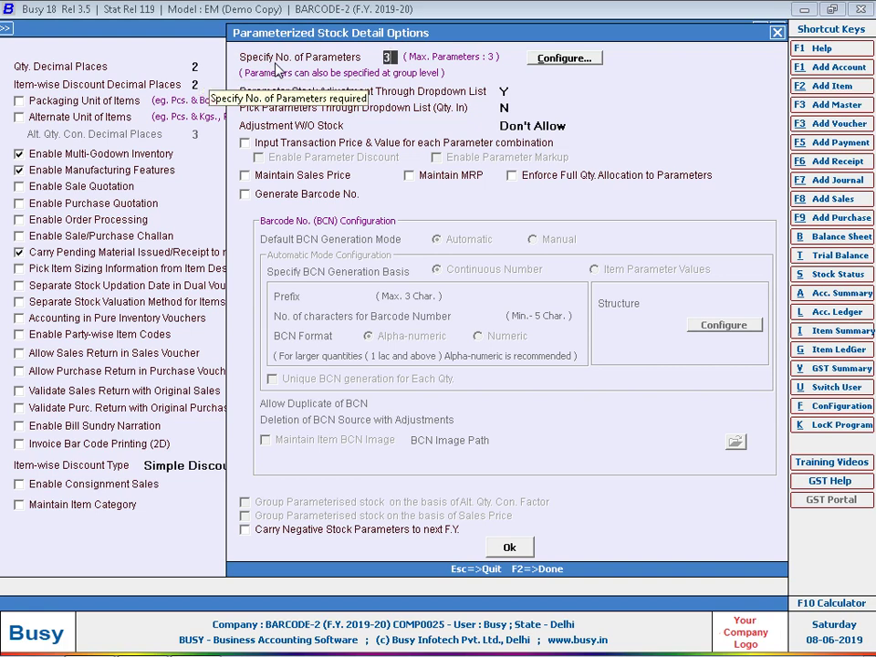
pyautogui.press('Return')
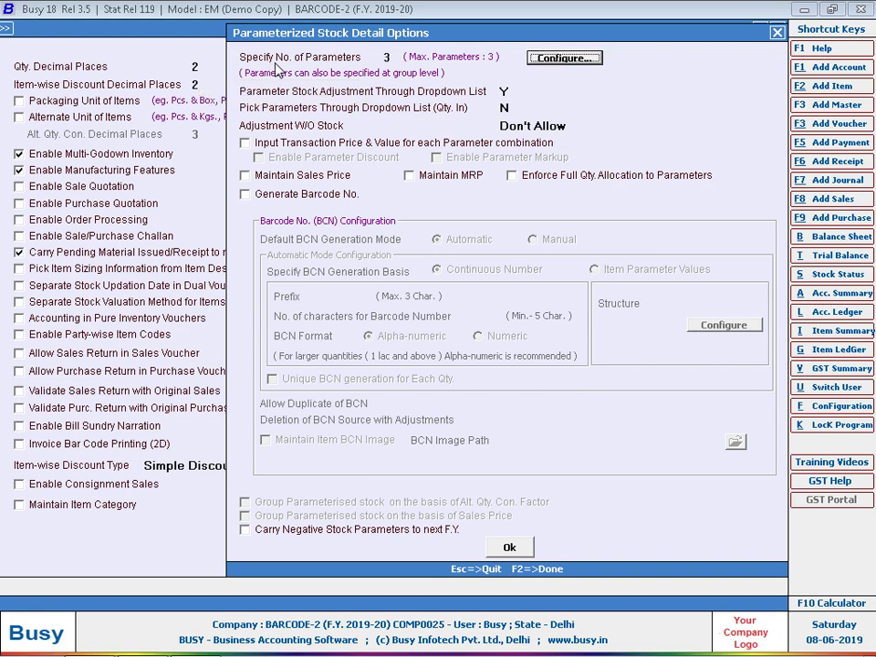
# - Configure the three stock parameters with the names COLOR, SIZE and ROLL NO
pyautogui.press('Return')
pyautogui.write('COLOR')
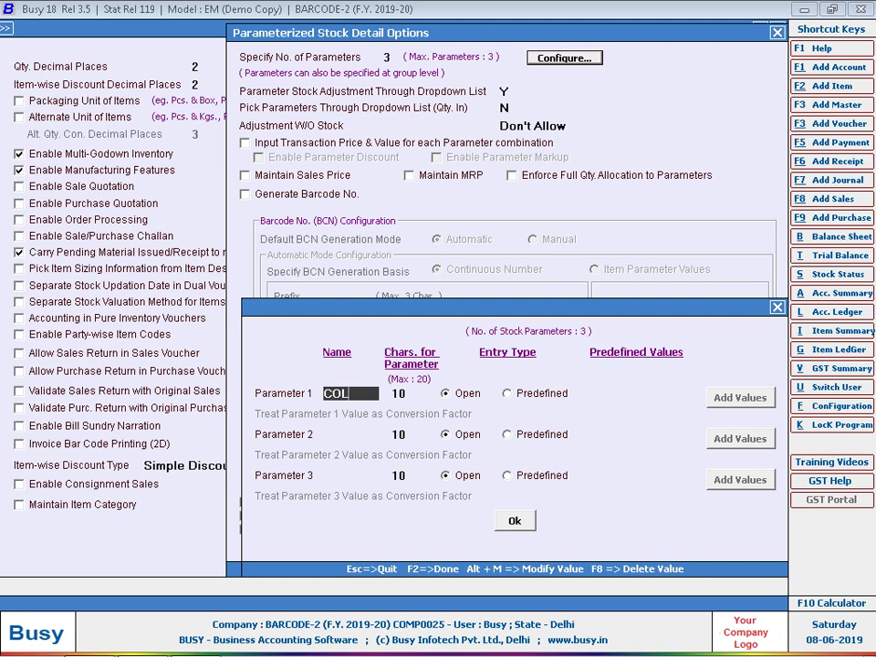
pyautogui.press('Return')
pyautogui.press('Return')
pyautogui.press('Return')
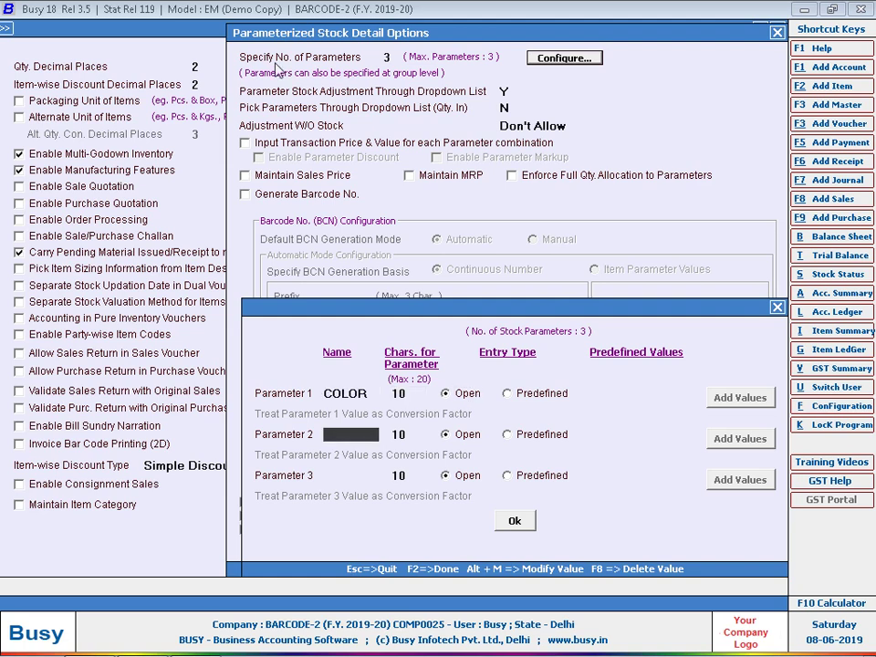
pyautogui.write('SIZE')
pyautogui.press('Return')
pyautogui.press('Return')
pyautogui.press('Return')
pyautogui.write('R')
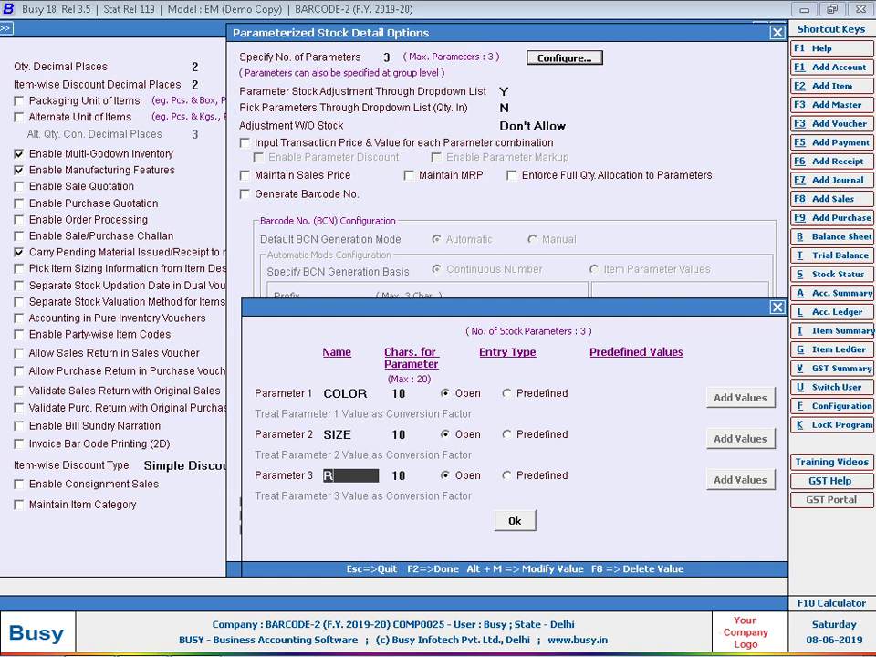
pyautogui.write('OLL NO')
# - Make the COLOR parameter's entry type Predefined and add the values RED, YELLOW, GREEN and WHITE
pyautogui.click(509, 394)
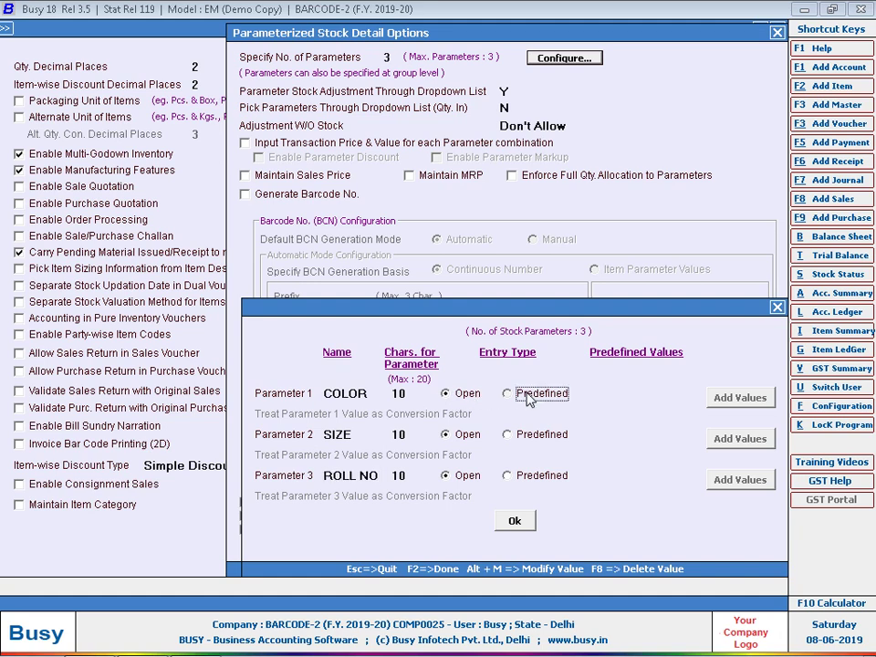
pyautogui.click(737, 401)
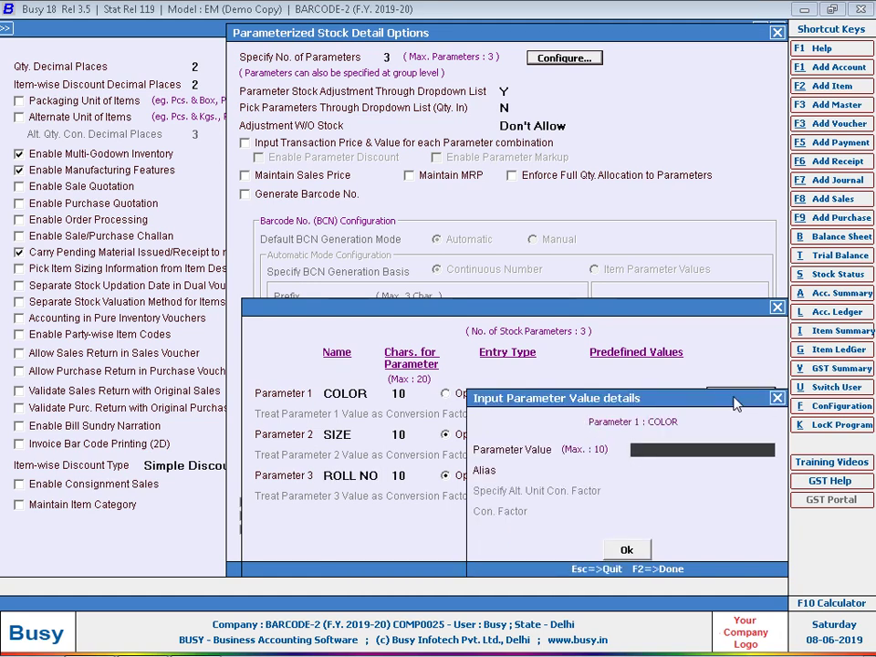
pyautogui.write('RED')
pyautogui.press('F2')
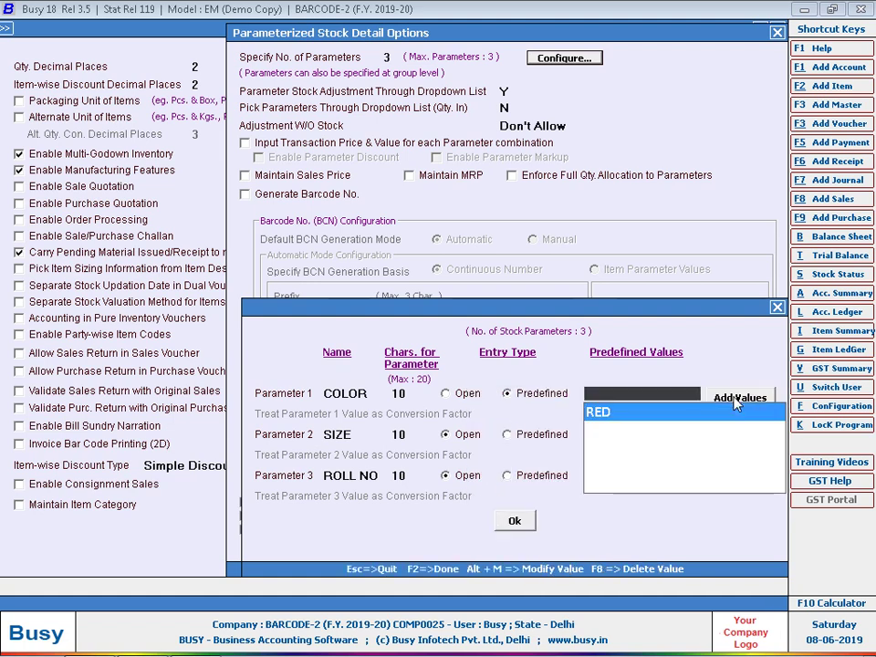
pyautogui.click(737, 399)
pyautogui.write('YELLOW')
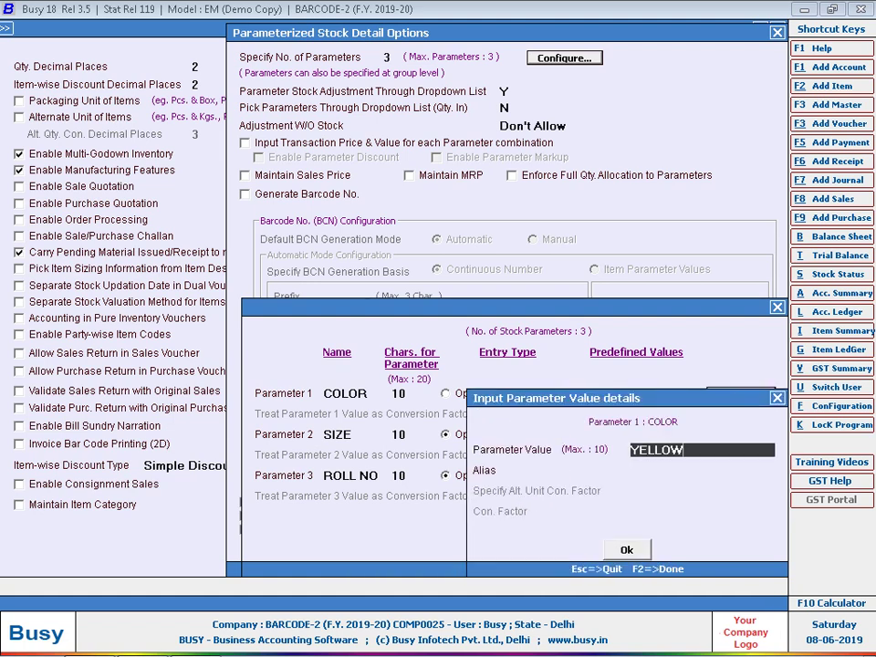
pyautogui.press('F2')
pyautogui.write('GREE')
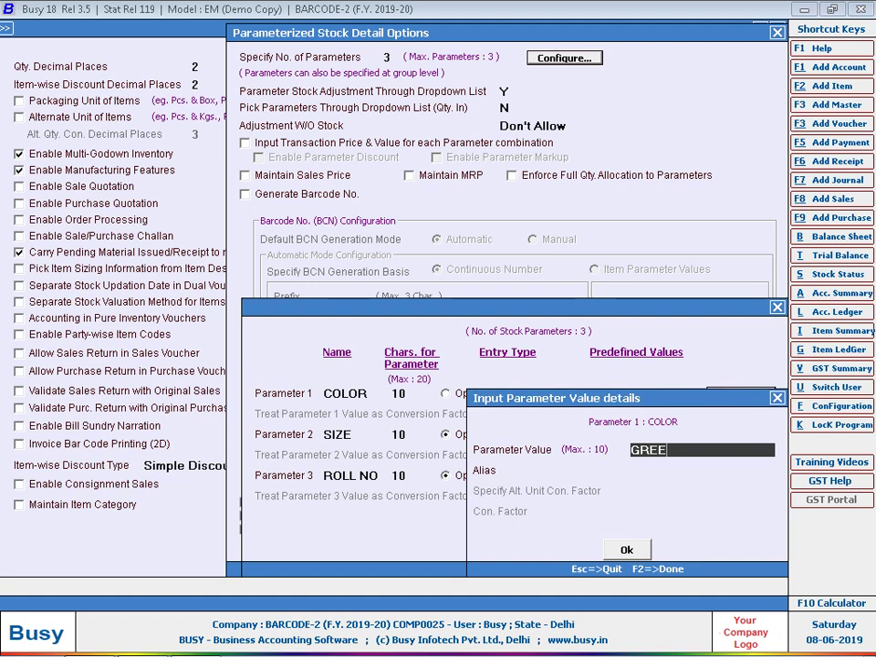
pyautogui.write('N')
pyautogui.press('F2')
pyautogui.write('WHITE')
pyautogui.press('F2')
pyautogui.press('Escape')
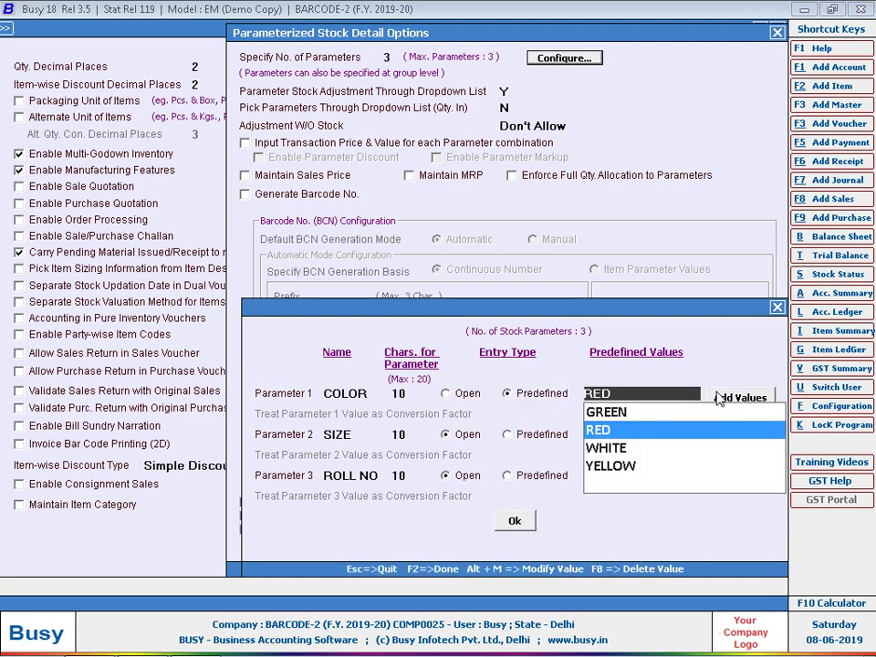
# - Make the SIZE parameter's entry type Predefined and add the values 6 and 7
pyautogui.click(507, 434)
pyautogui.click(741, 438)
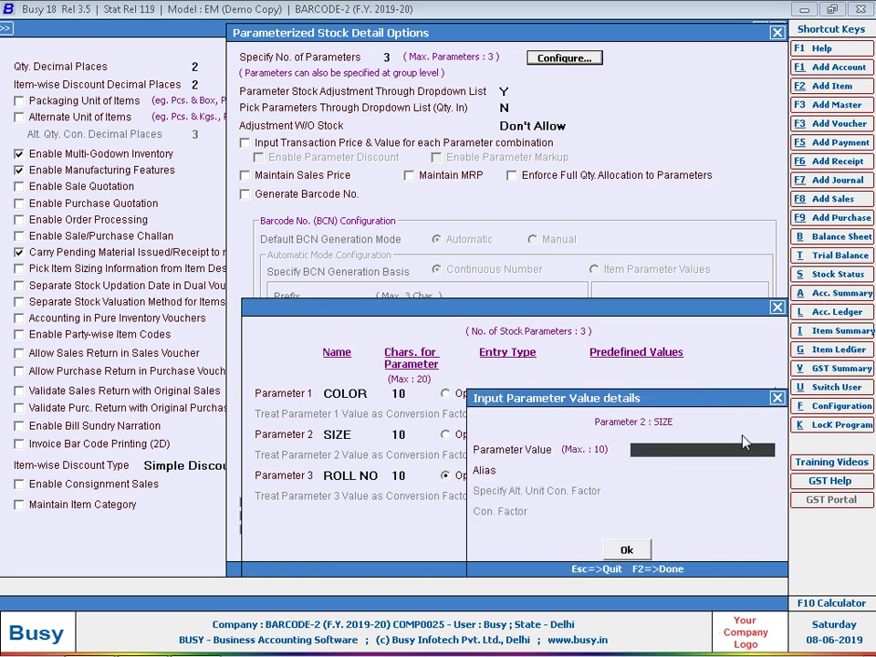
pyautogui.write('6')
pyautogui.press('F2')
pyautogui.write('7')
pyautogui.press('F2')
pyautogui.press('Escape')
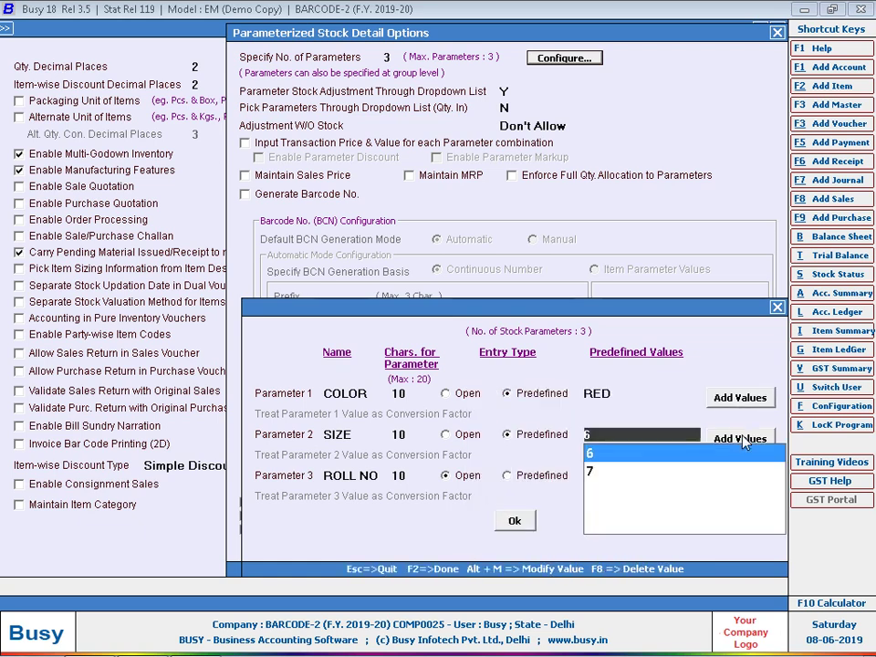
# - Add 8, 9, 10 and 11 to the SIZE parameter's predefined values and accept the parameter configuration
pyautogui.click(741, 439)
pyautogui.write('8')
pyautogui.press('F2')
pyautogui.press('Escape')
pyautogui.click(741, 438)
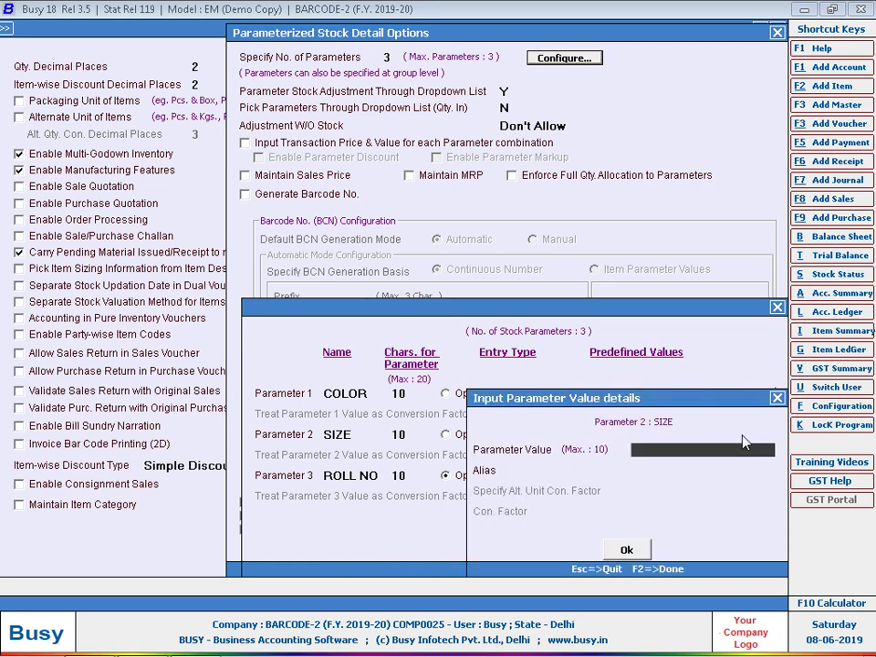
pyautogui.write('9')
pyautogui.press('F2')
pyautogui.press('Escape')
pyautogui.click(741, 439)
pyautogui.write('10')
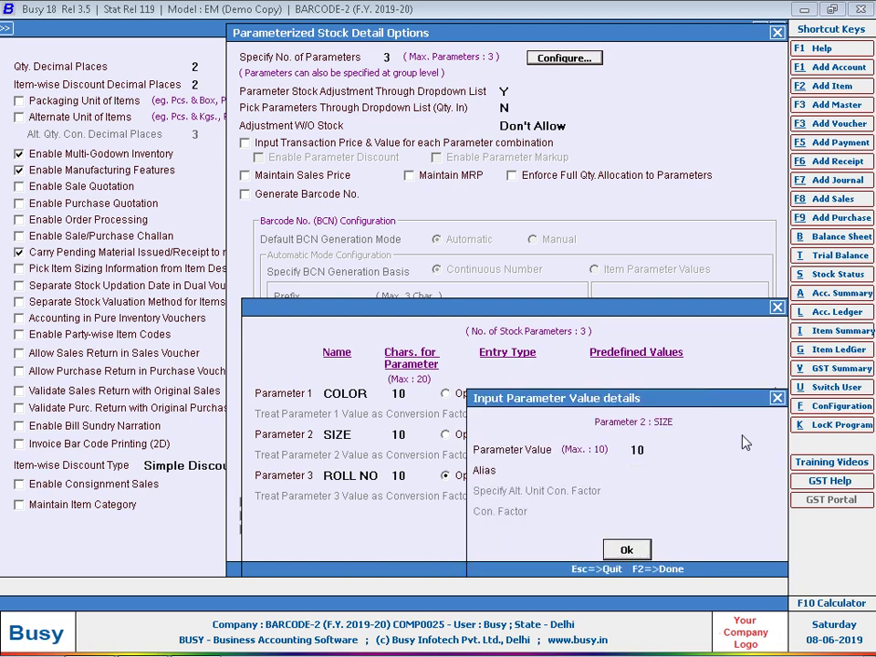
pyautogui.press('F2')
pyautogui.write('11')
pyautogui.press('F2')
pyautogui.press('Escape')
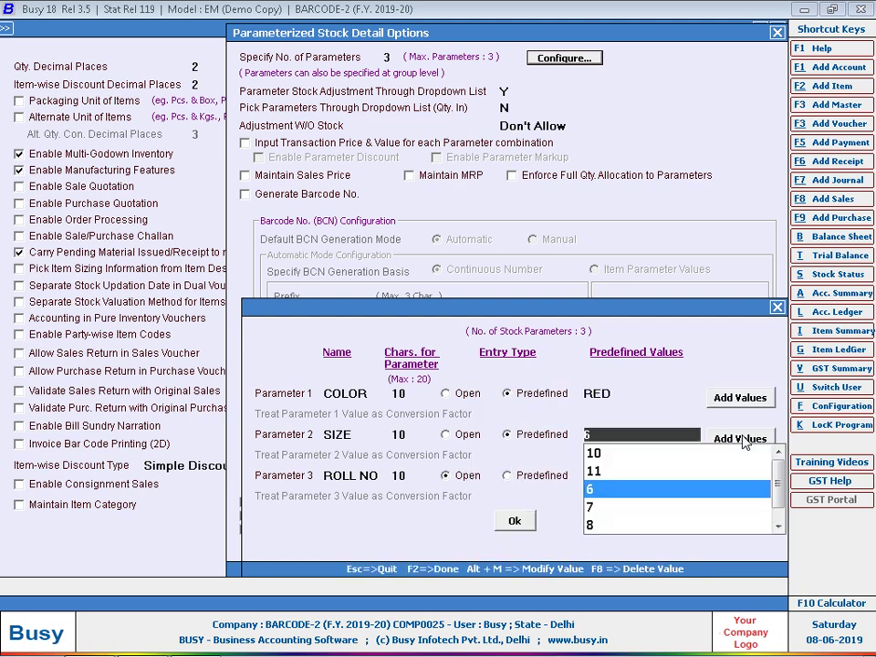
pyautogui.click(513, 520)
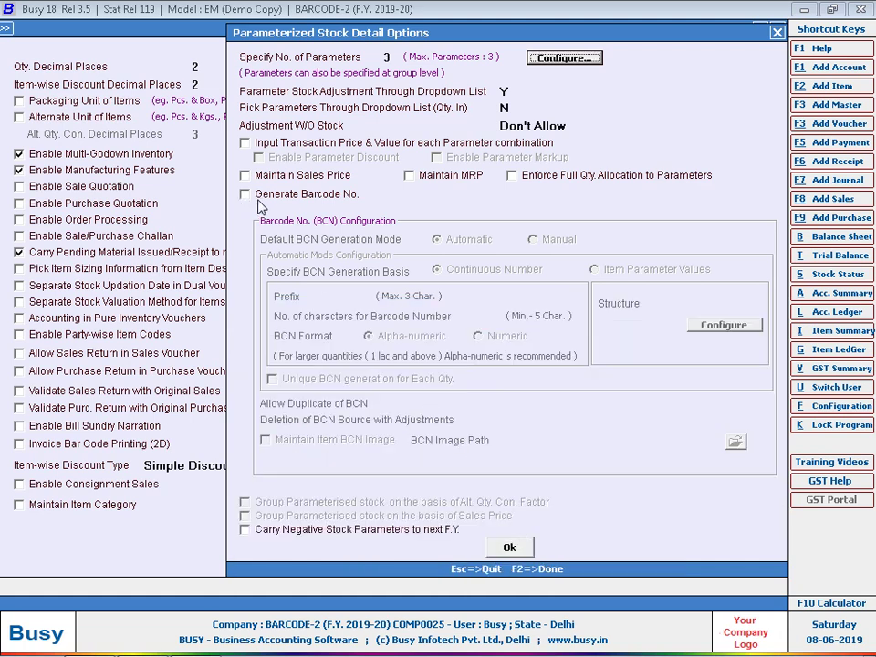
# - Enable Generate Barcode No. with automatic, continuous-number generation and go to the Prefix entry
pyautogui.click(274, 203)
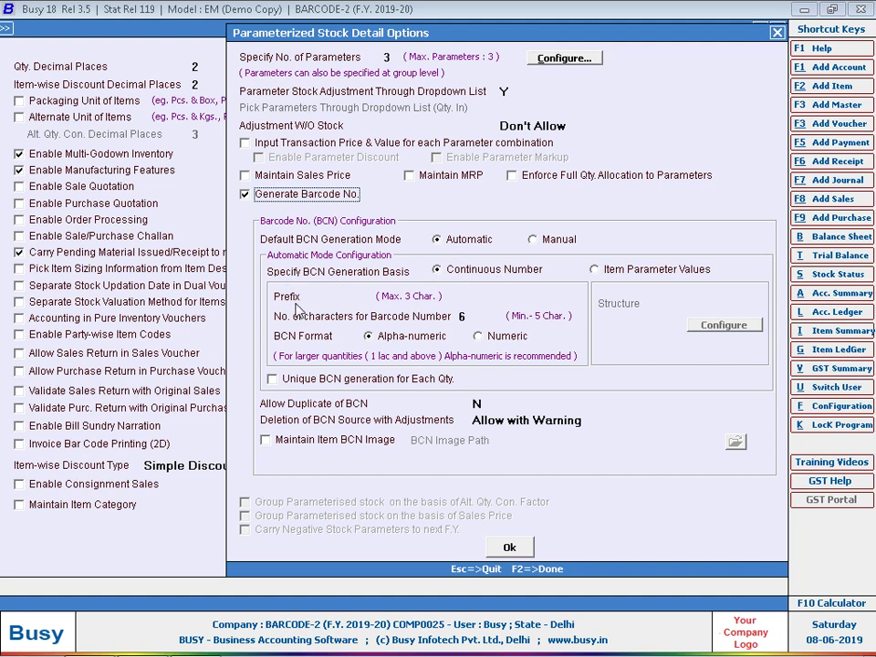
pyautogui.press('Return')
pyautogui.press('Return')
pyautogui.press('Return')
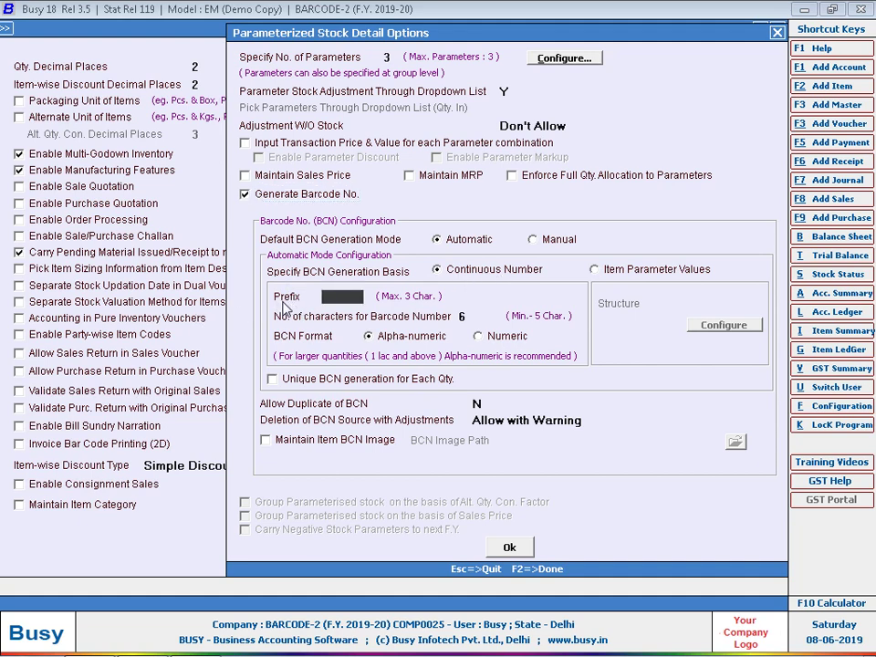
# - Open Excel and enter T/19-20 in cell C5 of the blank workbook
pyautogui.moveTo(219, 650)
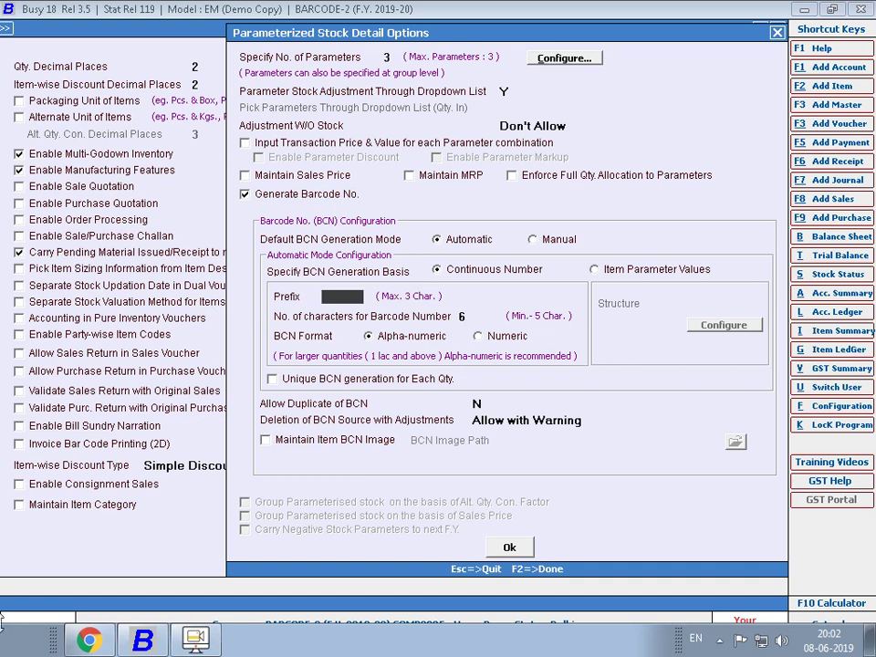
pyautogui.click(4, 648)
pyautogui.click(146, 173)
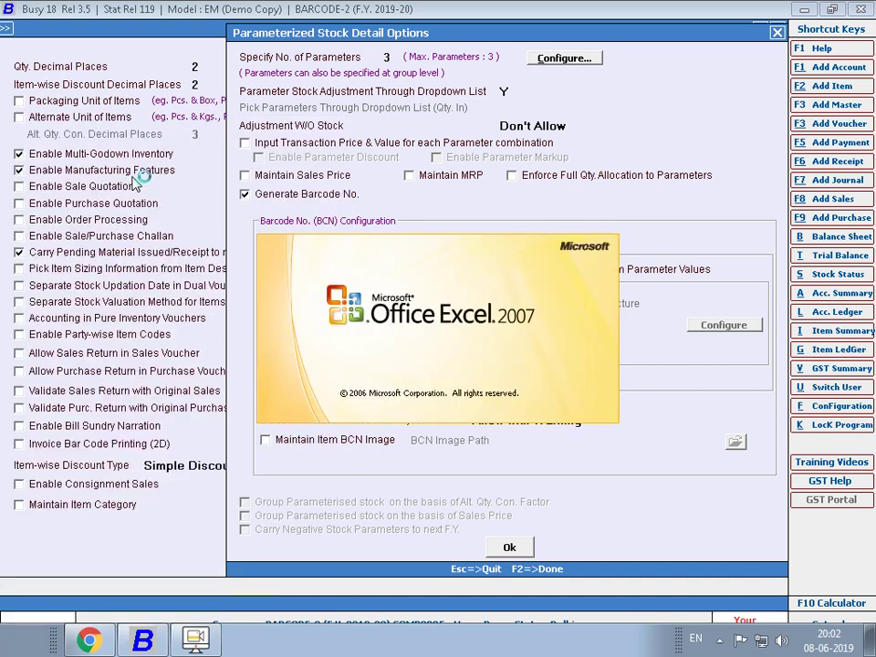
pyautogui.click(169, 237)
pyautogui.write('T/')
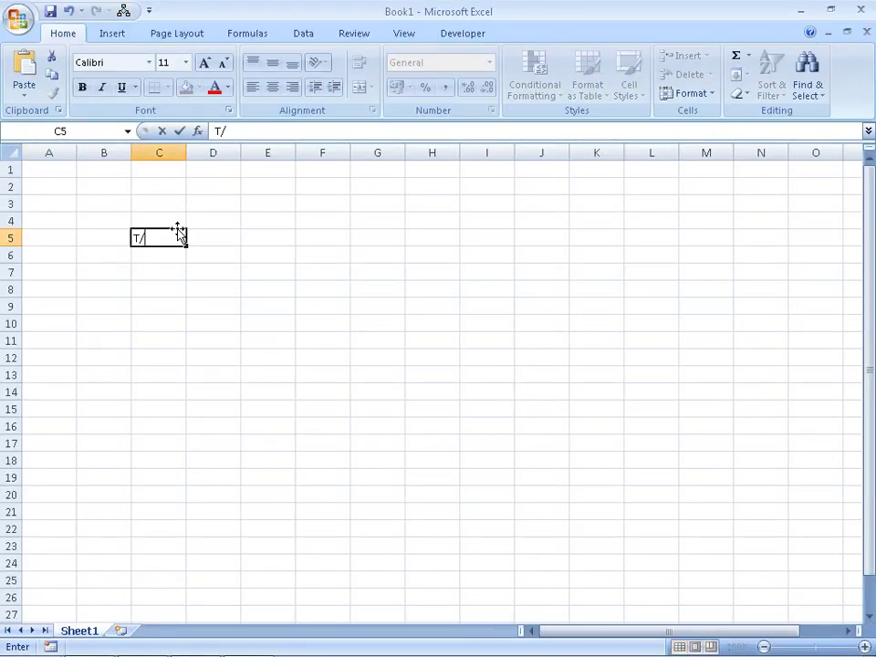
pyautogui.write('19-20')
pyautogui.press('Return')
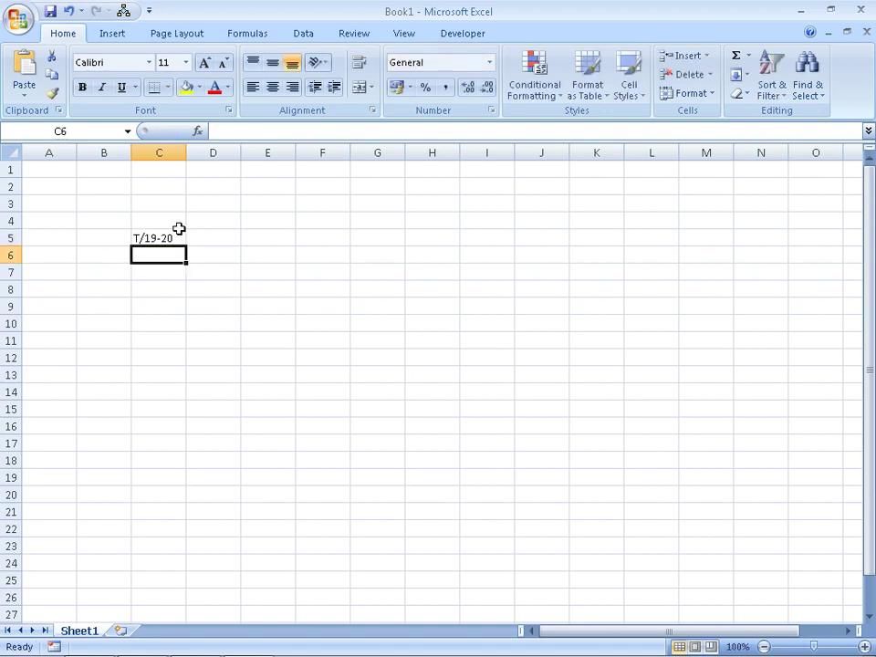
# - Enter T/20-21 in cell C6 and T/21-22 in cell C7
pyautogui.write('T/20-21')
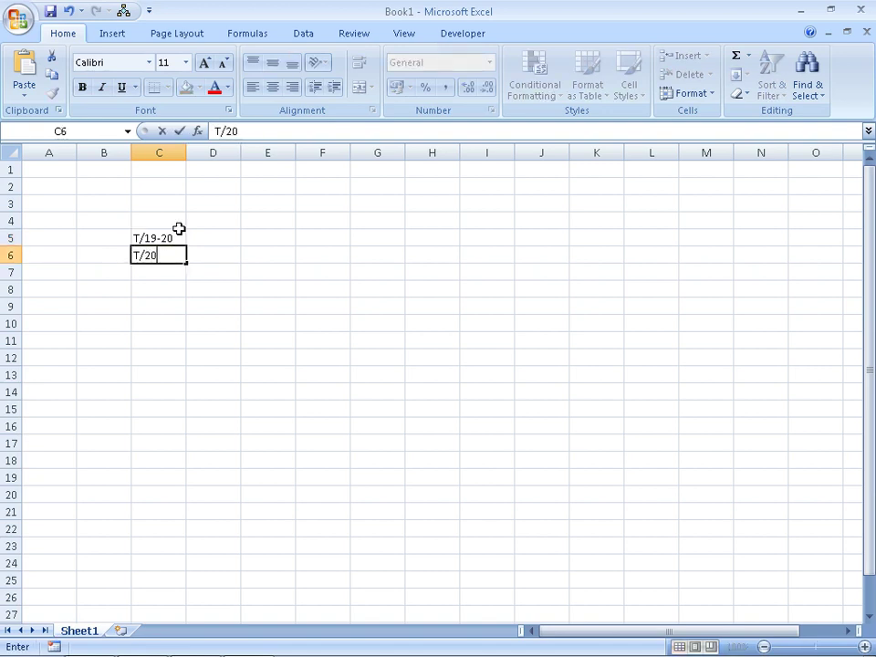
pyautogui.press('Return')
pyautogui.write('T/')
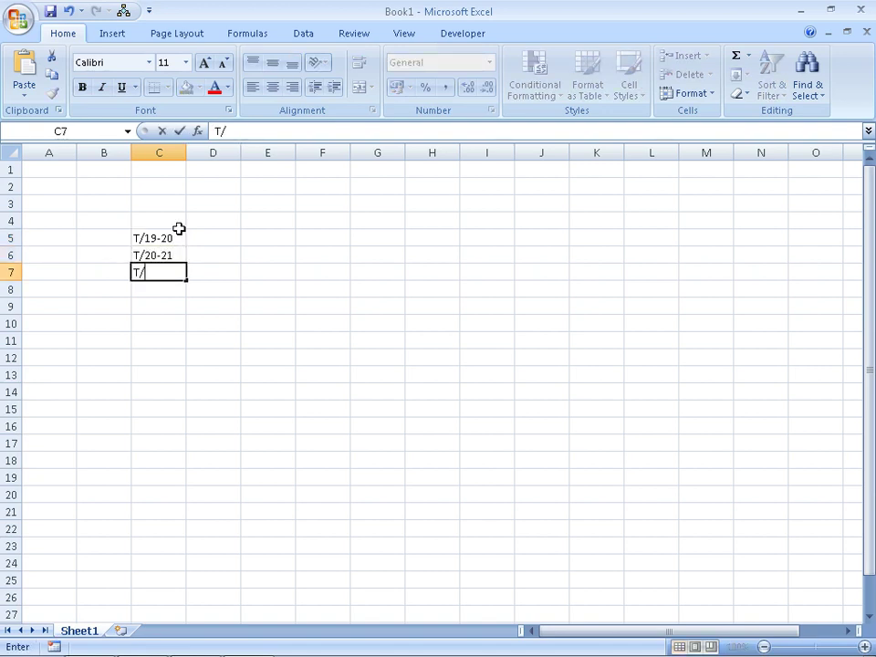
pyautogui.write('2')
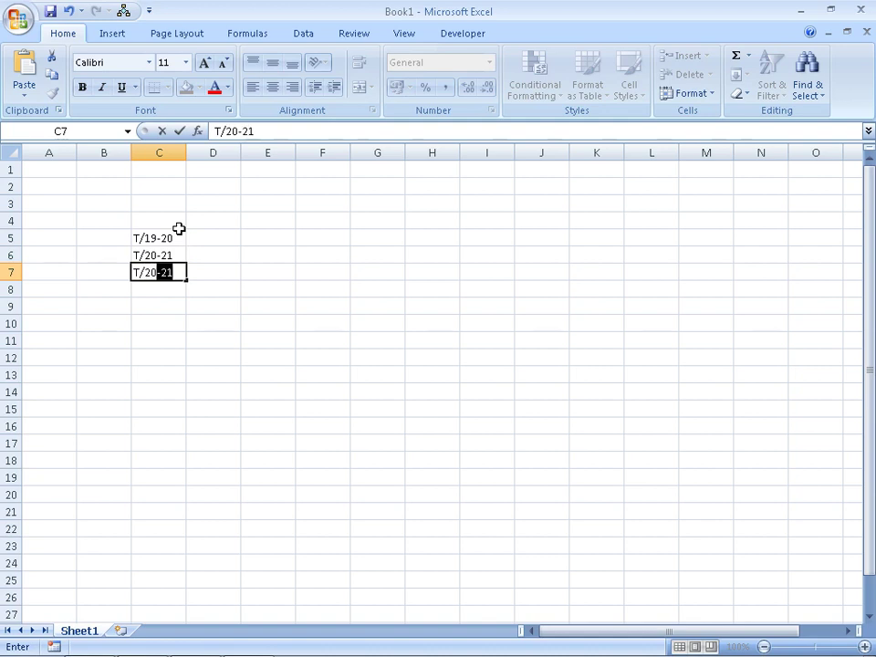
pyautogui.write('0')
pyautogui.press('BackSpace')
pyautogui.press('BackSpace')
pyautogui.write('1-22')
pyautogui.press('Return')
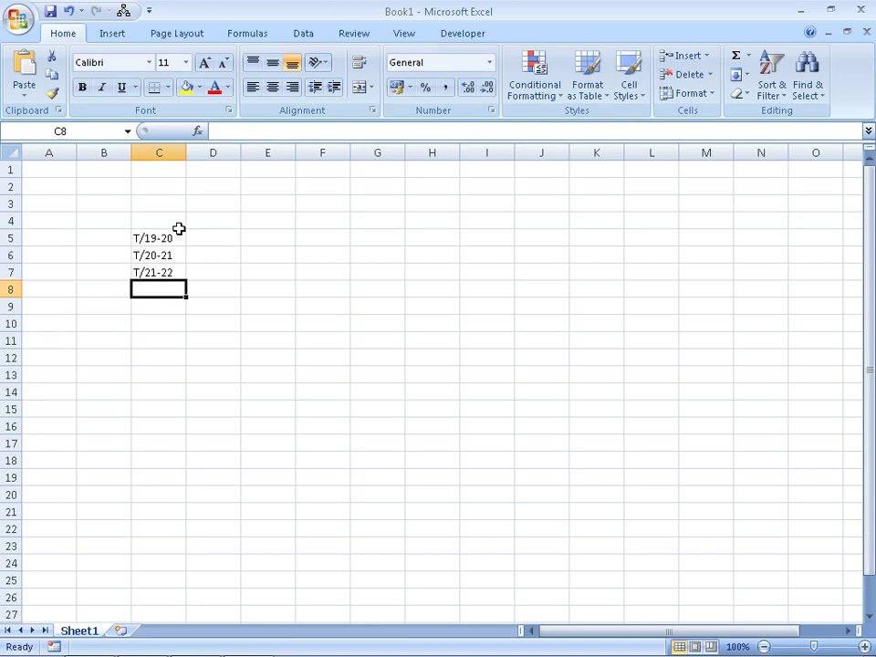
pyautogui.click(160, 270)
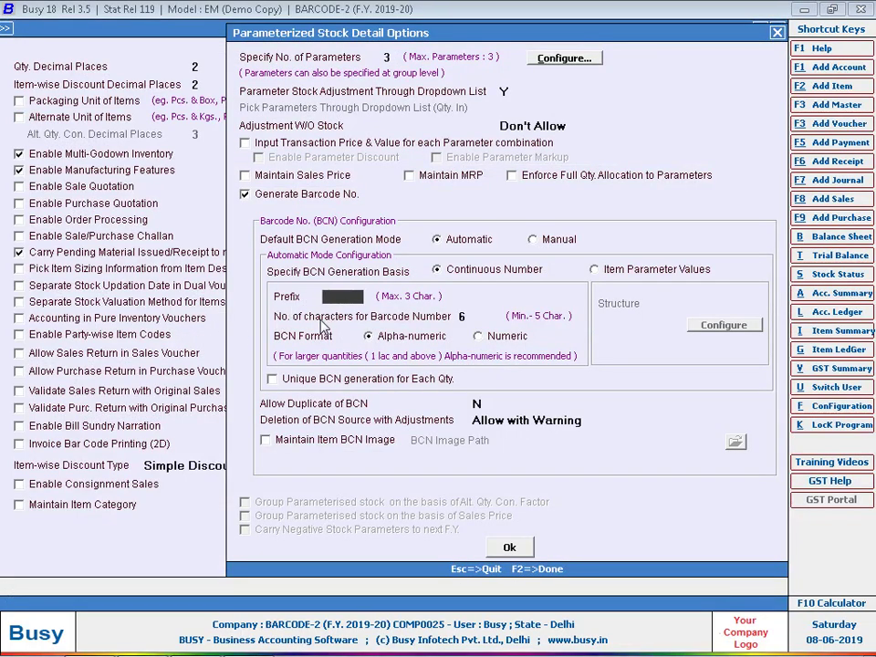
# - Return to Busy and set the barcode number prefix to SS
pyautogui.write('SS')
pyautogui.click(368, 335)
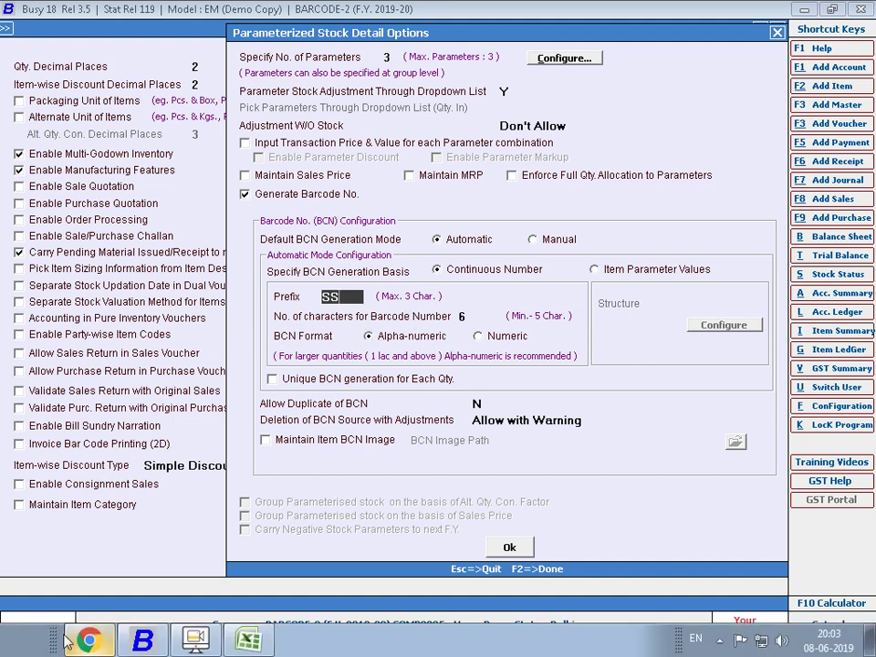
# - Switch to Chrome and examine the barcodes on several BarTender sample label images from the search results
pyautogui.click(88, 639)
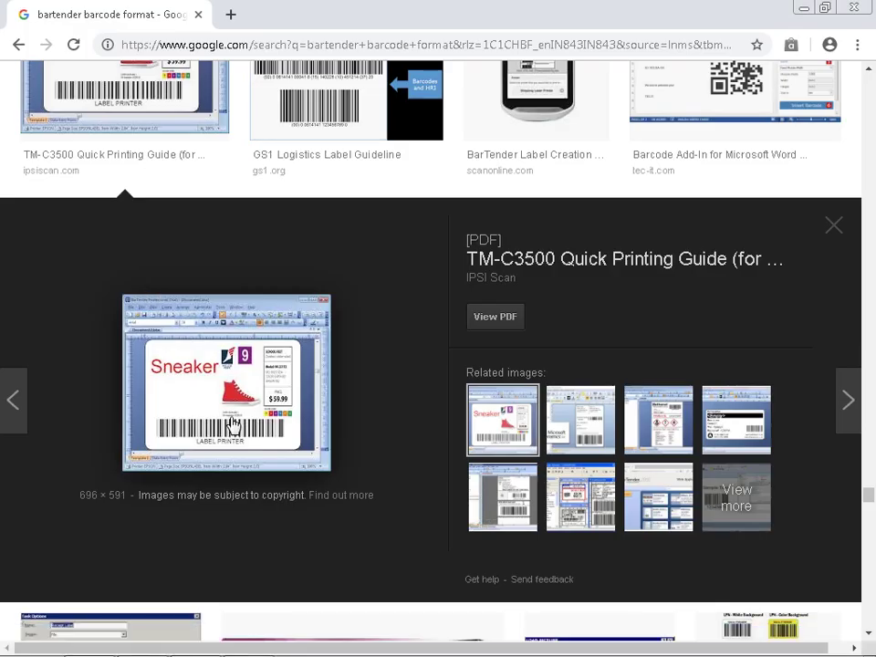
pyautogui.click(233, 422)
pyautogui.click(20, 14)
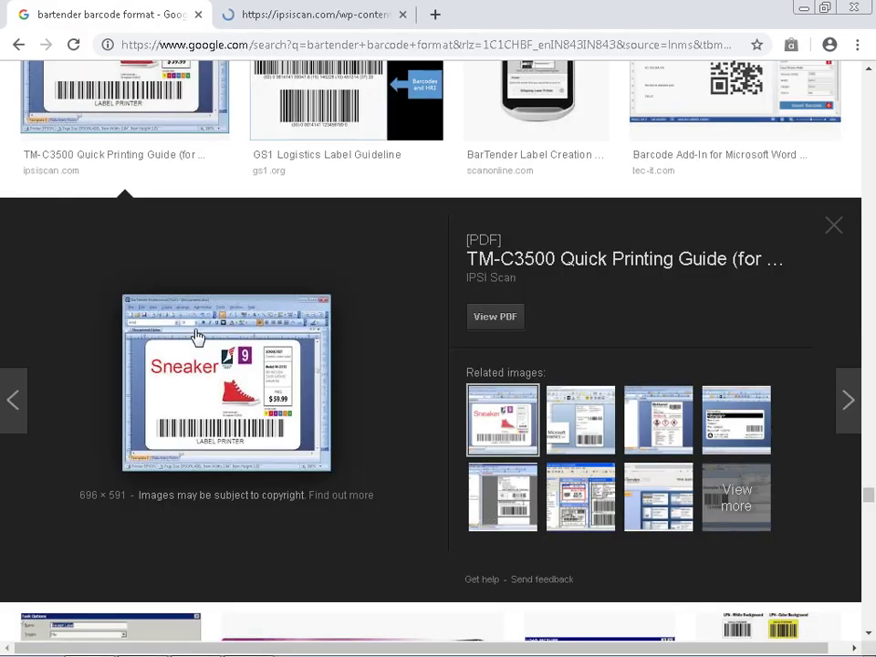
pyautogui.scroll(2, 195, 336)
pyautogui.scroll(2, 195, 337)
pyautogui.scroll(-3, 210, 331)
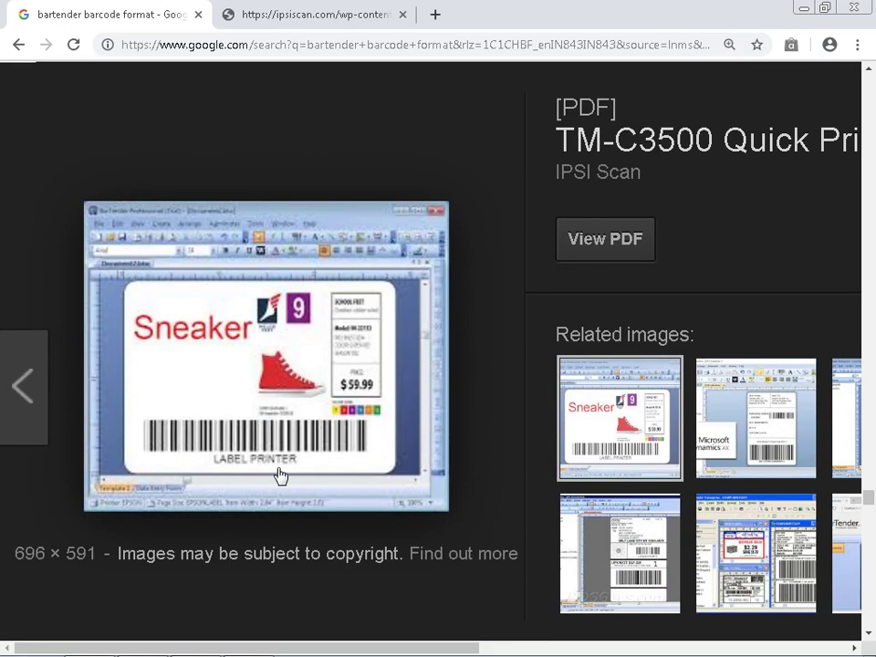
pyautogui.click(666, 571)
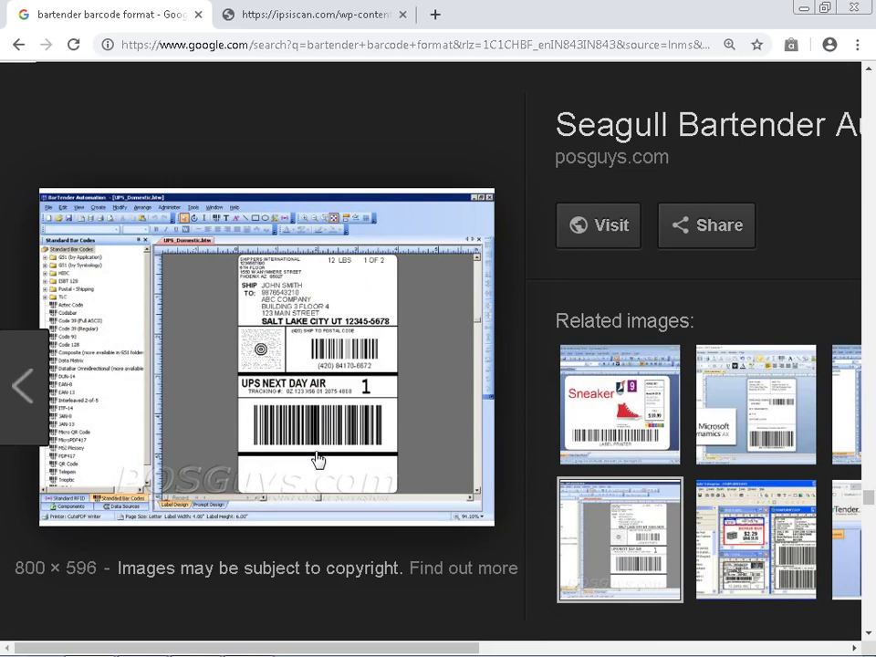
pyautogui.click(780, 555)
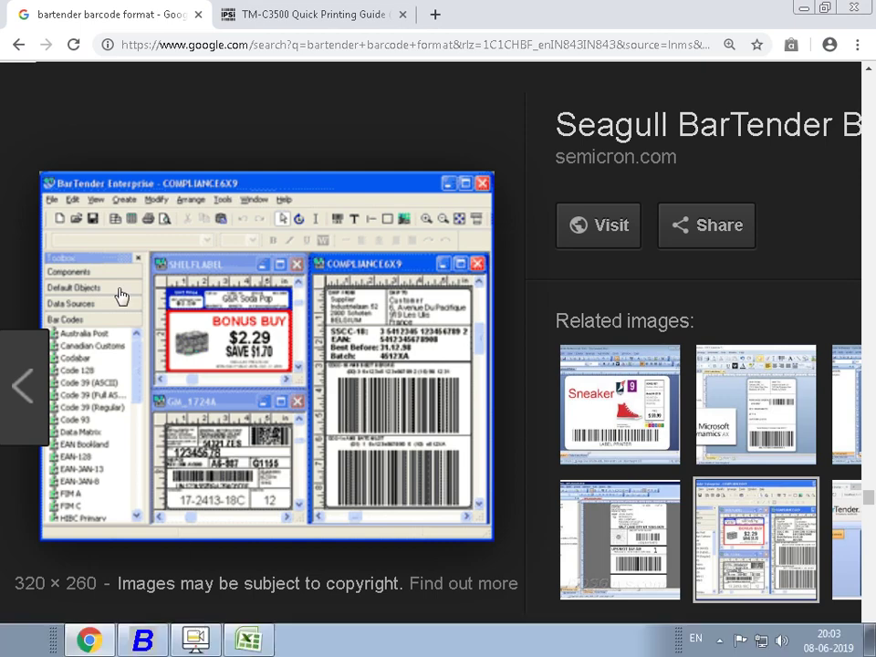
# - Return to Busy and set the number of characters for the barcode number to 5
pyautogui.click(143, 644)
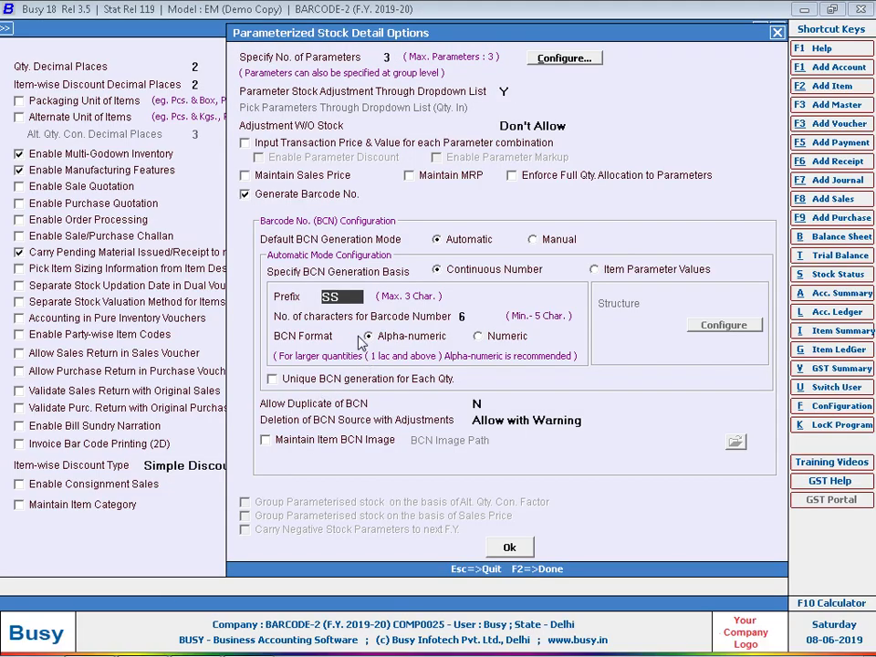
pyautogui.click(474, 317)
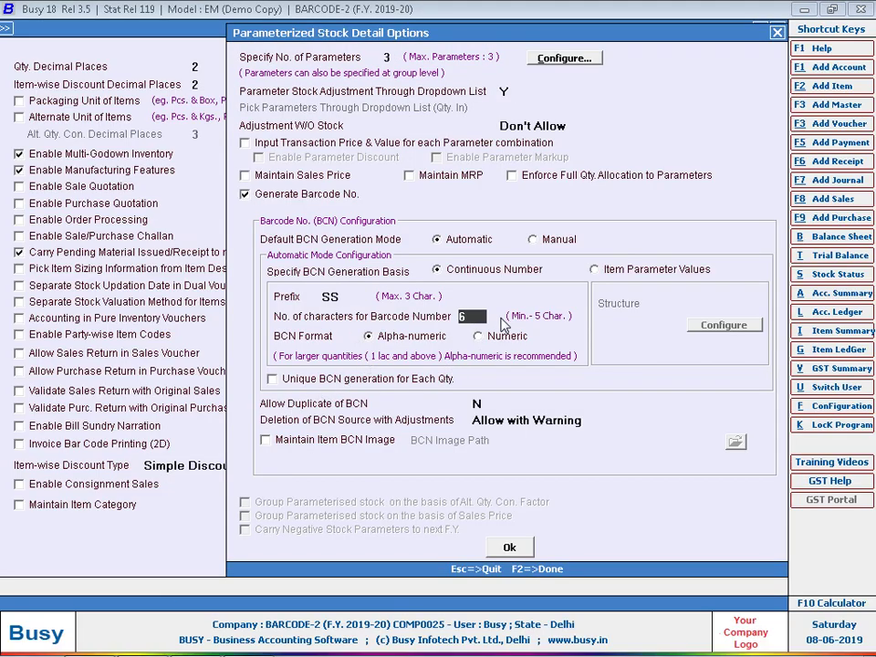
pyautogui.write('5')
pyautogui.press('Return')
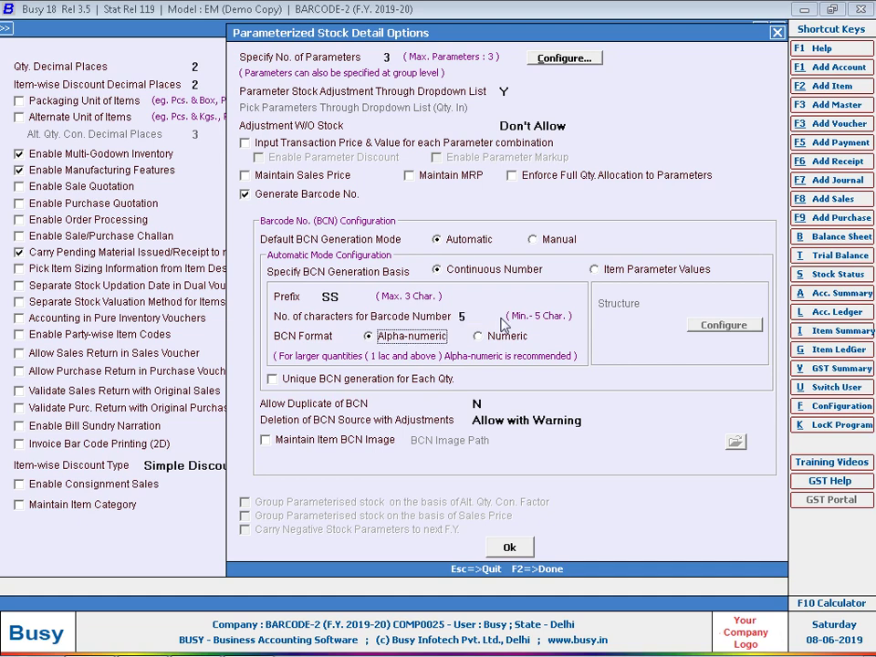
pyautogui.press('Up')
# - Switch to Excel, enter 15 NUMBER in cell D11 and fit column D's width to its content
pyautogui.click(246, 641)
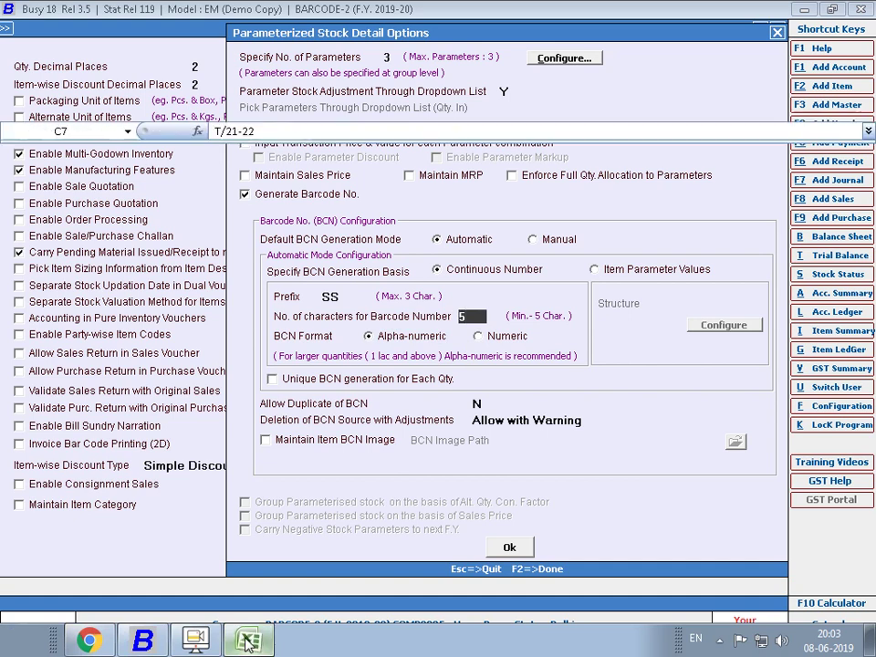
pyautogui.click(239, 341)
pyautogui.write('15 NI')
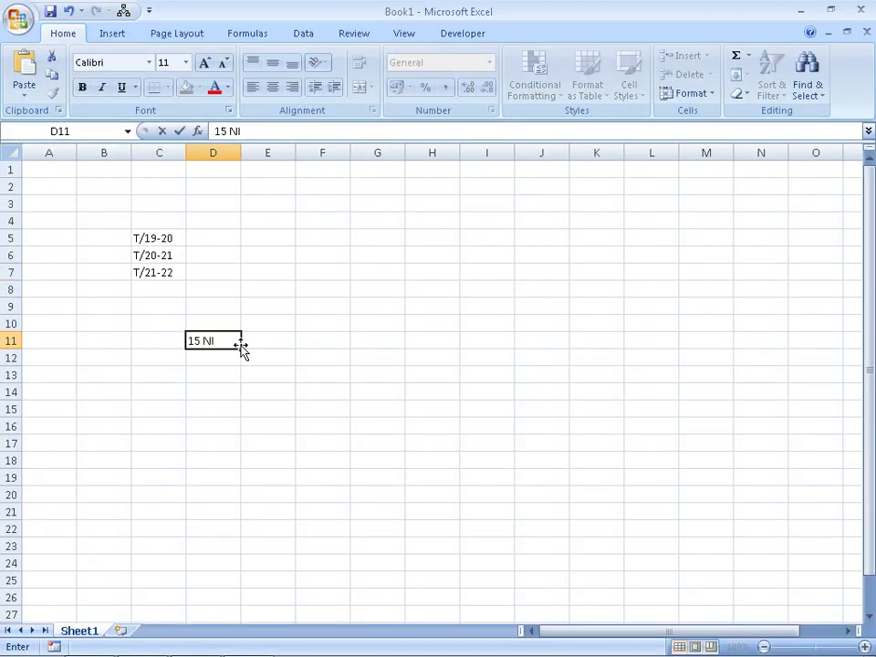
pyautogui.press('BackSpace')
pyautogui.write('UMBER')
pyautogui.press('Return')
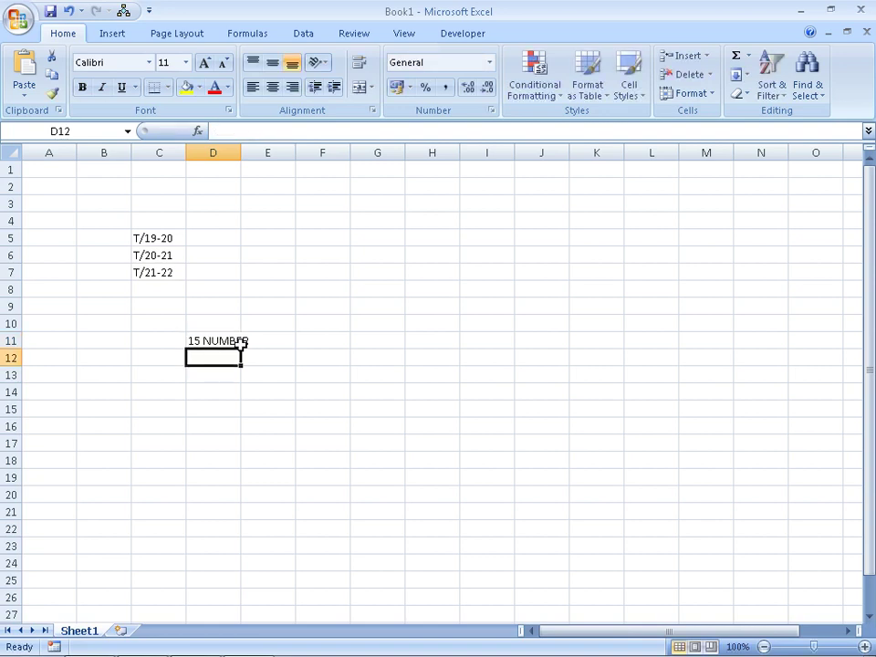
pyautogui.doubleClick(239, 146)
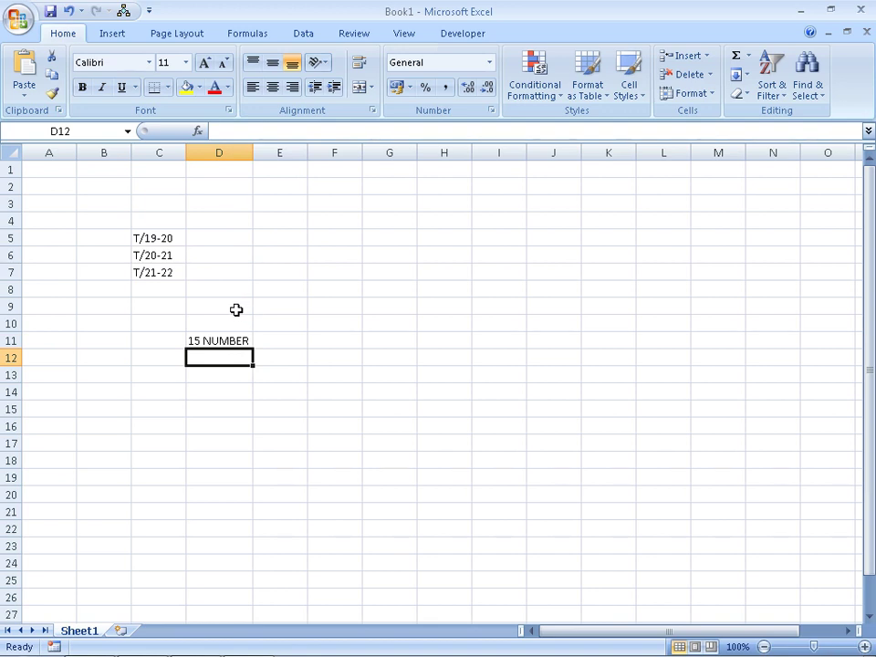
pyautogui.moveTo(219, 238); pyautogui.dragTo(231, 438)
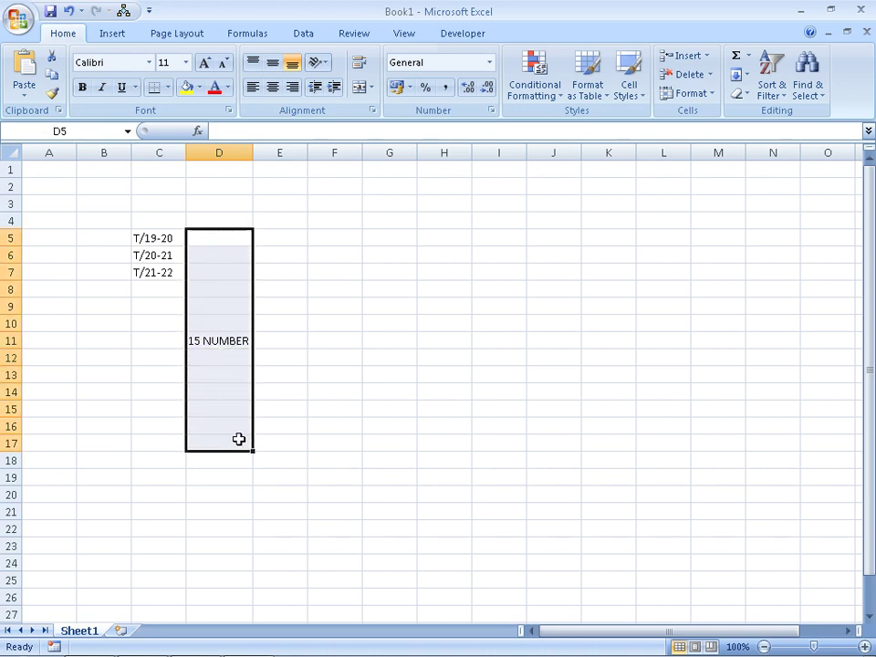
pyautogui.click(215, 424)
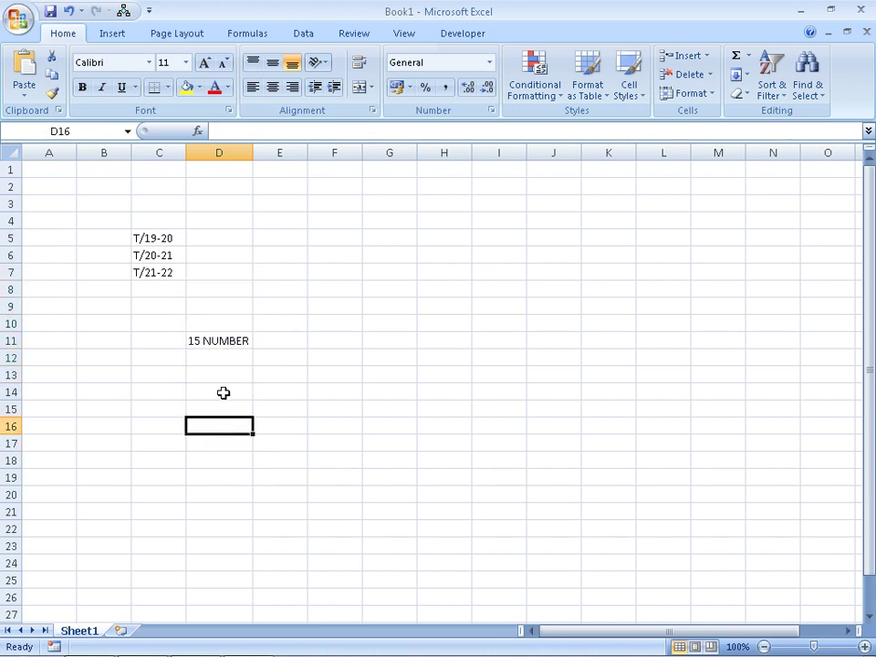
pyautogui.write('15')
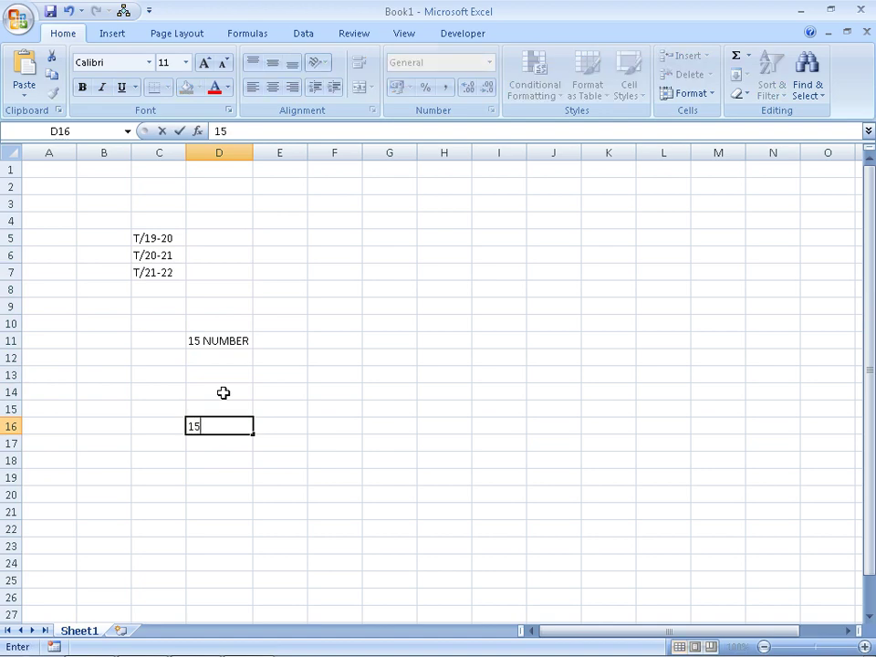
pyautogui.press('Escape')
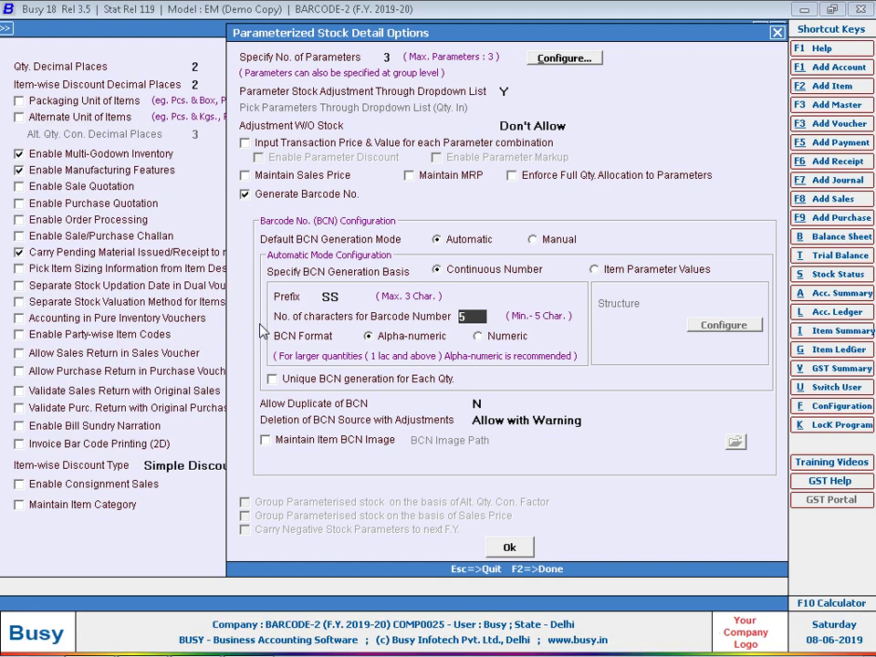
# - Back in Busy, set the barcode number to 6 characters in Numeric format and save the inventory configuration
pyautogui.write('6')
pyautogui.click(499, 341)
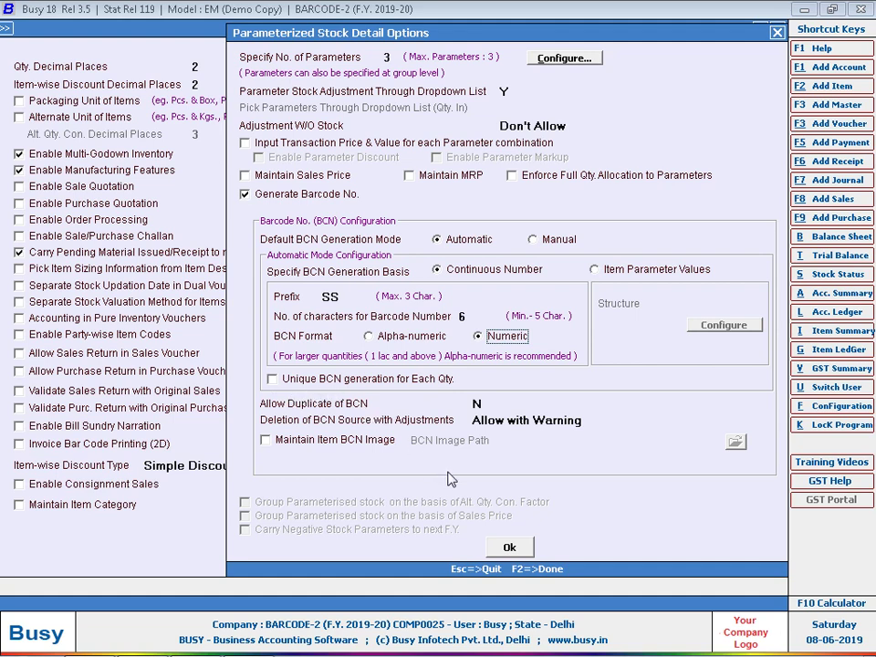
pyautogui.click(509, 548)
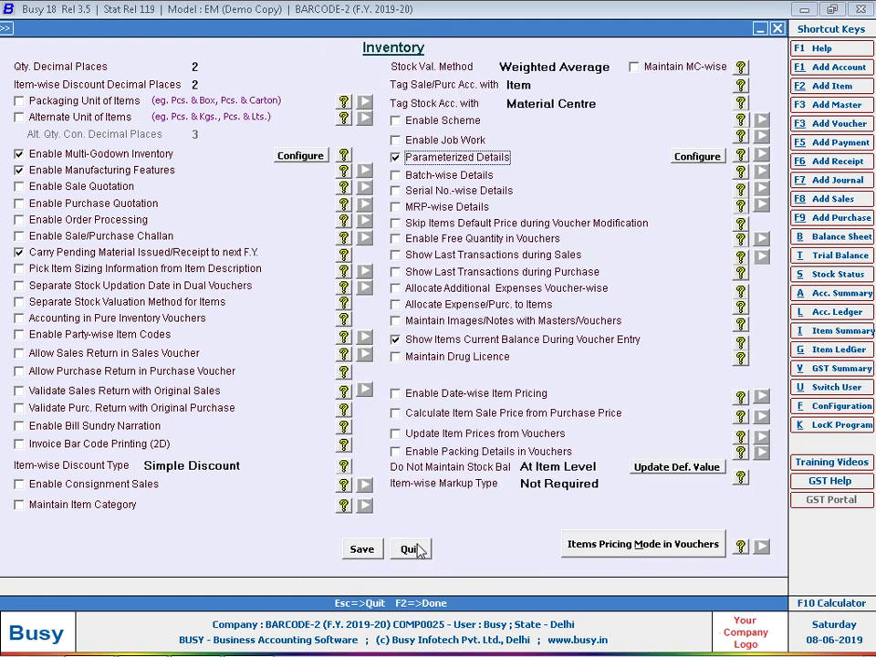
pyautogui.click(374, 552)
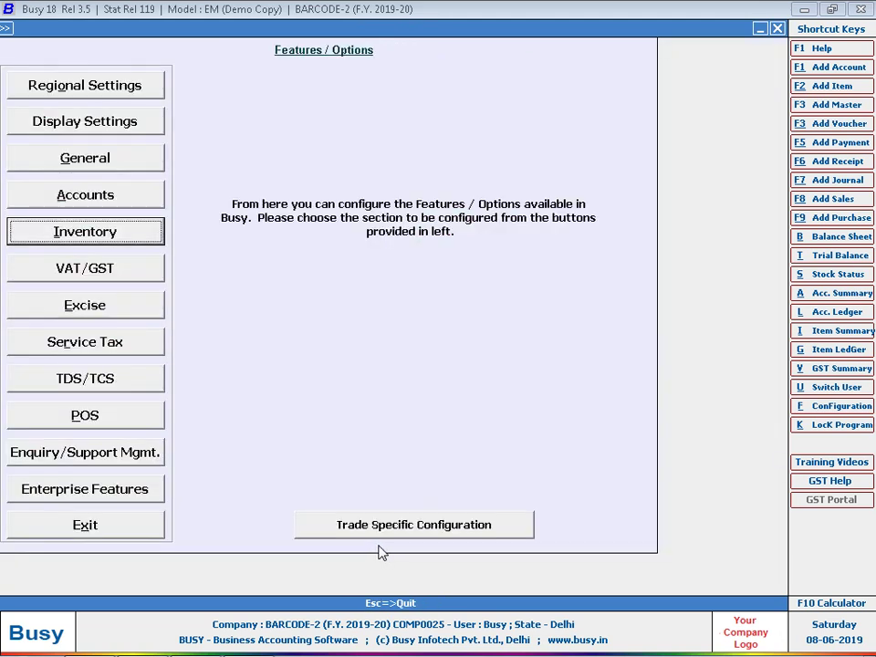
# - Leave the configuration and start adding a purchase voucher in series Main dated 01-04-2019
pyautogui.press('Escape')
pyautogui.press('Escape')
pyautogui.press('Right')
pyautogui.press('Down')
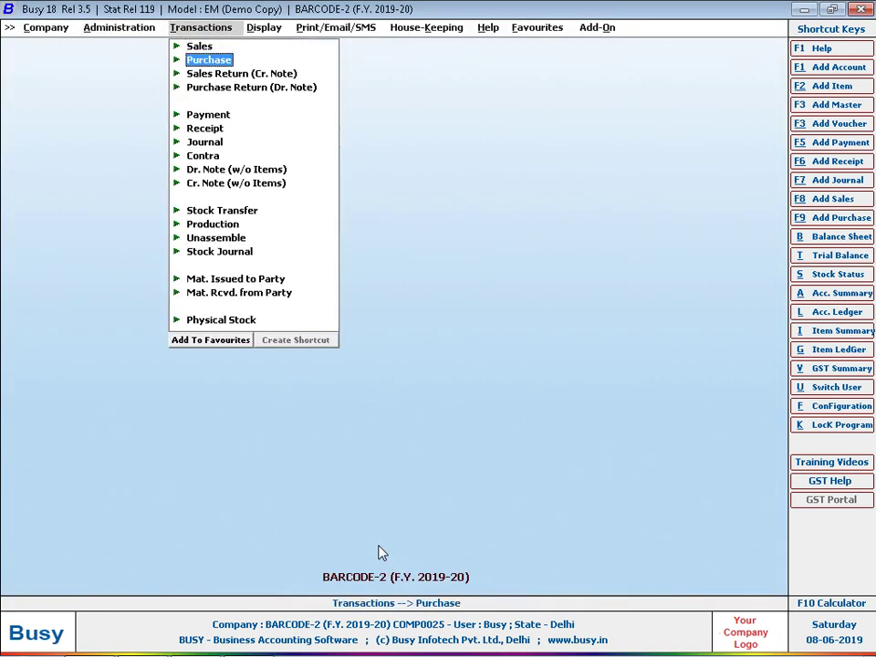
pyautogui.press('Return')
pyautogui.press('Return')
pyautogui.press('Return')
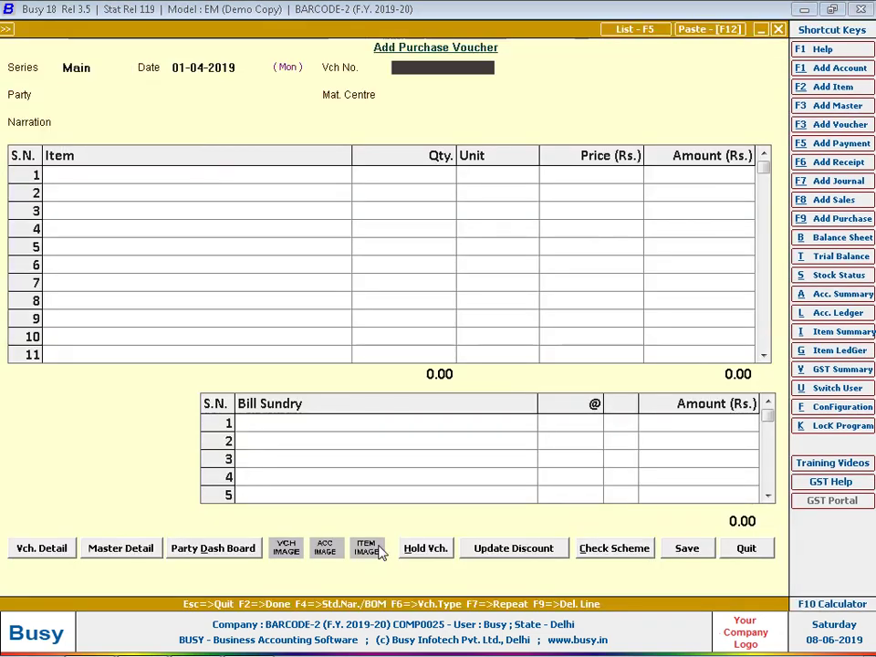
# - Set the voucher number to 101, the party to Busy Infotech Pvt. Ltd. and the material centre to Main Store
pyautogui.write('101')
pyautogui.press('Return')
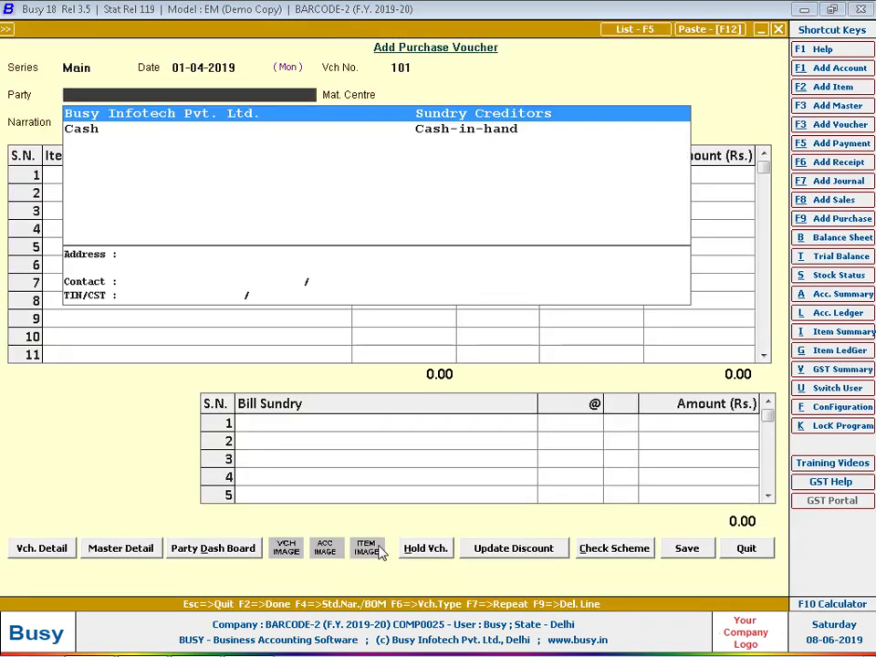
pyautogui.press('Return')
pyautogui.press('Return')
pyautogui.press('Return')
# - From the voucher's item line, create a new item master named DECOY NARROW SHIRT with group General and unit Pcs
pyautogui.hotkey('alt', 'F2')
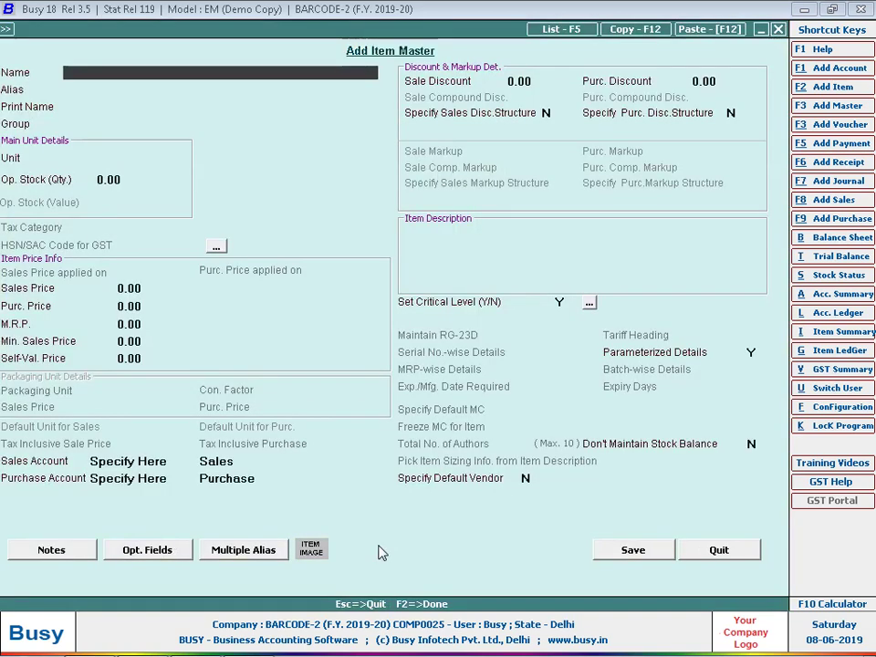
pyautogui.write('D')
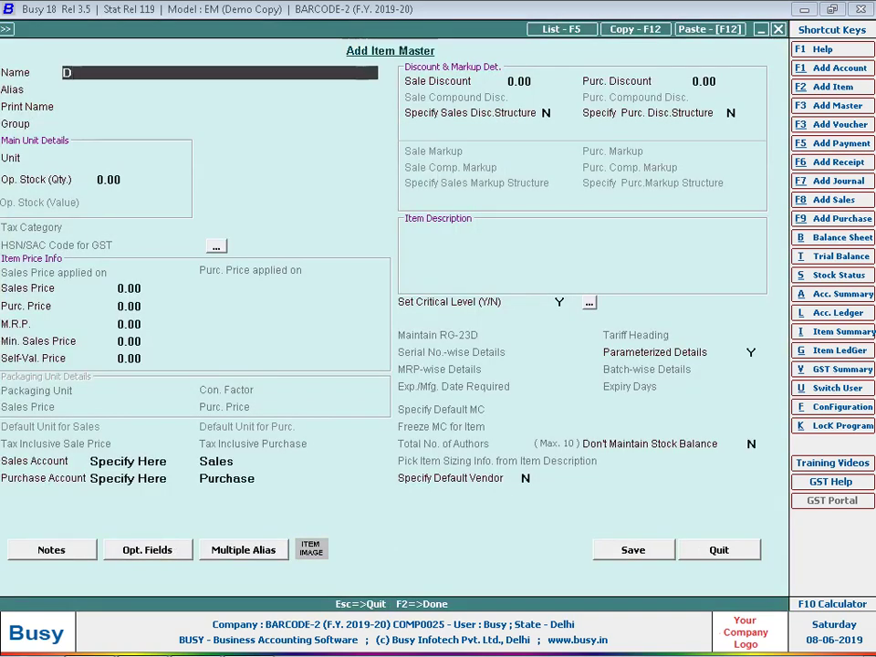
pyautogui.write('ECOY NAR')
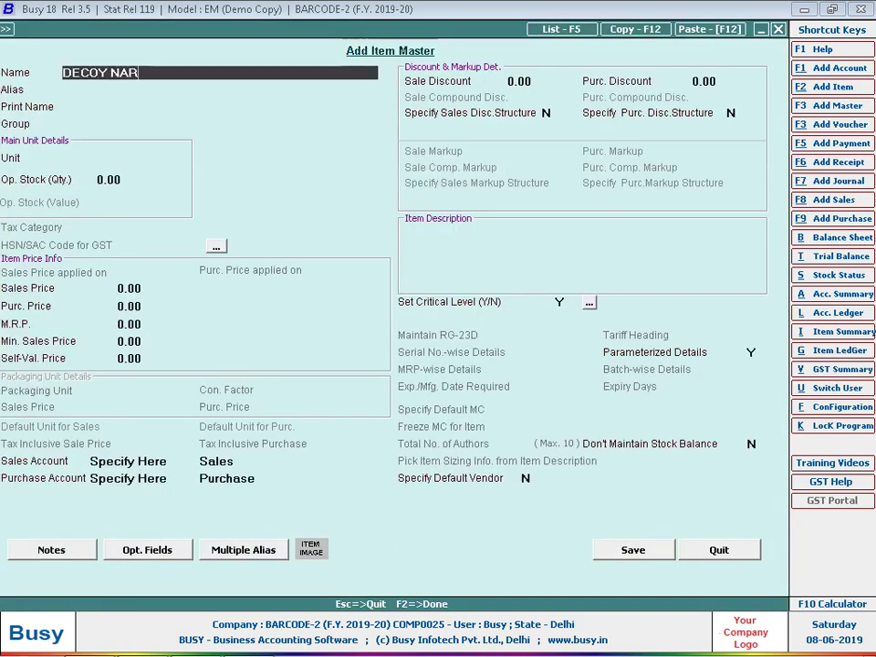
pyautogui.write('ROW SHIRT')
pyautogui.press('Return')
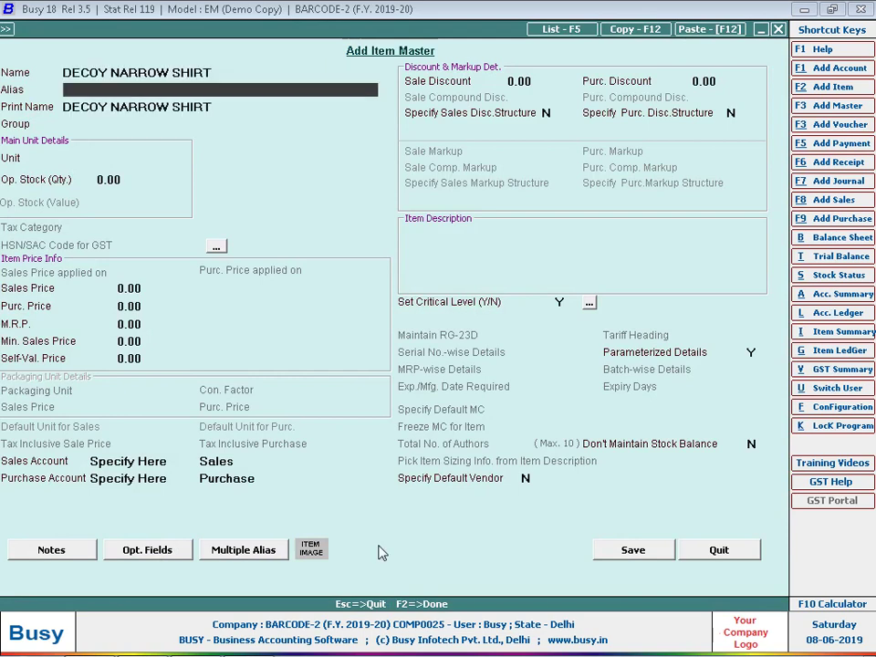
pyautogui.press('Return')
pyautogui.press('Return')
pyautogui.press('Return')
pyautogui.write('P')
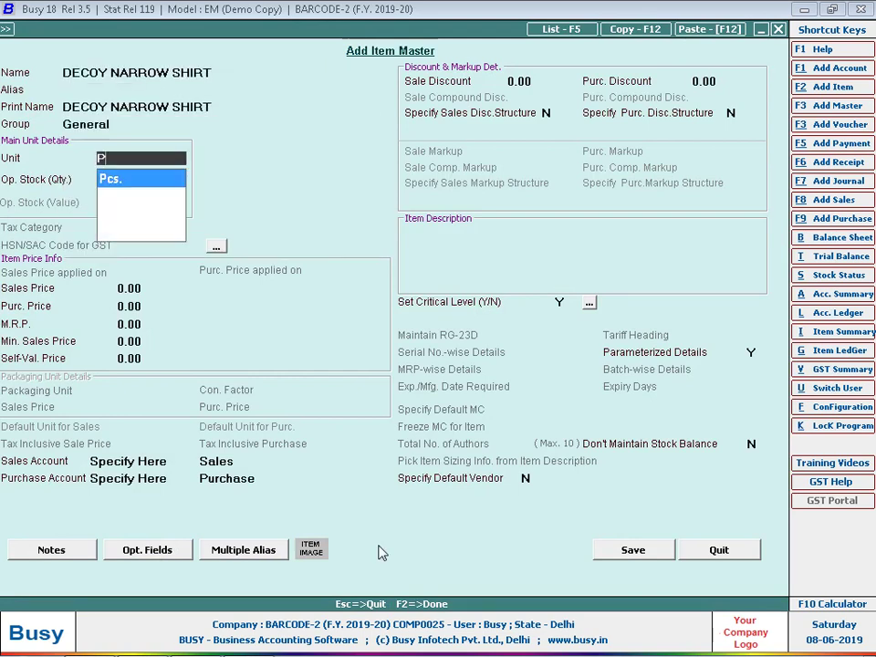
pyautogui.press('Return')
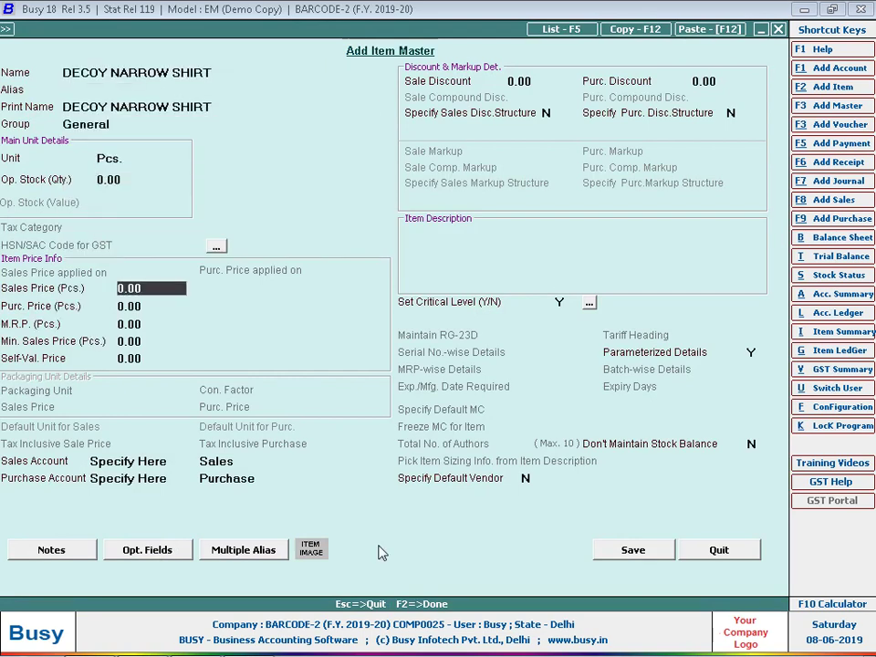
# - Set the item's sales price to 1200 and purchase price to 1100, and save the item
pyautogui.write('1200')
pyautogui.press('Return')
pyautogui.write('1,100')
pyautogui.press('Return')
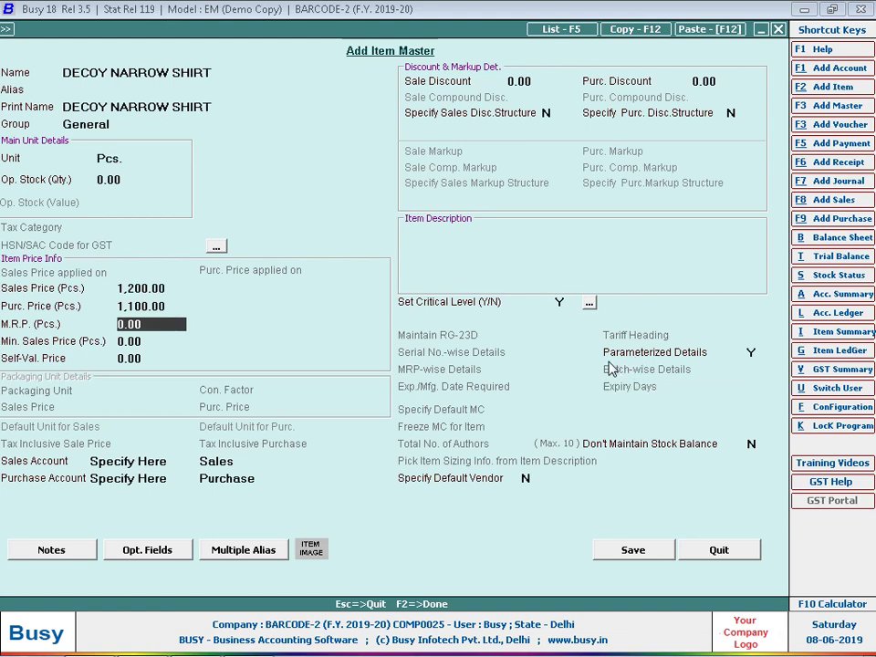
pyautogui.click(629, 550)
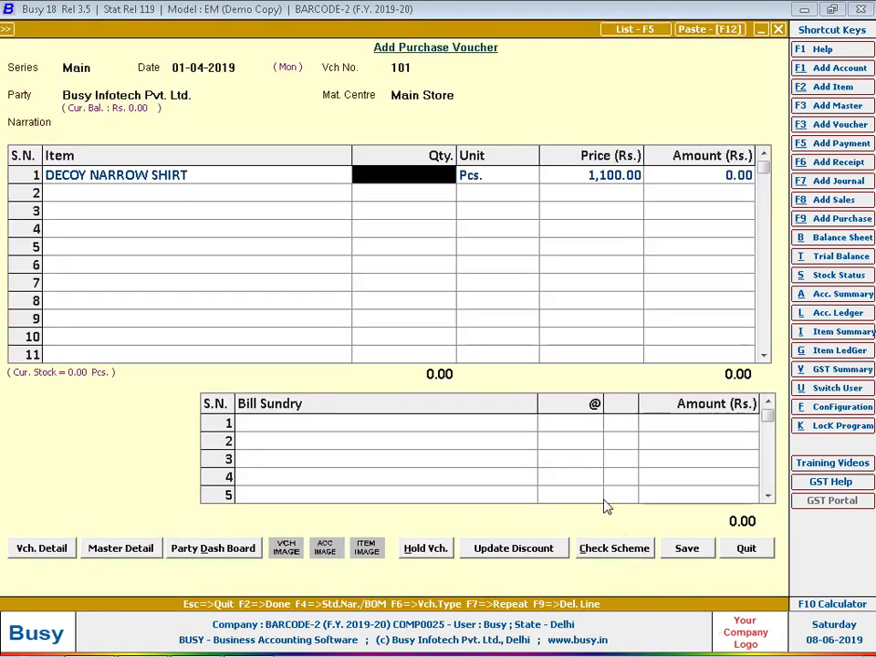
# - Set the shirt's purchase quantity to 10 and open its parameterized stock details
pyautogui.write('10')
pyautogui.press('Return')
pyautogui.press('Return')
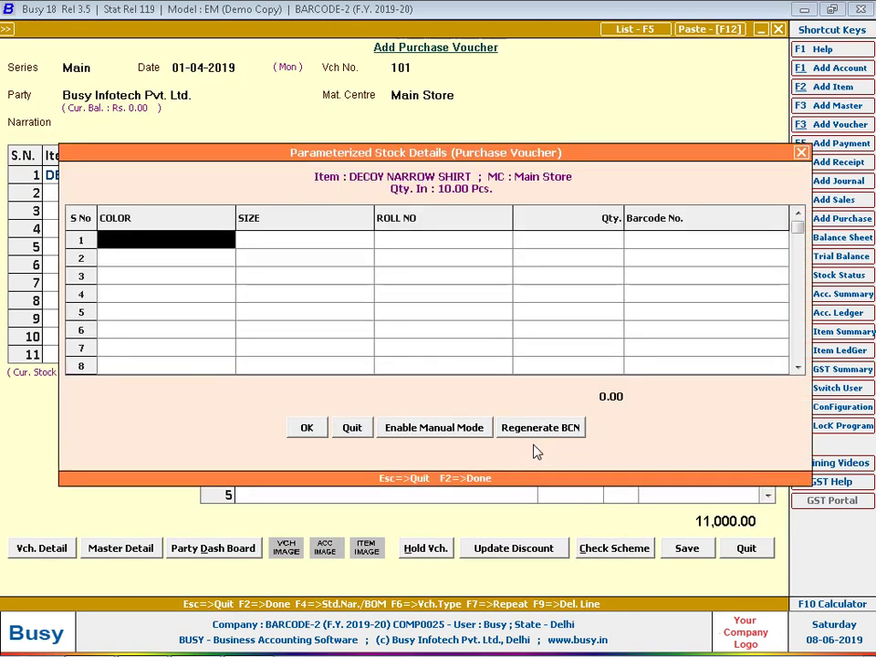
# - Fill the first stock detail row with color RED, size 10, roll number 1 and quantity 4
pyautogui.click(146, 241)
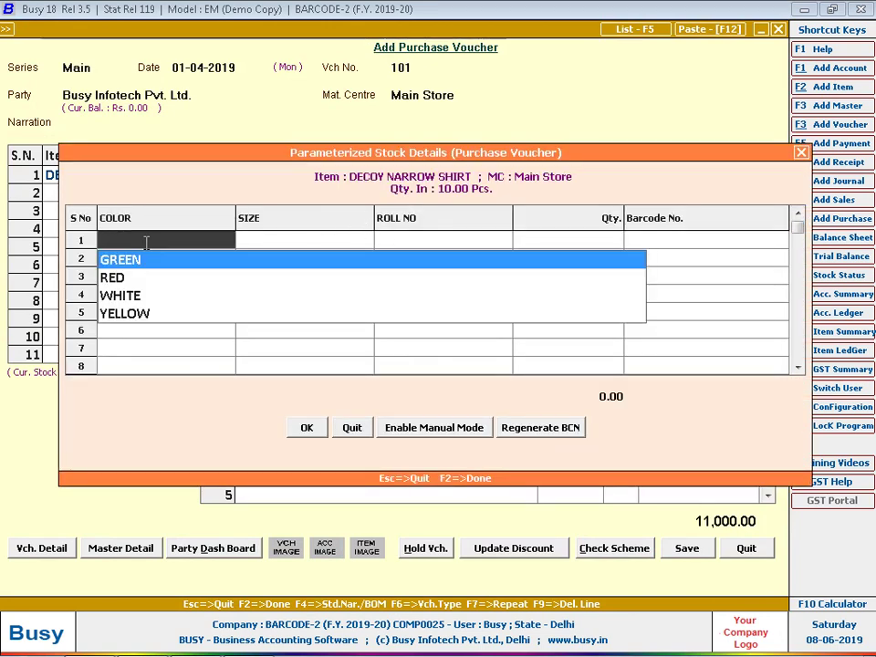
pyautogui.press('Down')
pyautogui.press('Return')
pyautogui.press('Down')
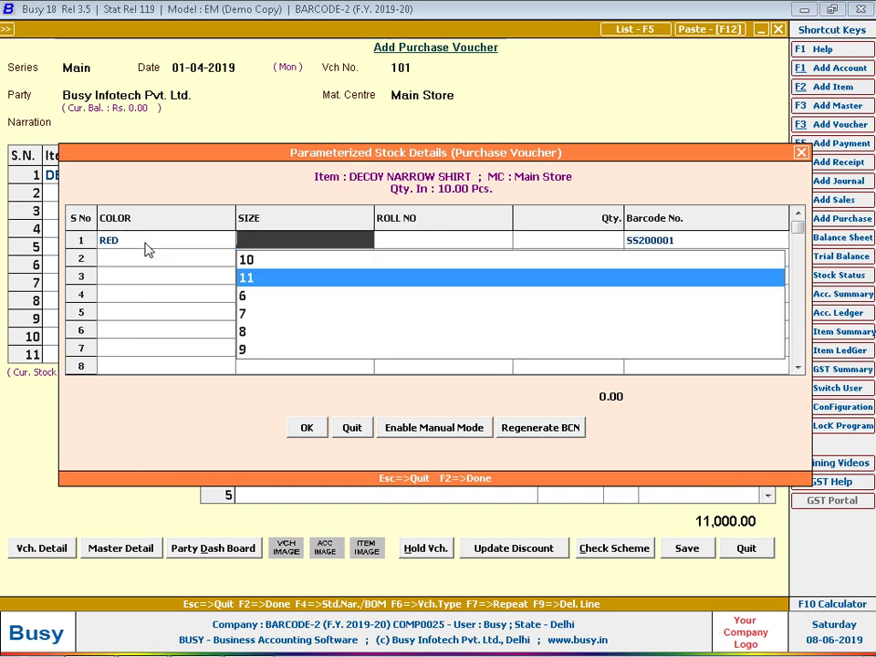
pyautogui.press('Down')
pyautogui.press('Down')
pyautogui.press('Up')
pyautogui.press('Up')
pyautogui.press('Up')
pyautogui.press('Return')
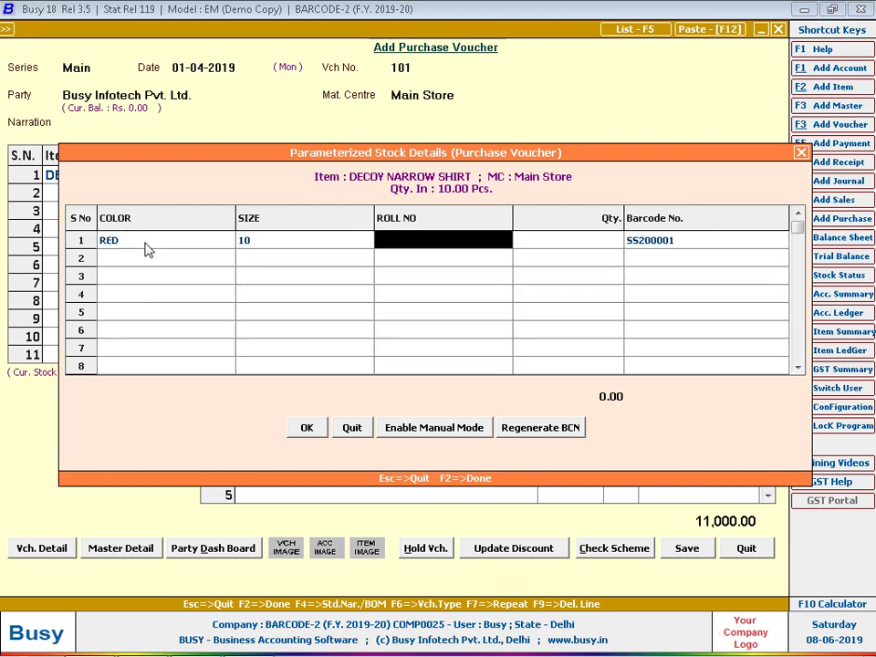
pyautogui.write('1')
pyautogui.press('Return')
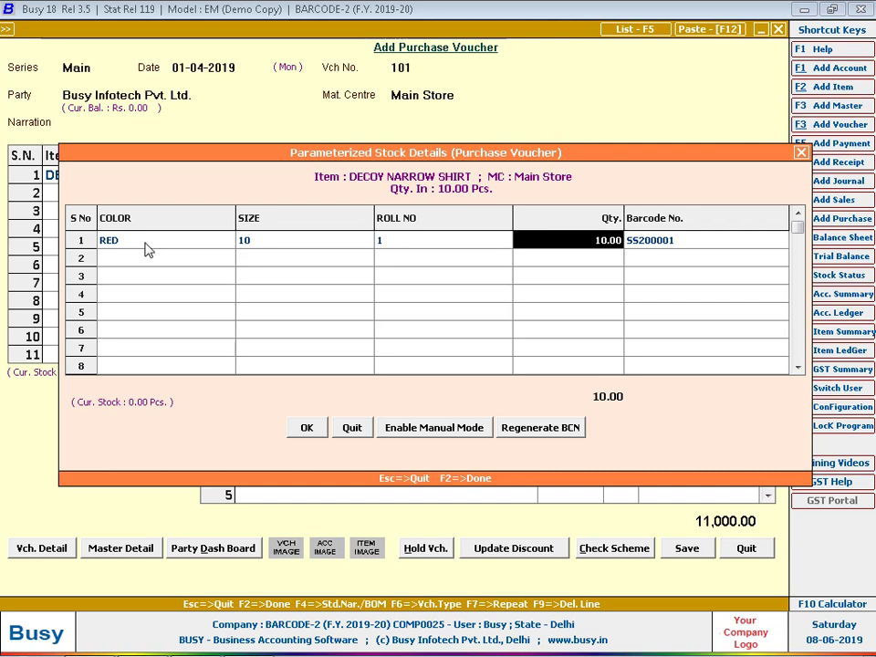
pyautogui.write('4')
pyautogui.press('Return')
# - Fill the second stock detail row with color GREEN, size 11, roll number 2 and quantity 2
pyautogui.press('Return')
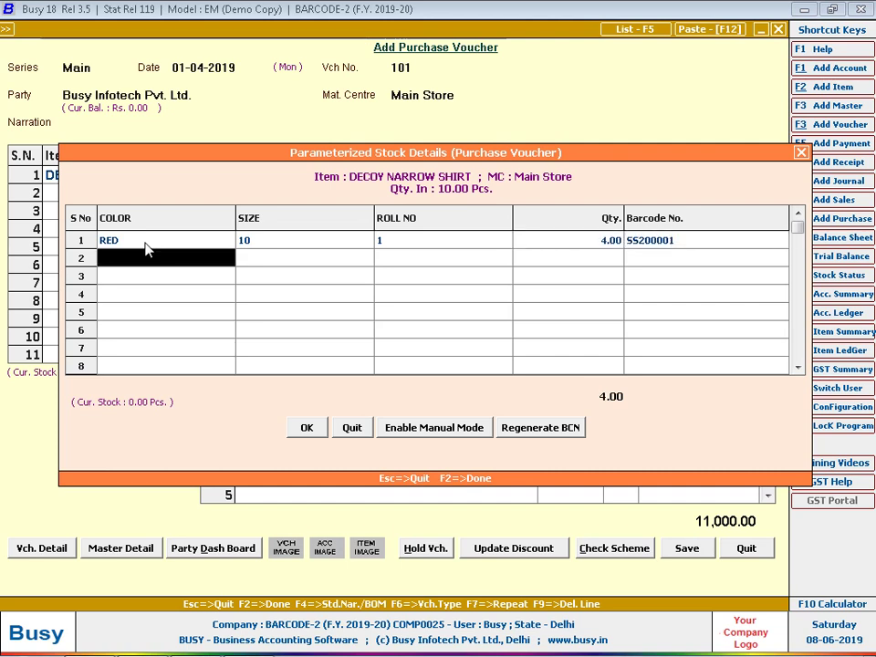
pyautogui.press('Return')
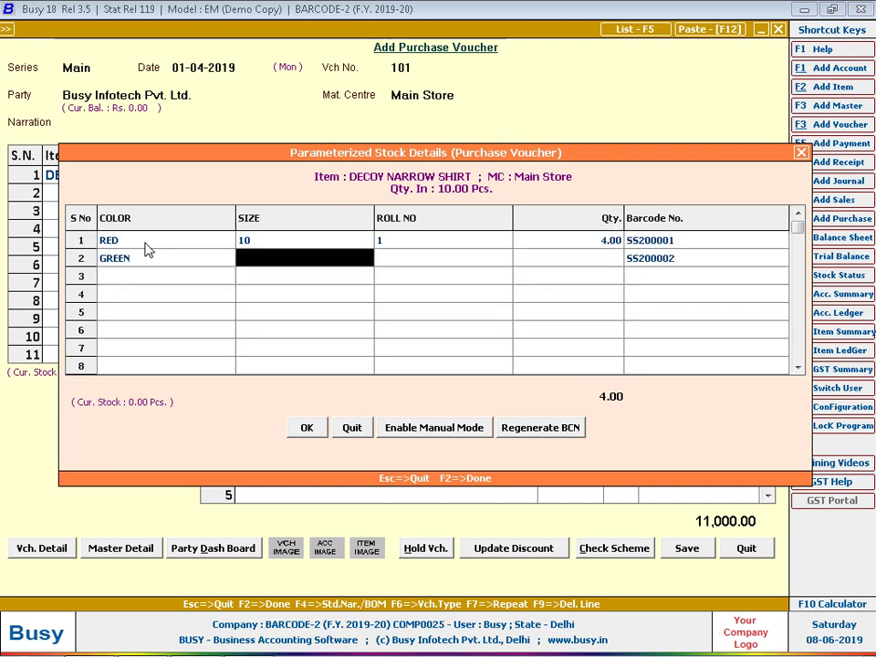
pyautogui.write('11')
pyautogui.press('Return')
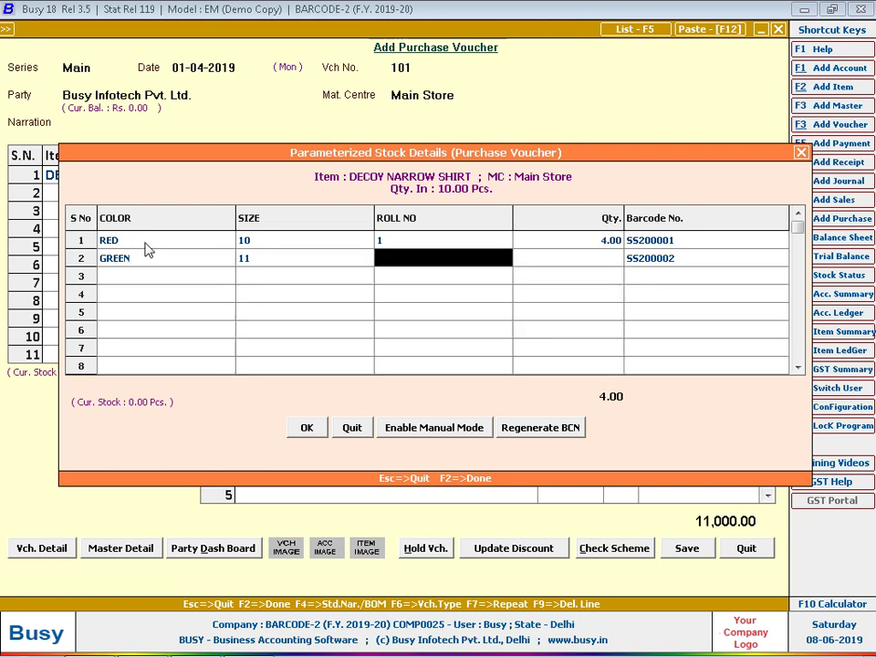
pyautogui.write('2')
pyautogui.press('Return')
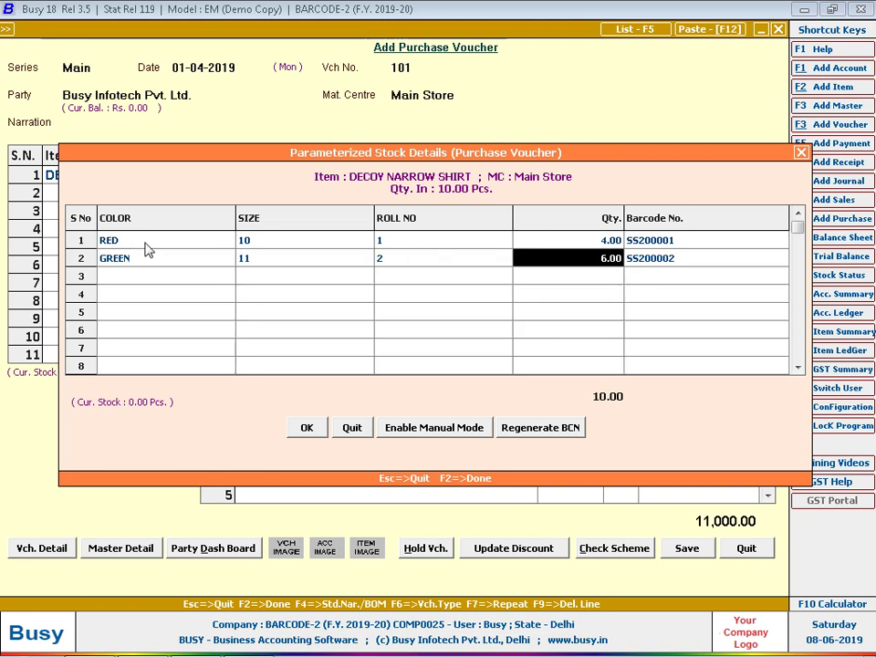
pyautogui.write('2')
pyautogui.press('Return')
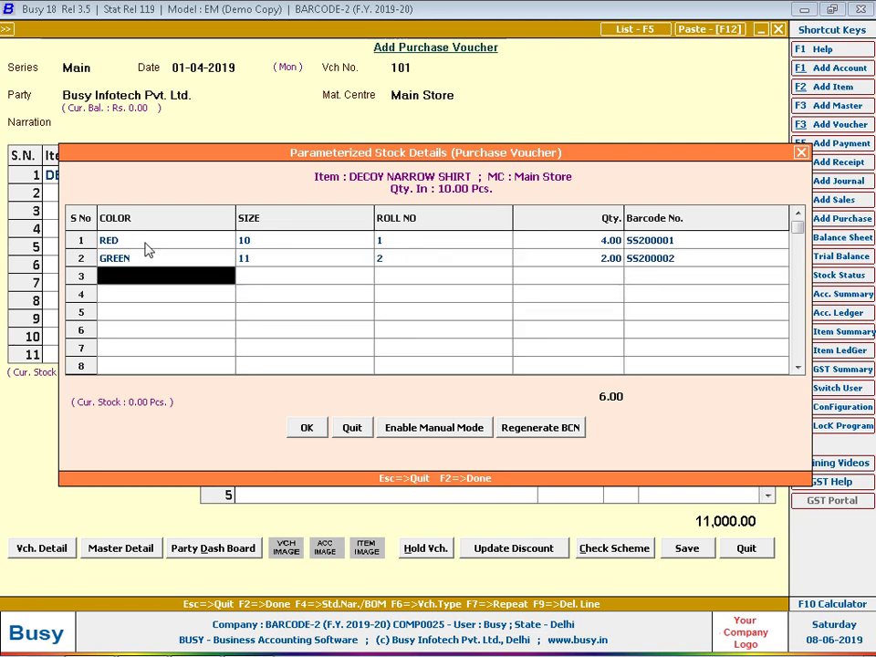
# - Fill the third stock detail row with color WHITE, size 8, roll number 8 and quantity 2
pyautogui.press('Down')
pyautogui.press('Down')
pyautogui.press('Return')
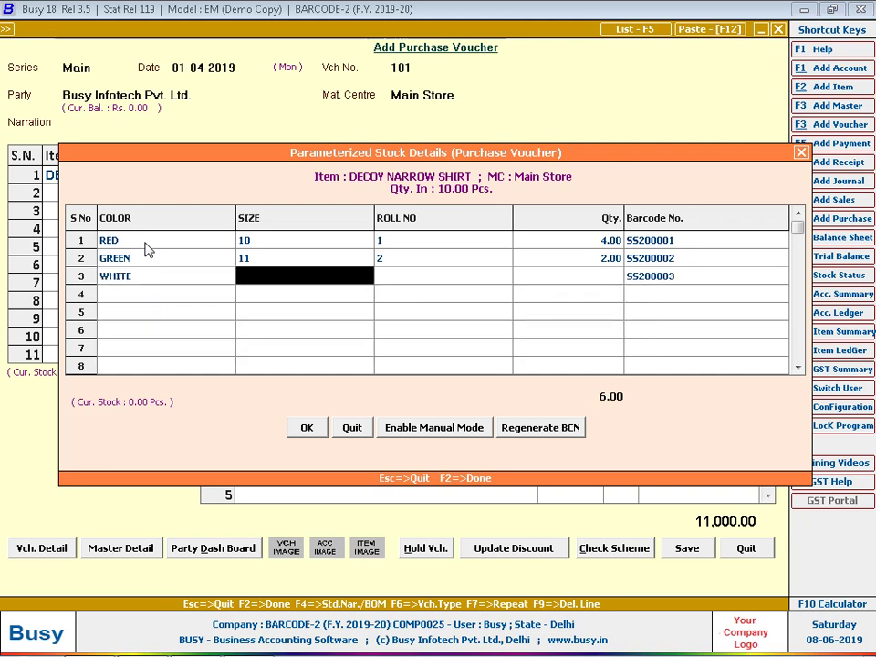
pyautogui.write('8')
pyautogui.press('Return')
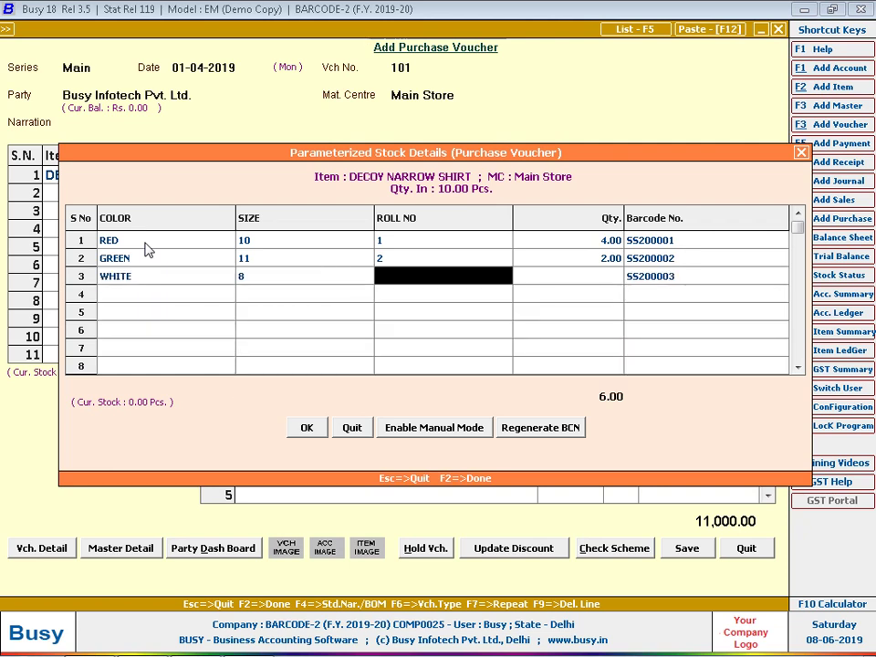
pyautogui.write('8')
pyautogui.press('Return')
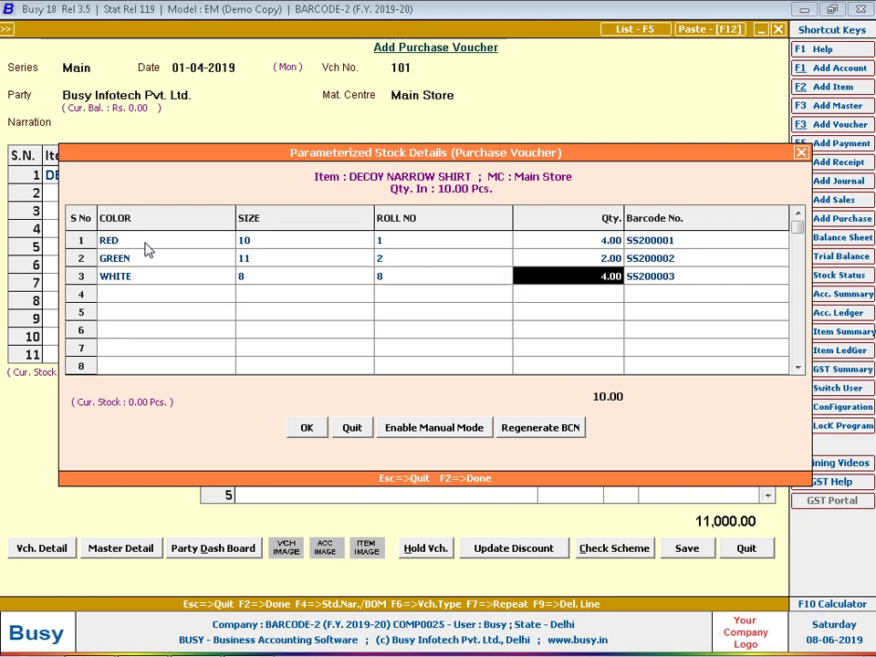
pyautogui.write('2')
pyautogui.press('Return')
# - Fill the fourth stock detail row with color YELLOW, size 6, roll number 11 and quantity 2
pyautogui.press('Return')
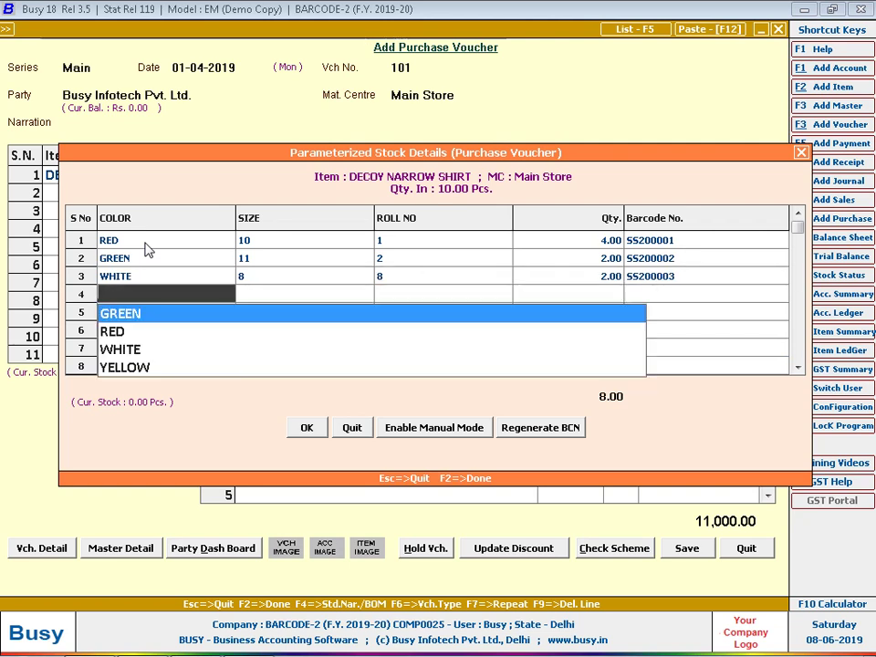
pyautogui.press('Down')
pyautogui.press('Down')
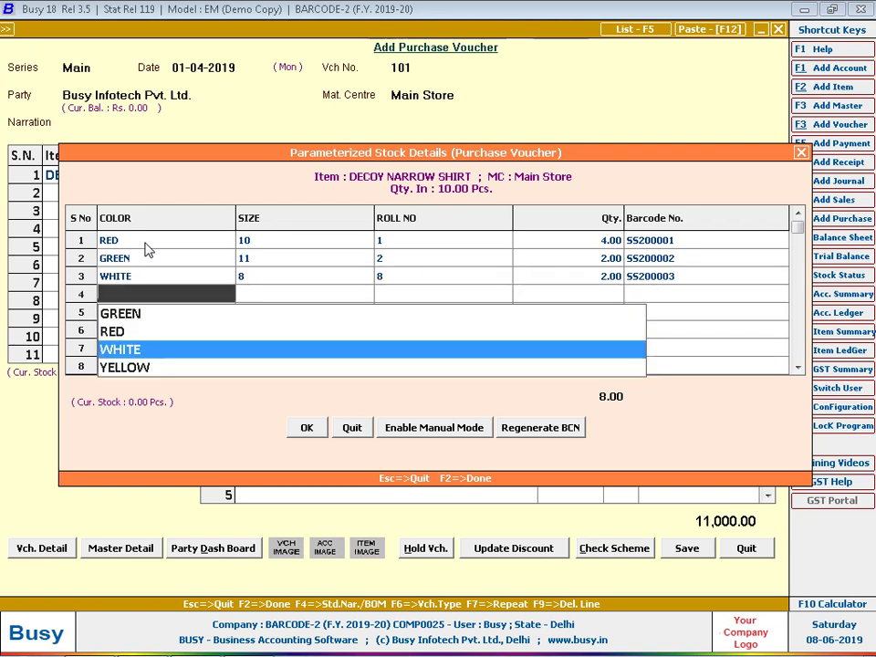
pyautogui.press('Down')
pyautogui.press('Return')
pyautogui.write('6')
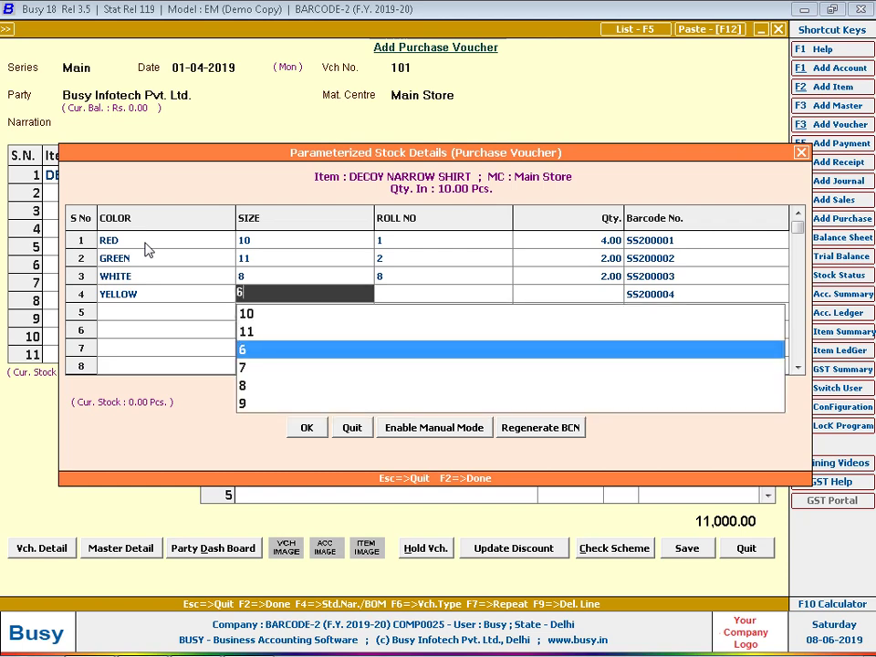
pyautogui.press('Return')
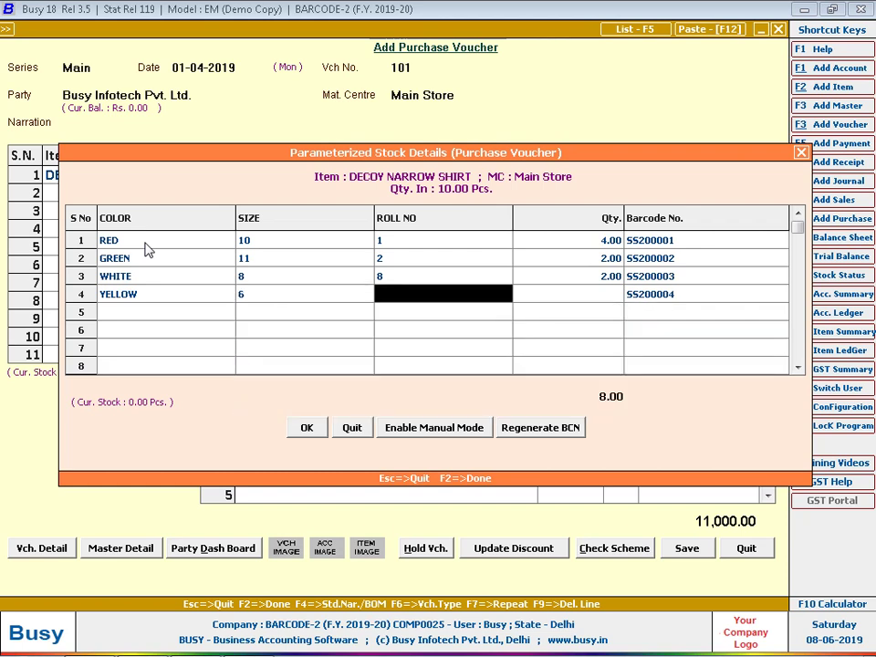
pyautogui.write('11')
pyautogui.press('Return')
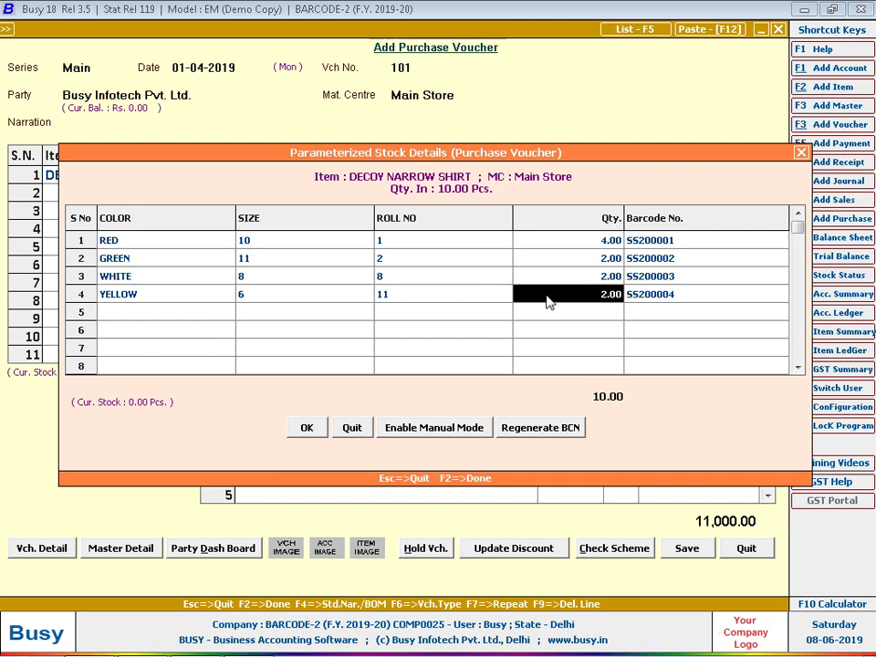
# - Review the quantity and barcode number of each of the four rows and accept the parameterized stock details
pyautogui.moveTo(480, 146); pyautogui.dragTo(465, 107)
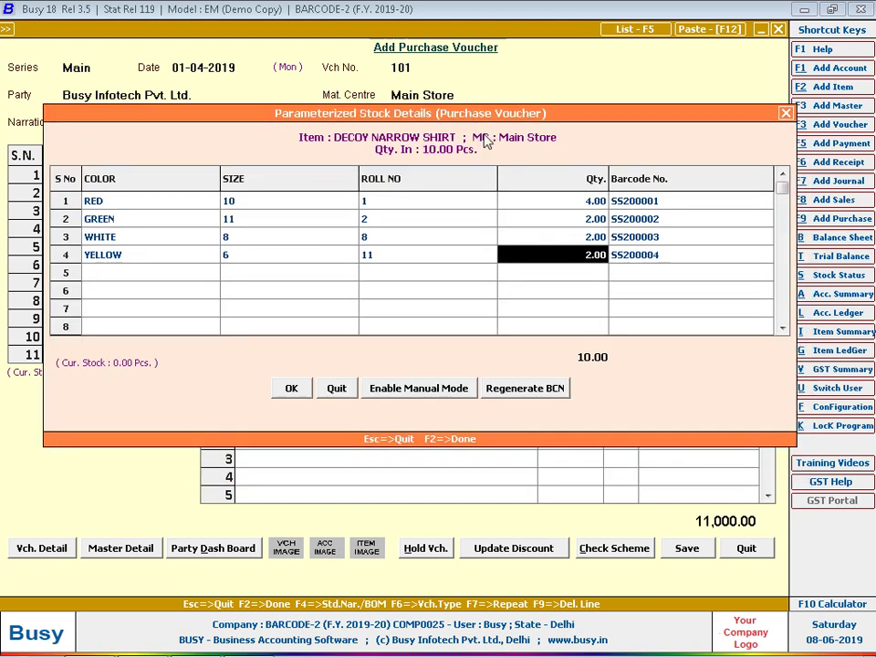
pyautogui.click(558, 203)
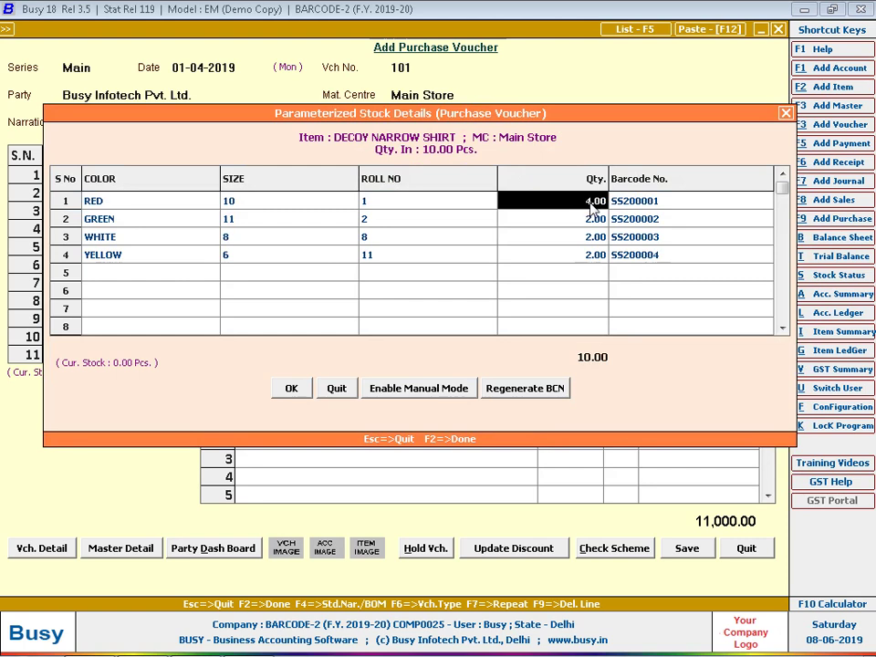
pyautogui.click(598, 220)
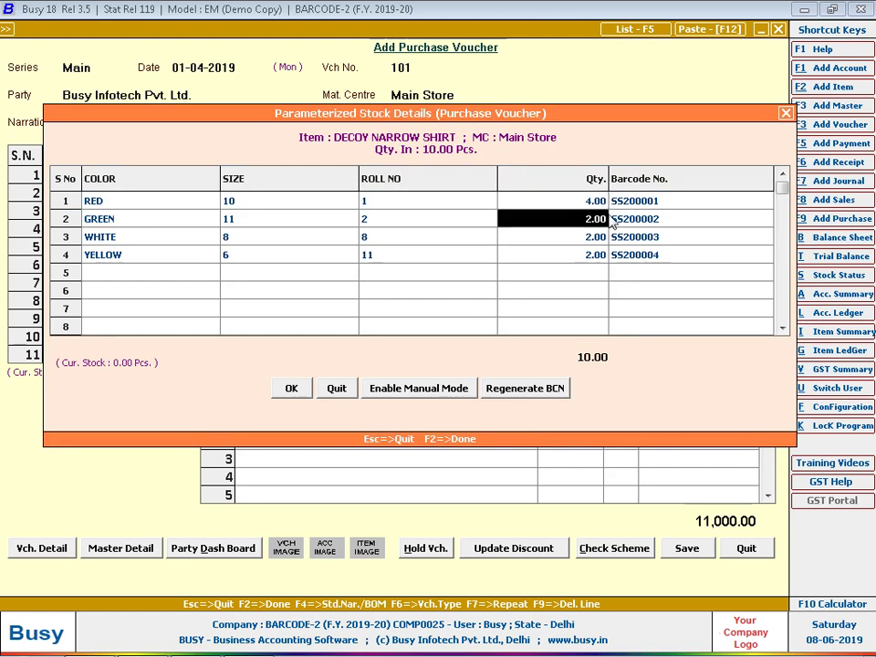
pyautogui.click(642, 239)
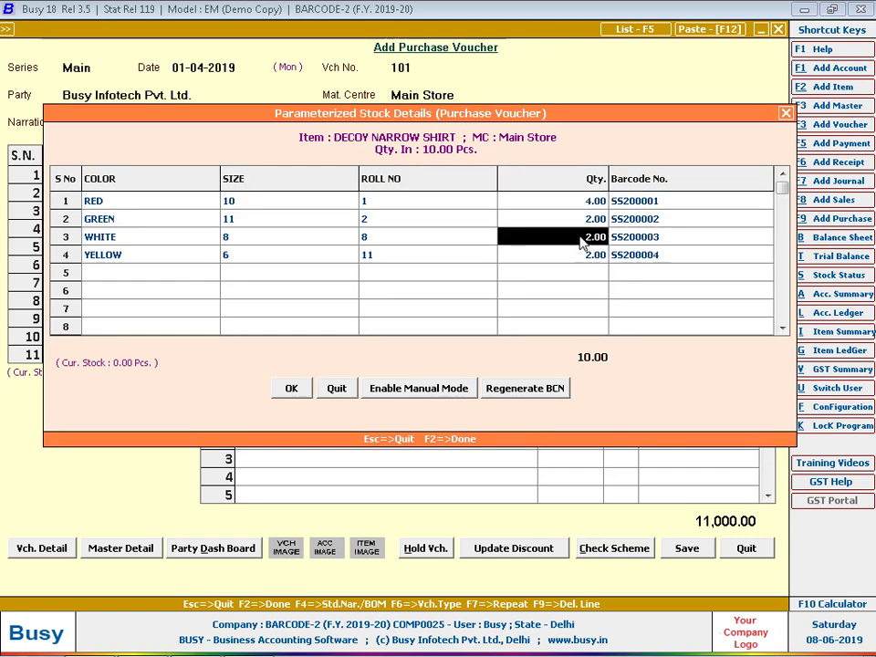
pyautogui.click(581, 258)
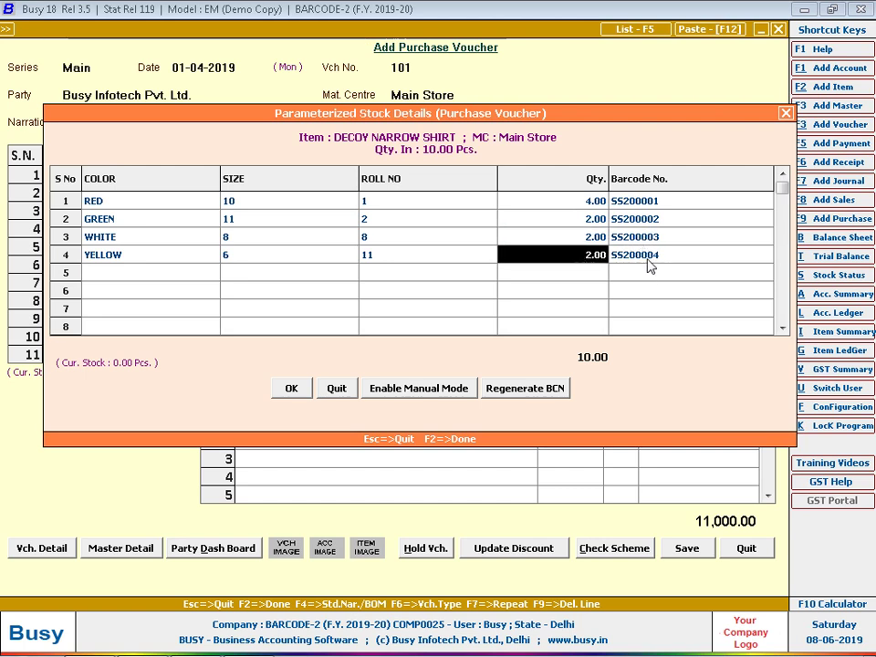
pyautogui.click(291, 387)
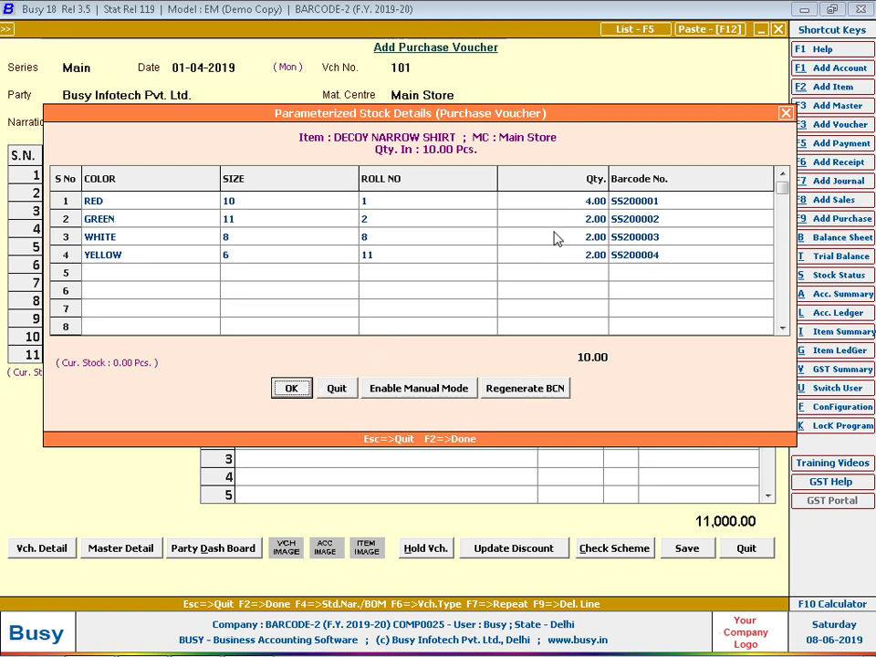
# - Accept the parameterized stock details and save the purchase voucher with the transport details left blank
pyautogui.click(571, 207)
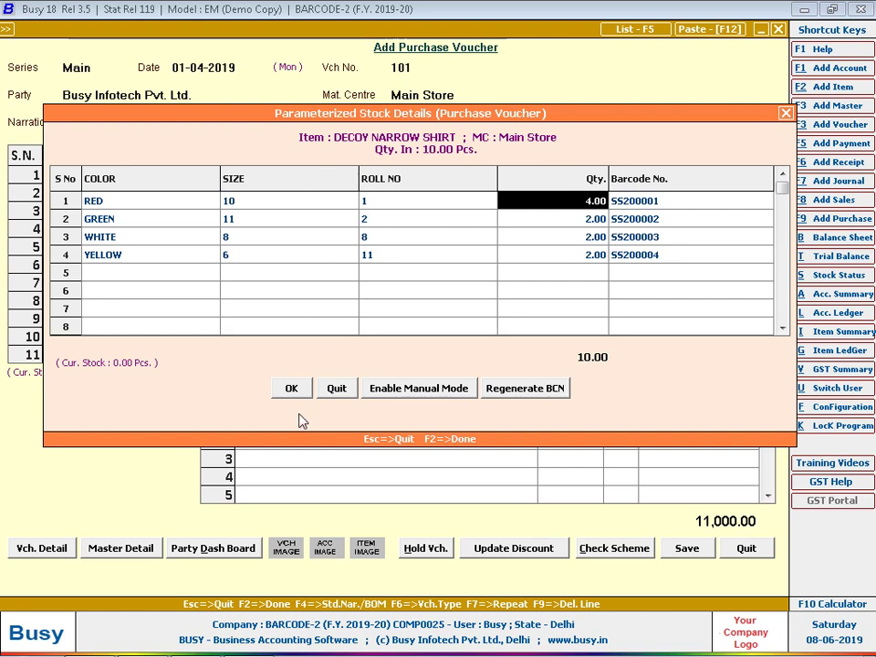
pyautogui.click(291, 388)
pyautogui.click(686, 548)
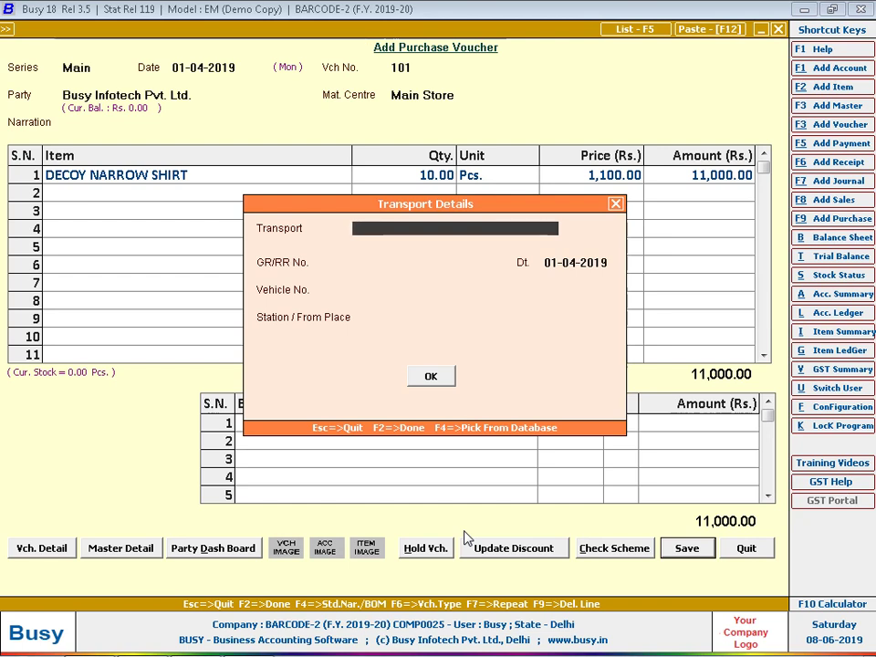
pyautogui.press('F2')
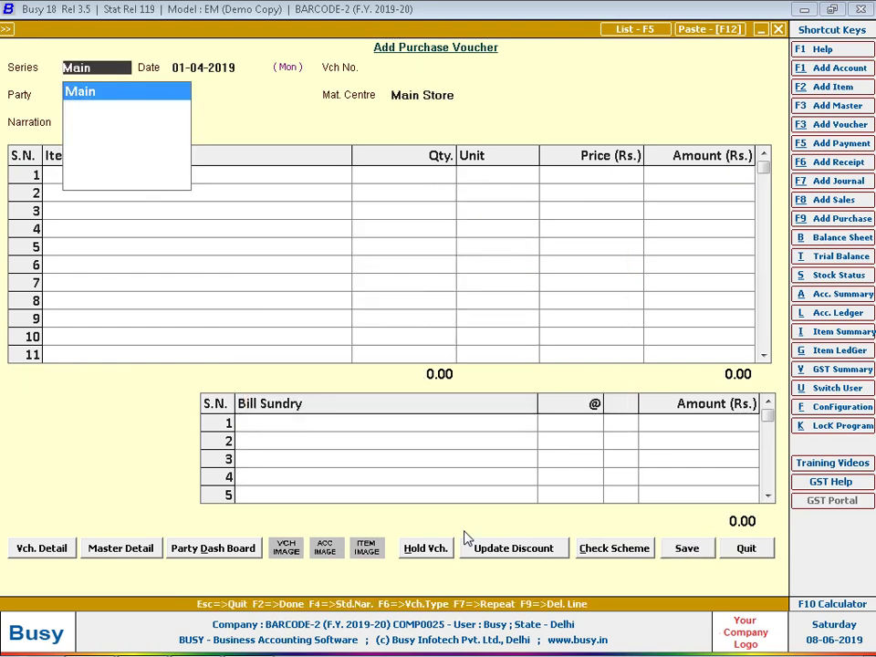
# - Leave the purchase voucher and open the Inventory section of the Features / Options configuration
pyautogui.press('Escape')
pyautogui.press('Escape')
pyautogui.press('Return')
pyautogui.press('Return')
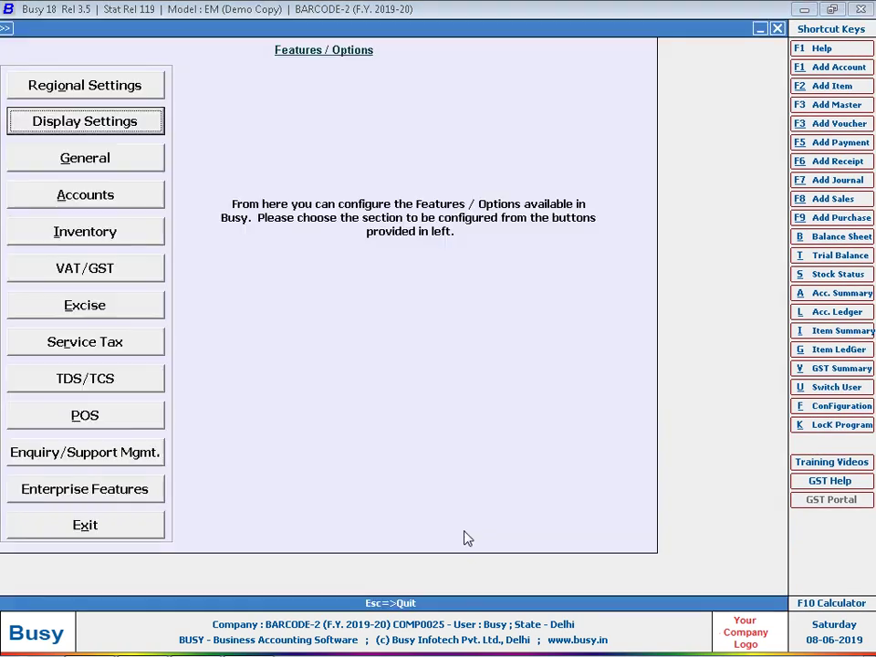
pyautogui.press('Down')
pyautogui.press('Down')
pyautogui.press('Down')
pyautogui.press('Return')
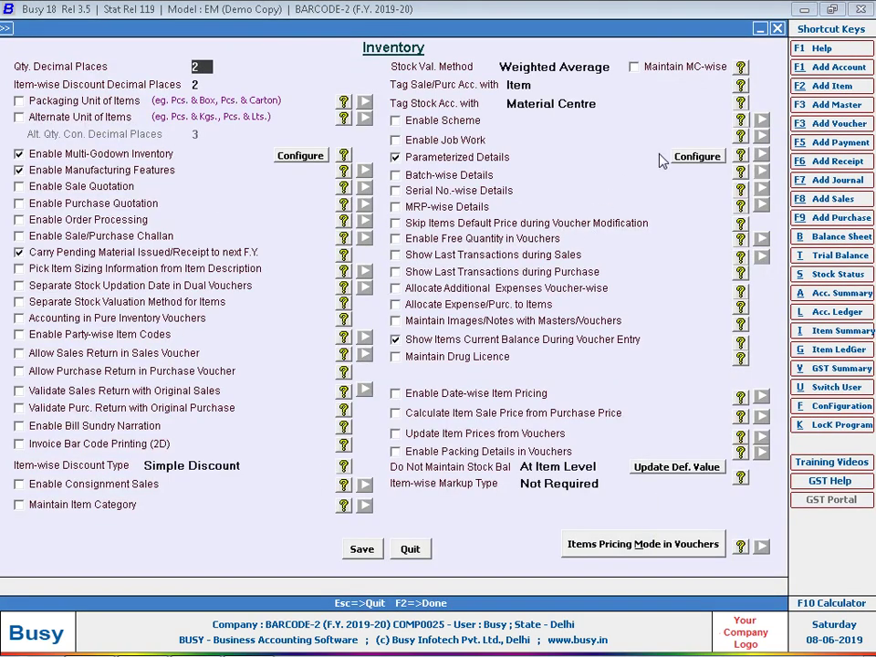
# - Enable unique BCN generation for each quantity in the parameterized stock options and save the inventory settings
pyautogui.click(694, 157)
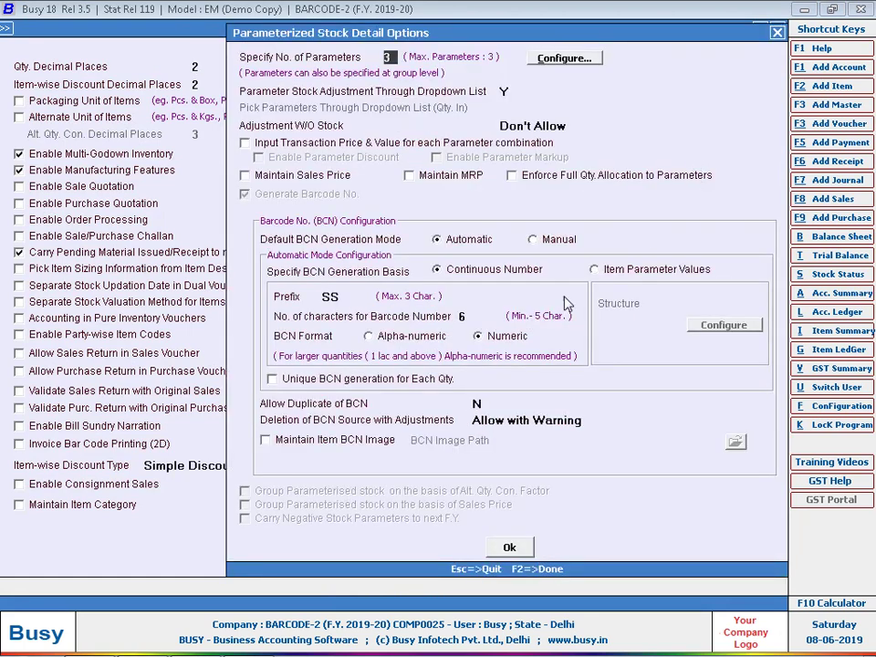
pyautogui.click(318, 380)
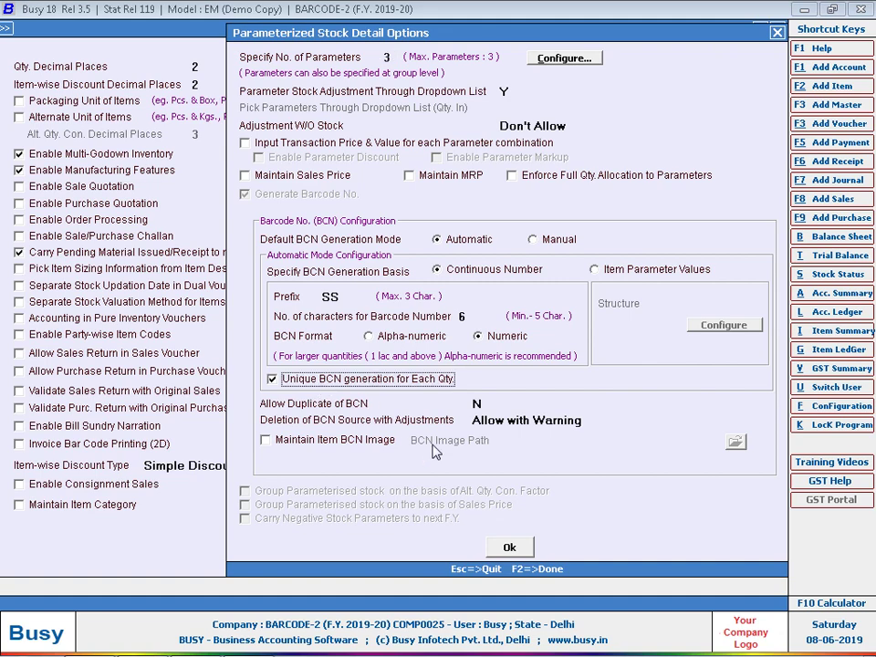
pyautogui.click(509, 547)
pyautogui.click(362, 550)
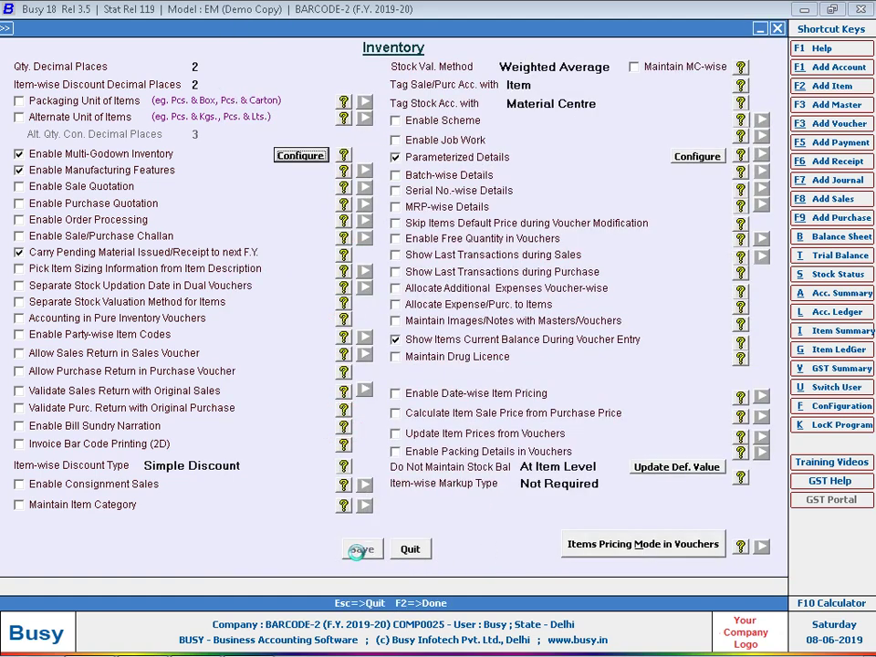
# - Open the existing Main series purchase voucher 101 dated 01-04-2019 for modification
pyautogui.press('Escape')
pyautogui.press('Right')
pyautogui.press('Down')
pyautogui.press('Return')
pyautogui.press('Down')
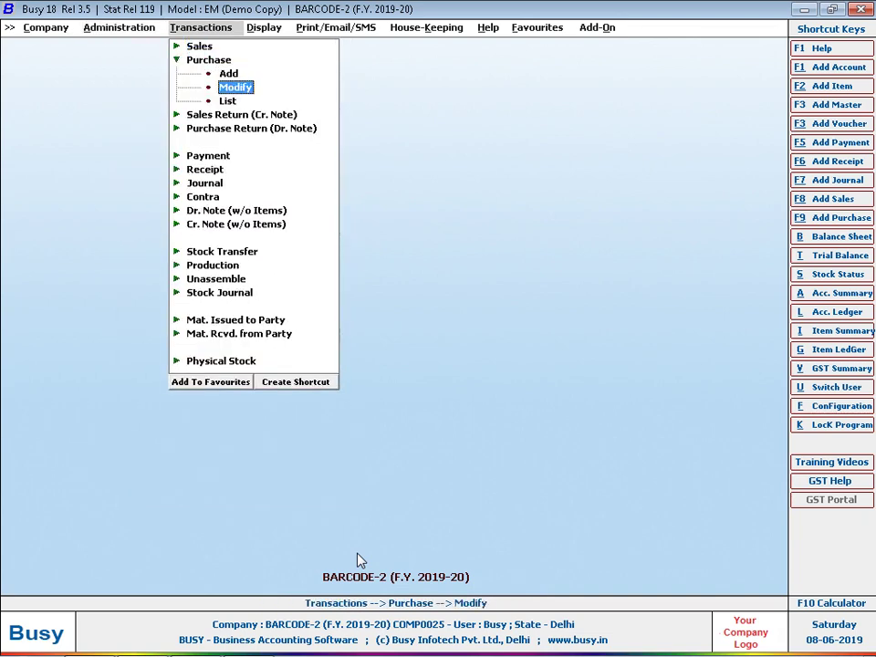
pyautogui.press('Return')
pyautogui.press('Return')
pyautogui.press('Escape')
pyautogui.press('Return')
pyautogui.press('Return')
pyautogui.press('Return')
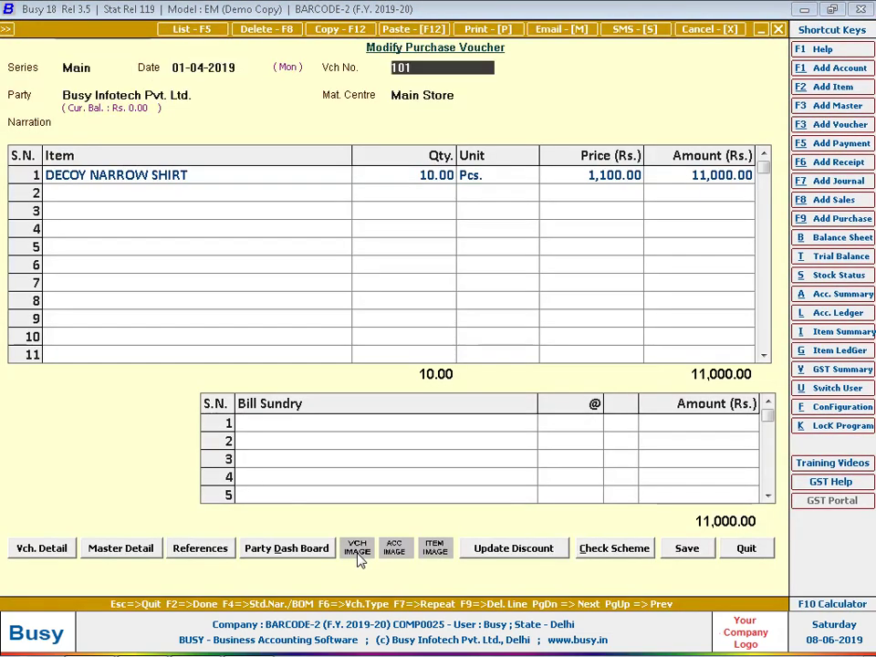
# - Open the parameterized stock details of DECOY NARROW SHIRT in the voucher and delete all four rows
pyautogui.press('Return')
pyautogui.press('Return')
pyautogui.press('Return')
pyautogui.press('Return')
pyautogui.press('Return')
pyautogui.press('Return')
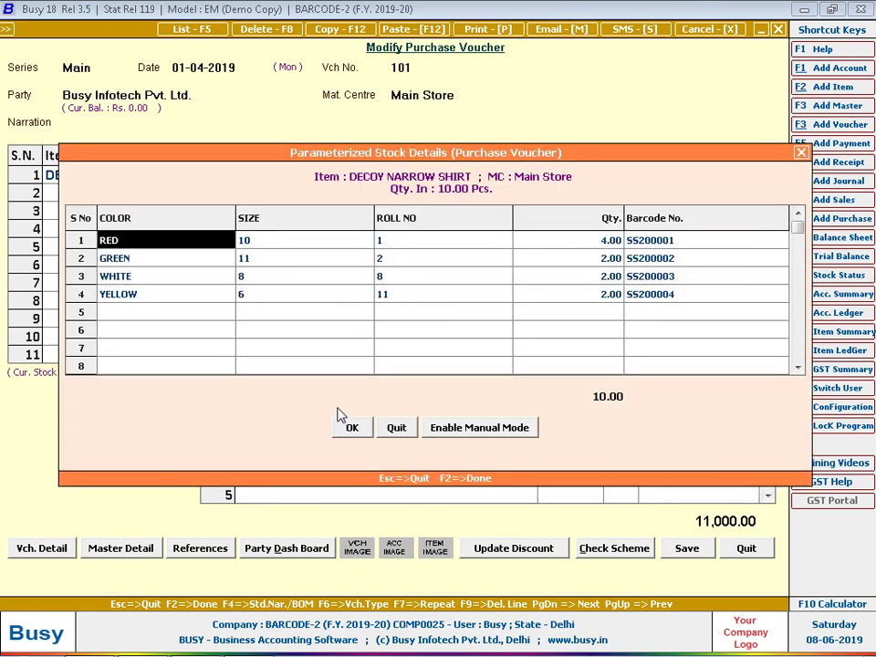
pyautogui.press('F9')
pyautogui.press('F9')
pyautogui.press('F9')
pyautogui.press('F9')
# - Fill the first stock detail row with color RED, size 10, roll number 1 and quantity 4
pyautogui.write('R')
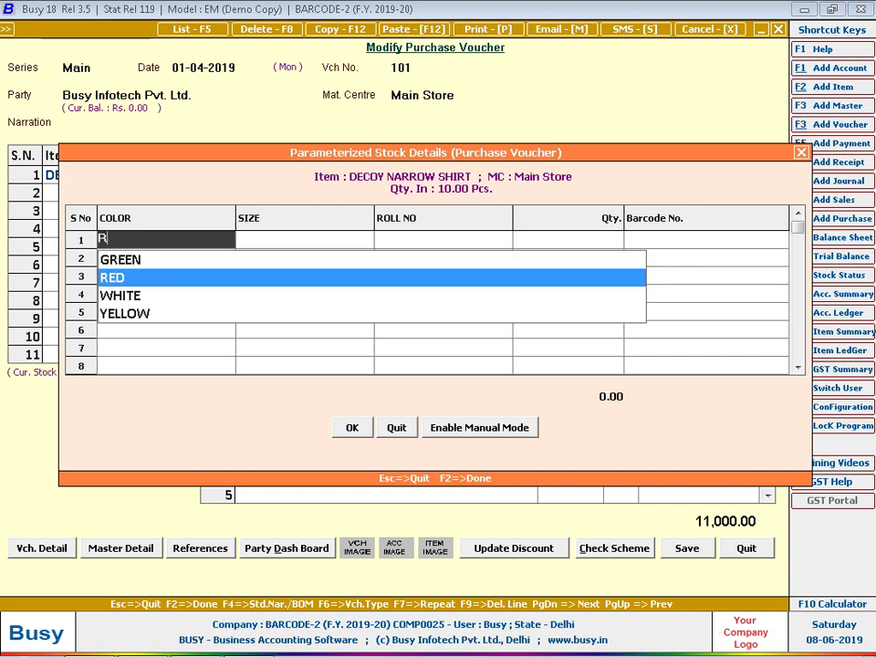
pyautogui.press('Return')
pyautogui.write('10')
pyautogui.press('Return')
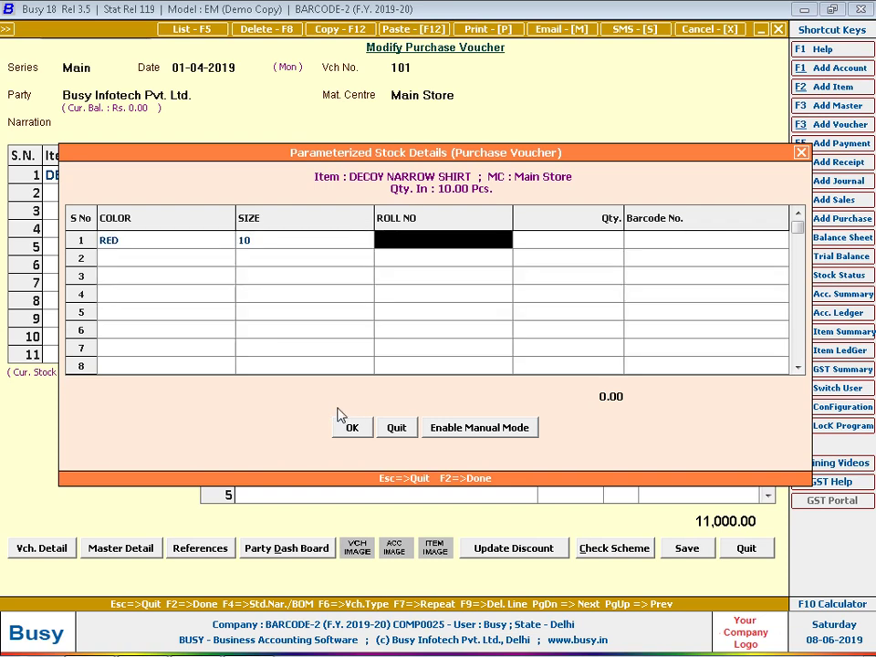
pyautogui.write('1')
pyautogui.press('Return')
pyautogui.write('4')
pyautogui.press('Return')
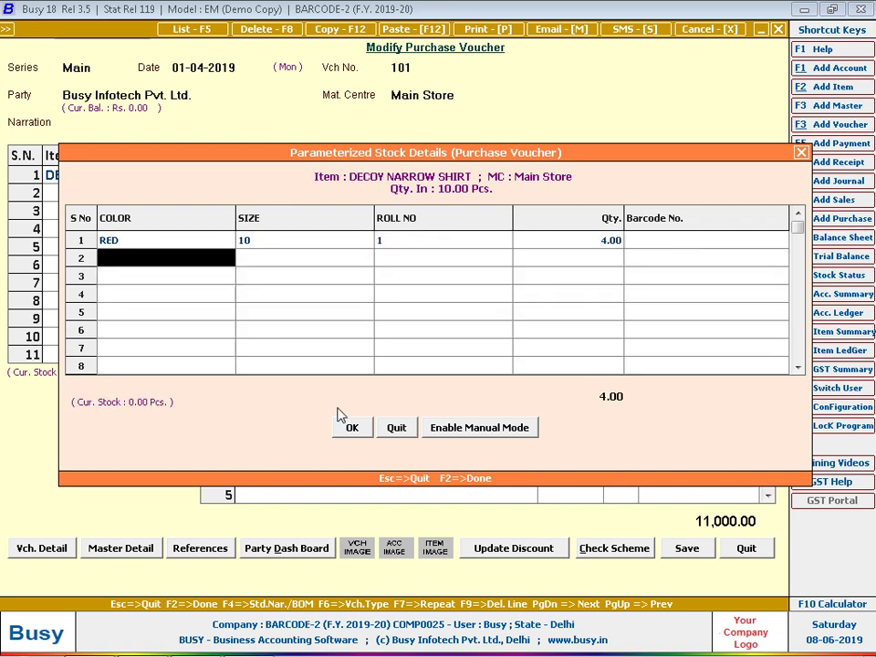
# - Fill the second stock detail row with color GREEN, size 11, roll number 2 and quantity 2
pyautogui.write('g')
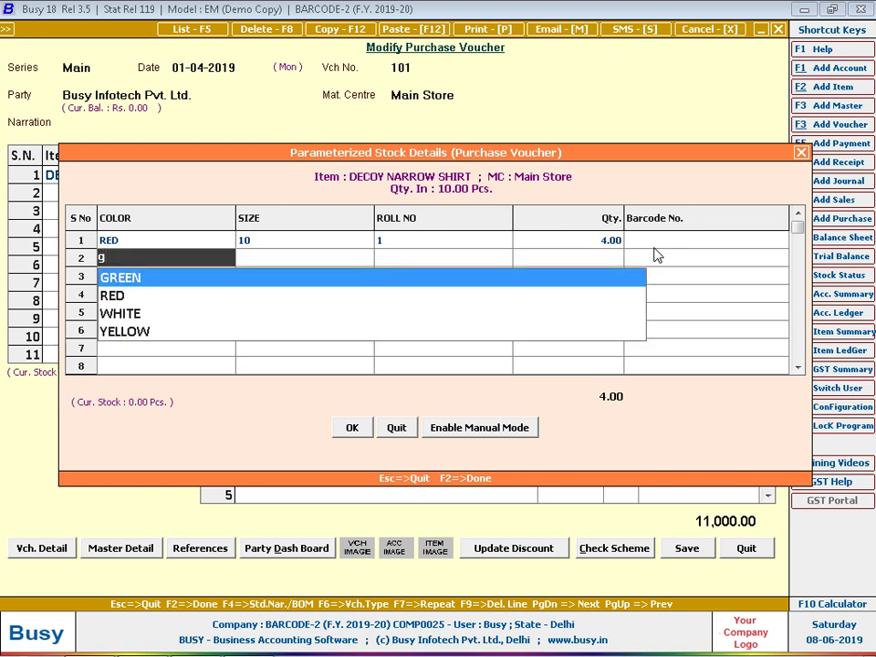
pyautogui.press('Return')
pyautogui.write('11')
pyautogui.press('Return')
pyautogui.write('2')
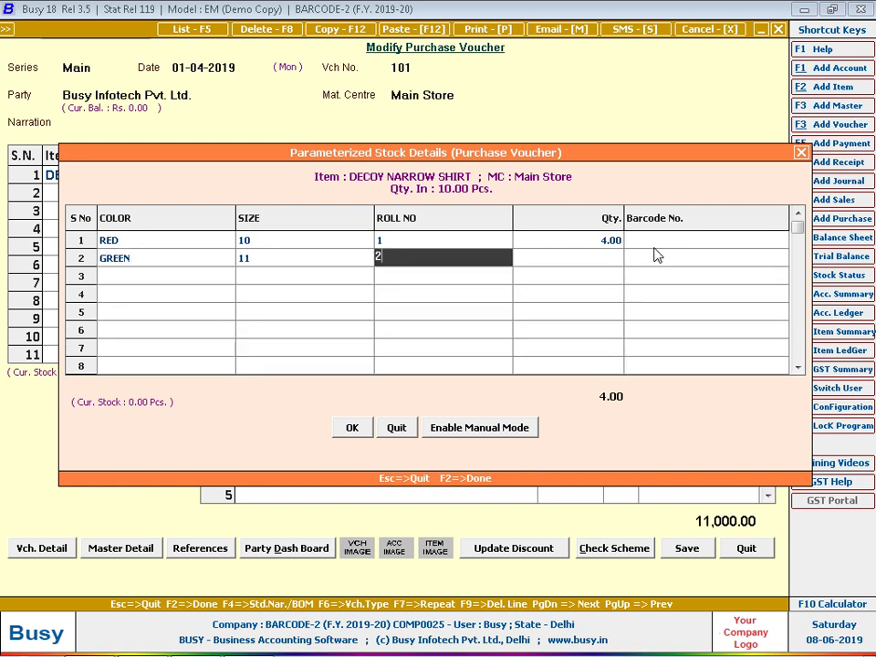
pyautogui.press('Return')
pyautogui.write('2')
pyautogui.press('Return')
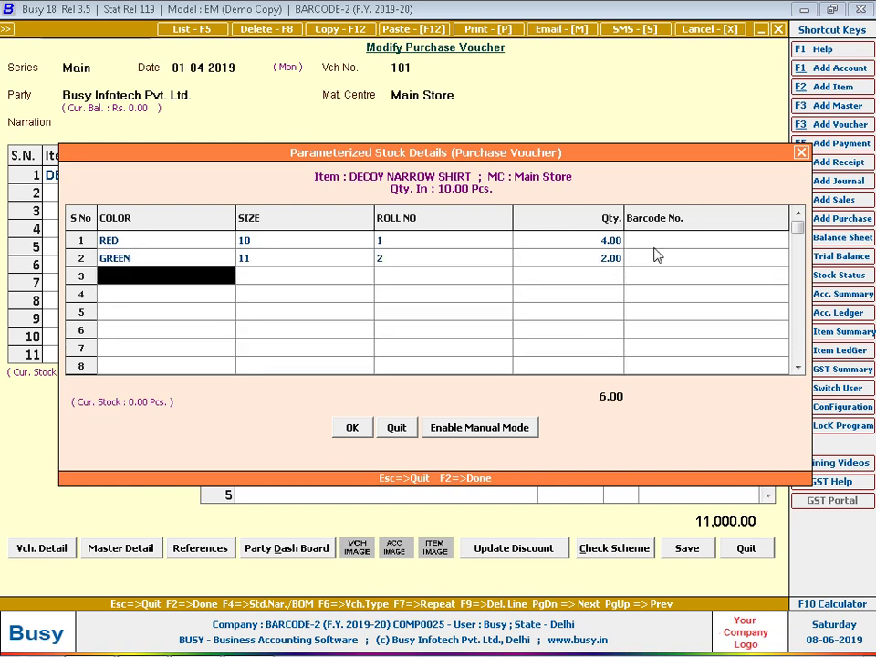
# - Fill the third stock detail row with color WHITE, size 6, roll number 8 and quantity 2
pyautogui.write('w')
pyautogui.press('Return')
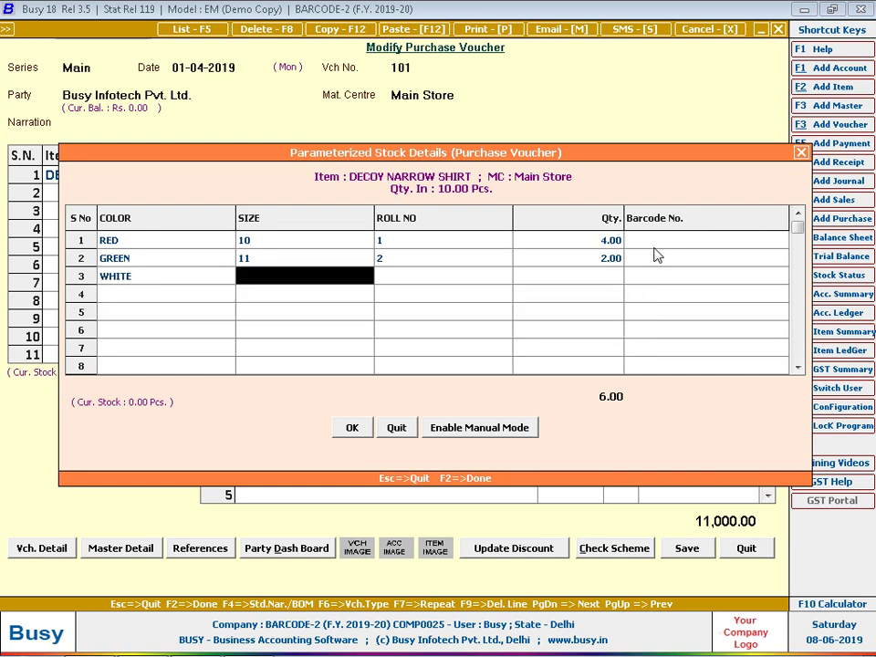
pyautogui.write('6')
pyautogui.press('Return')
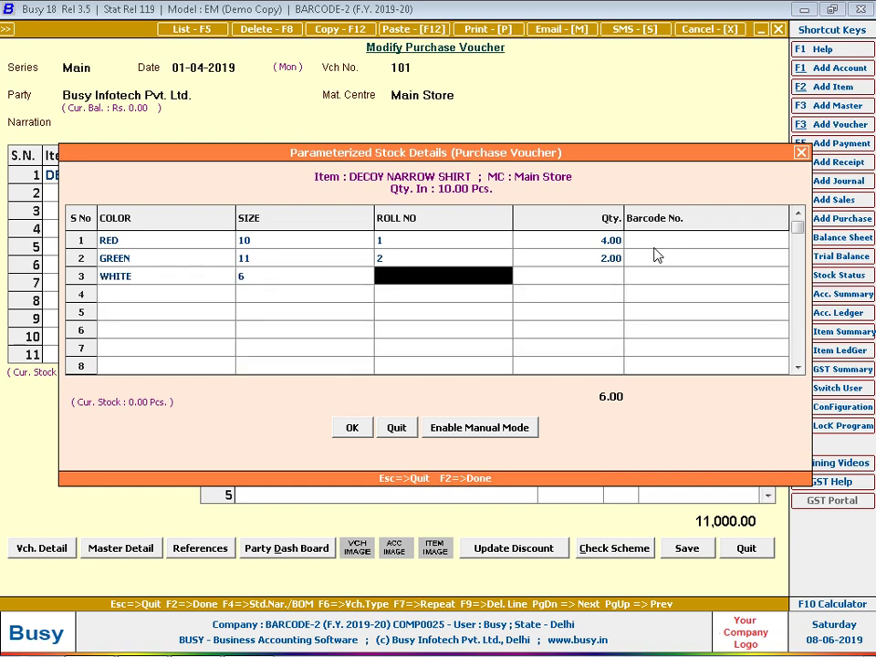
pyautogui.write('8')
pyautogui.press('Return')
pyautogui.write('2')
pyautogui.press('Return')
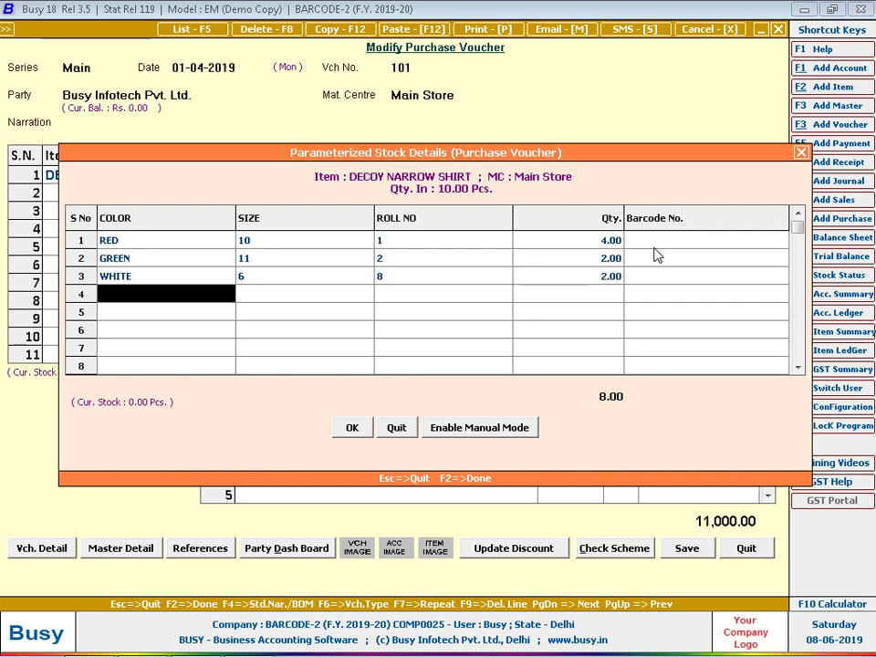
# - Fill the fourth stock detail row with color YELLOW, size 8, roll number 11 and quantity 2
pyautogui.write('y')
pyautogui.press('Return')
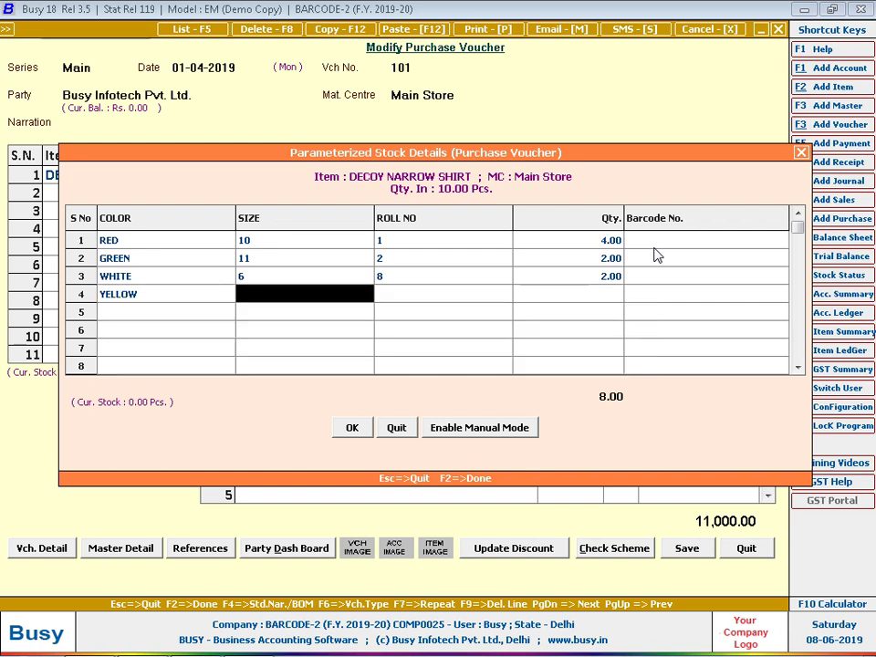
pyautogui.write('8')
pyautogui.press('Return')
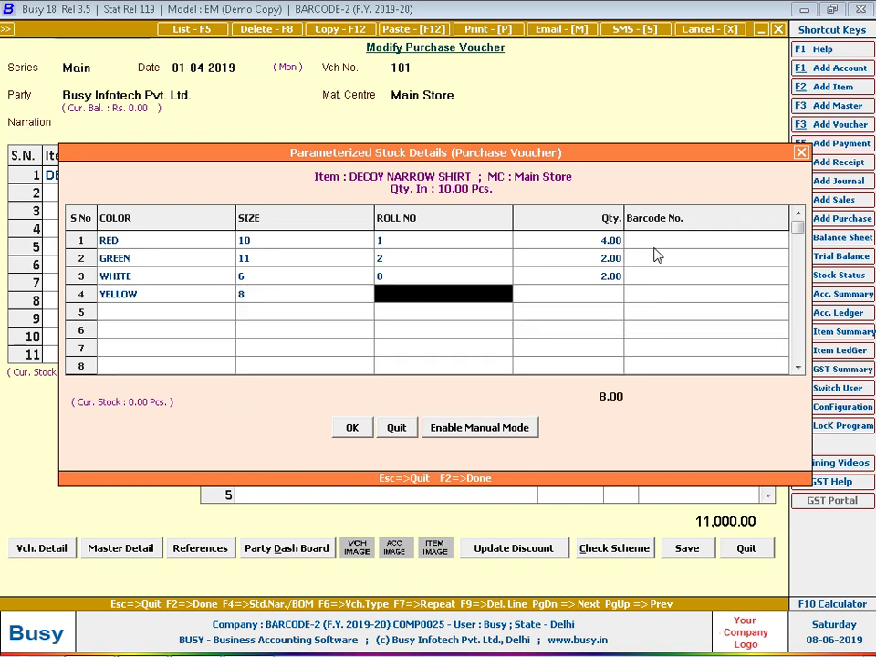
pyautogui.write('11')
pyautogui.press('Return')
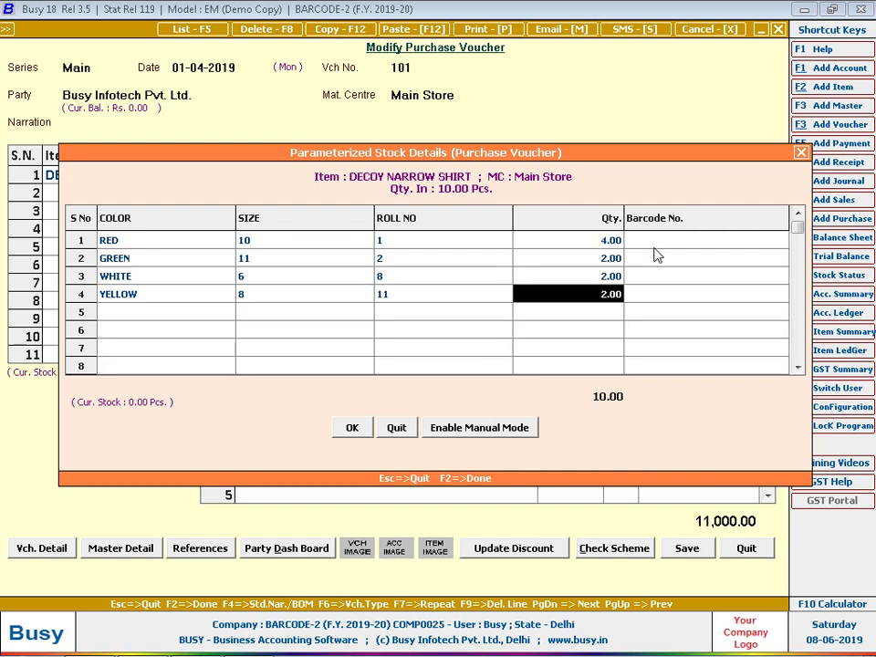
# - Allocate a unique BCN for each quantity and review the barcode numbers of the RED shirt rows
pyautogui.click(356, 427)
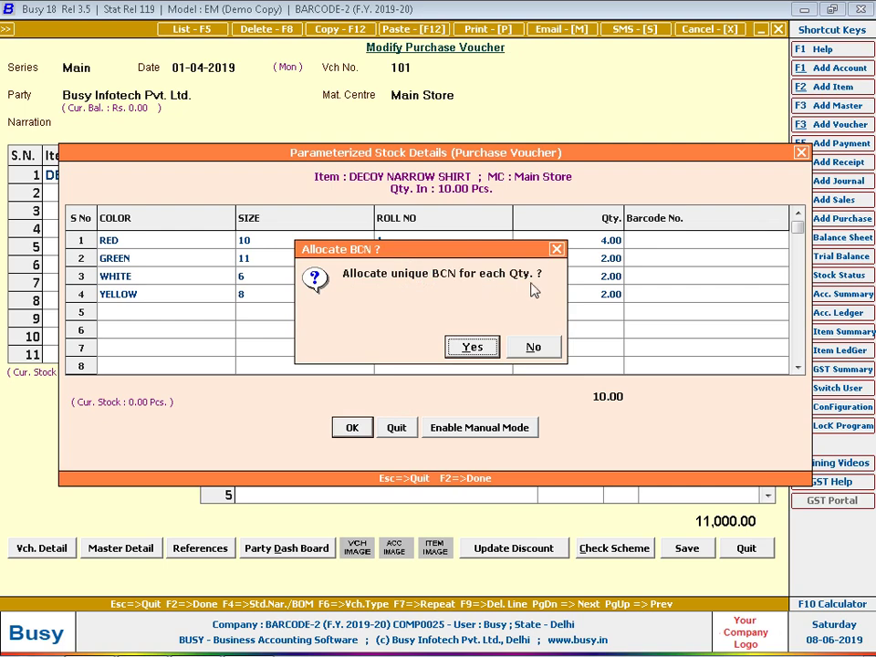
pyautogui.click(471, 345)
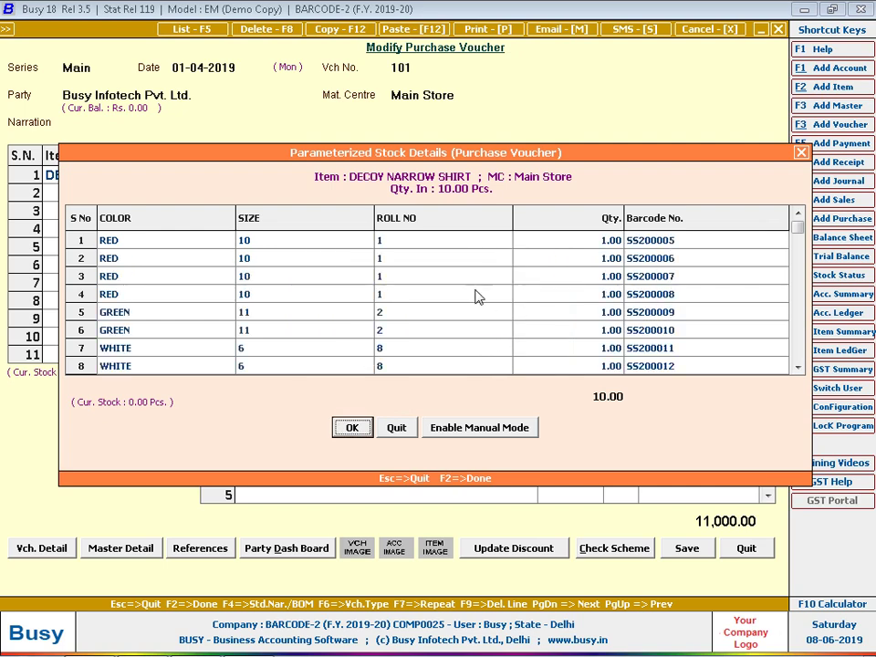
pyautogui.click(317, 240)
pyautogui.click(301, 258)
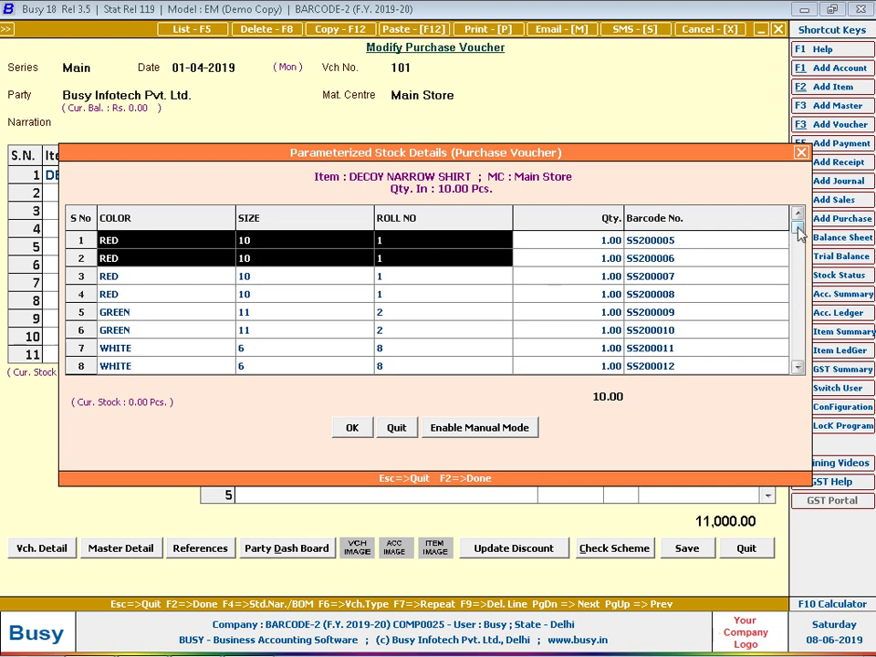
pyautogui.click(641, 258)
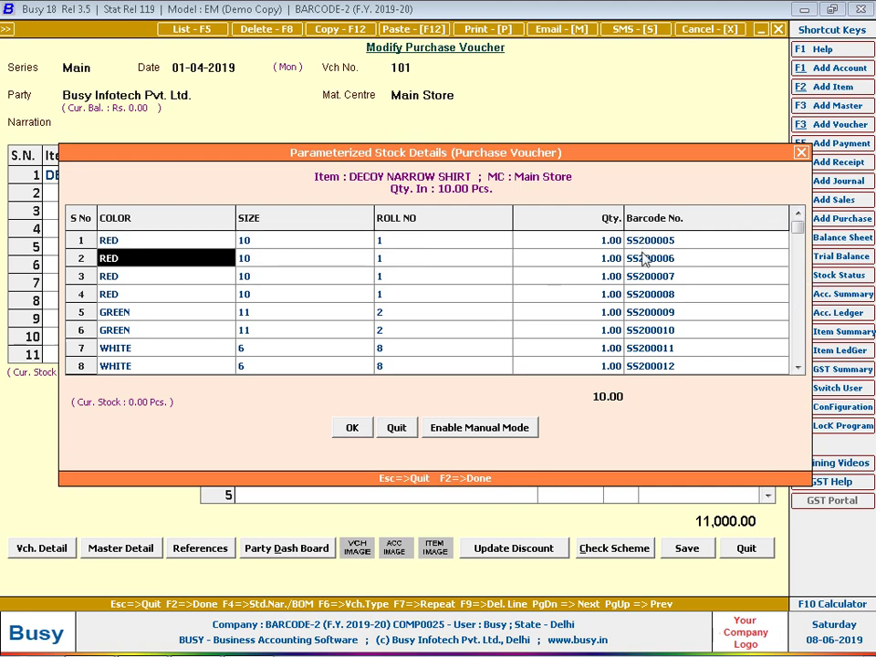
pyautogui.press('Down')
pyautogui.press('Down')
pyautogui.press('Down')
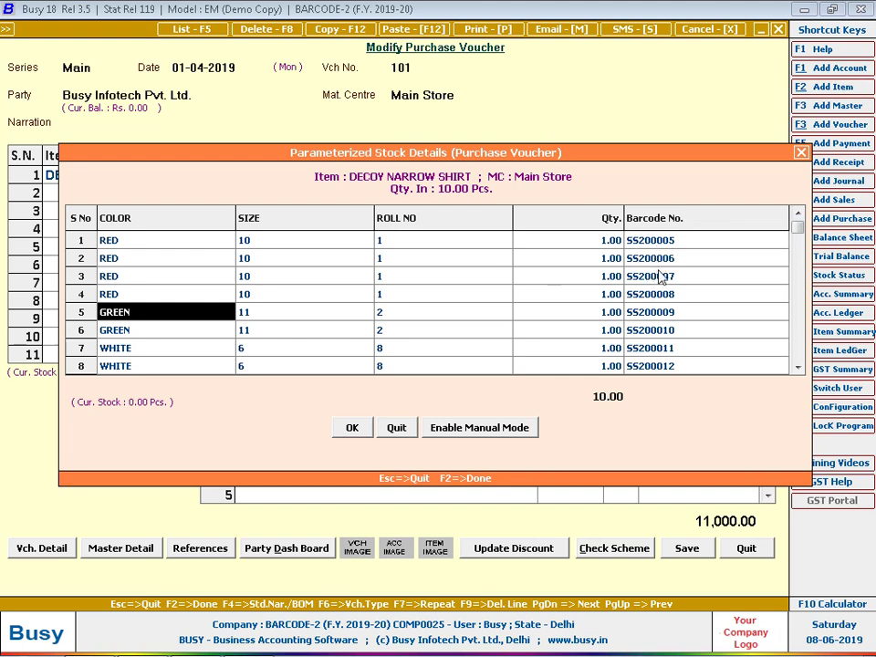
pyautogui.moveTo(144, 294); pyautogui.dragTo(657, 242)
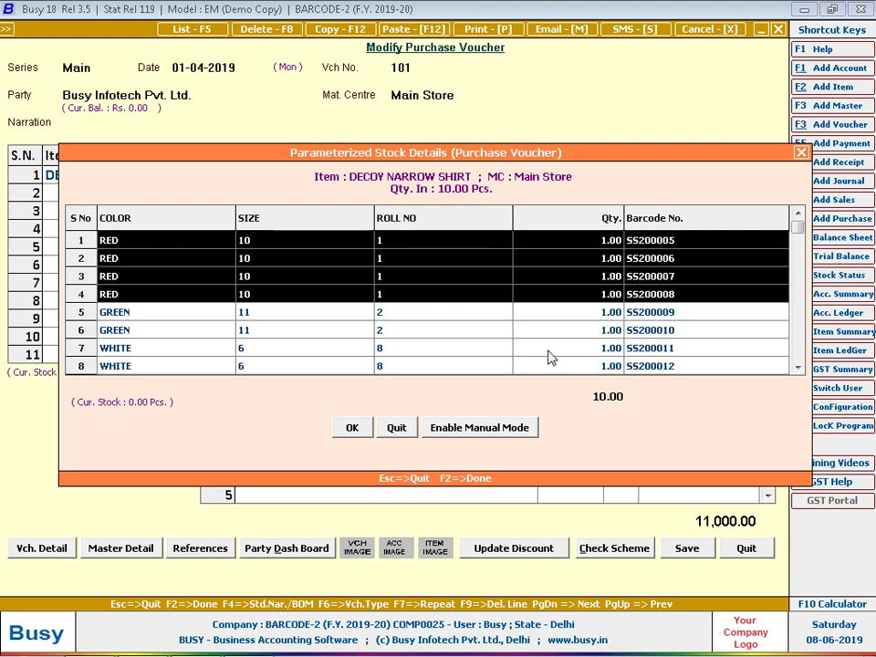
# - Accept the stock details, save the modified purchase voucher with blank transport details and leave voucher modification
pyautogui.click(361, 425)
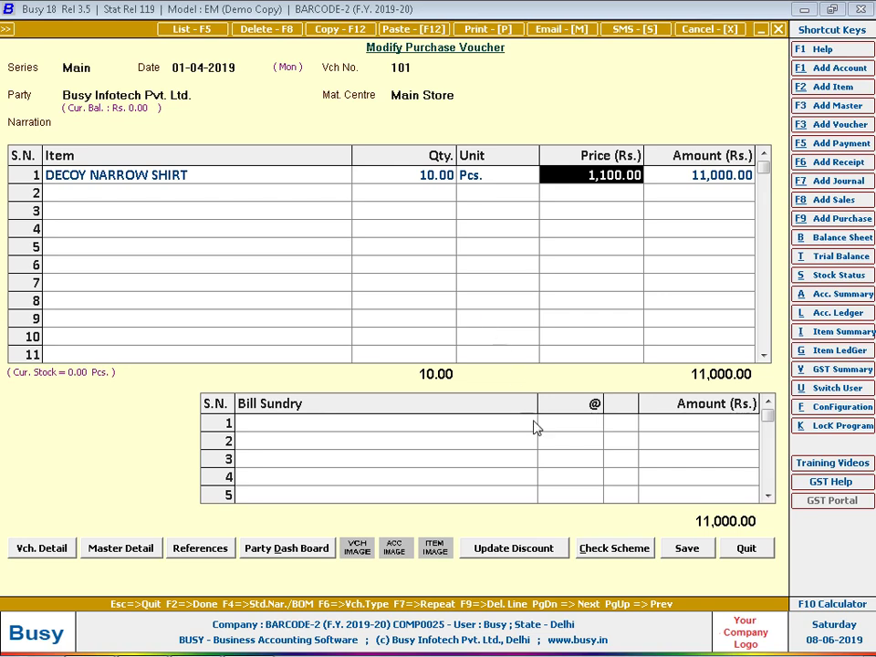
pyautogui.click(689, 551)
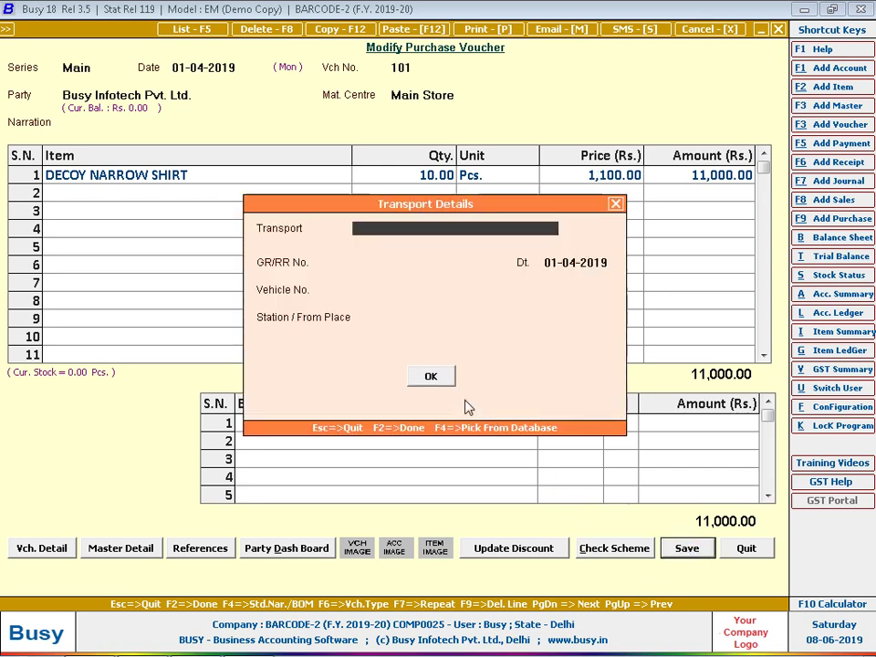
pyautogui.click(427, 376)
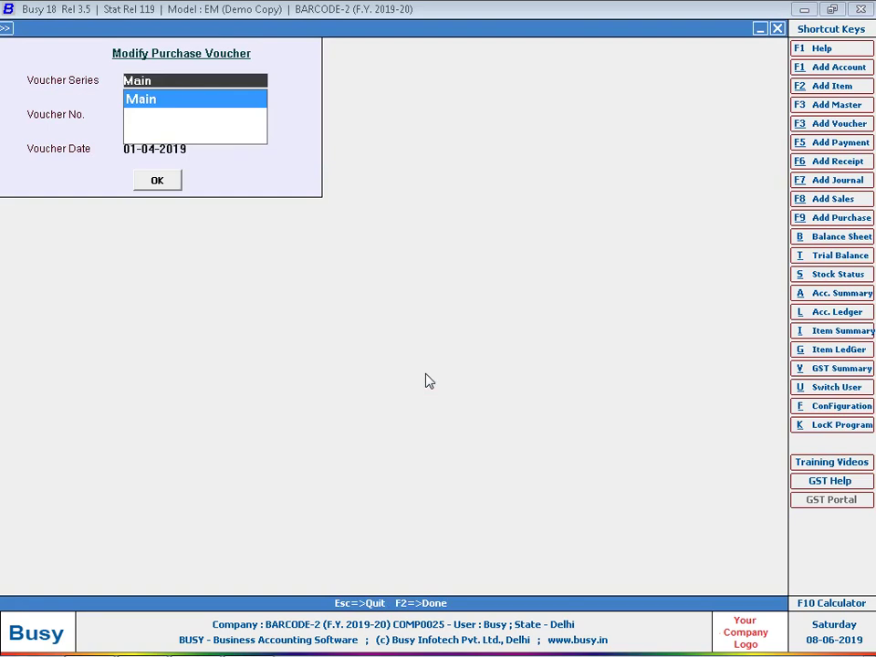
pyautogui.press('Escape')
pyautogui.press('Escape')
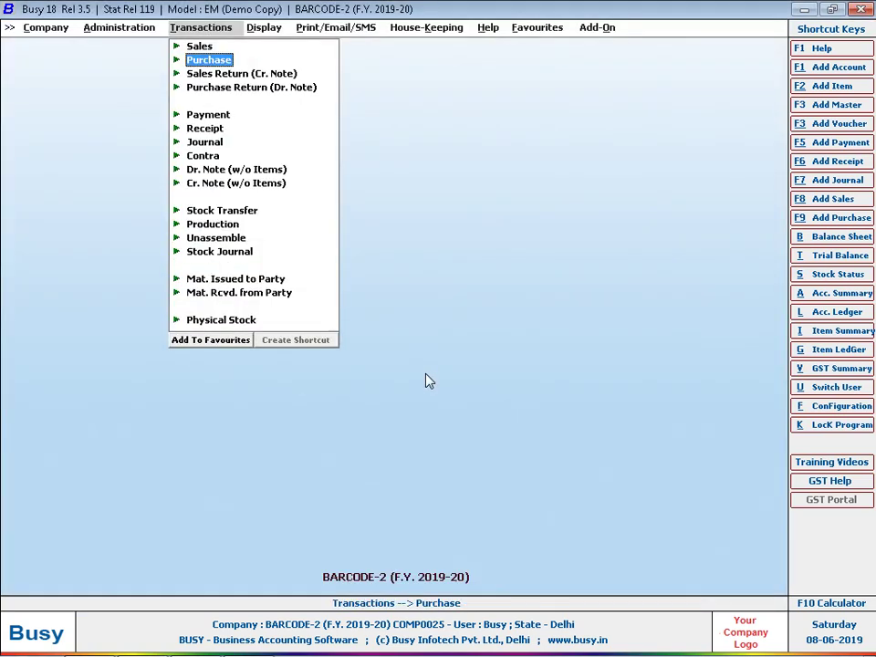
# - Open Item Bar-code Printing, acknowledge the demo mode notice and go to the bar-code label configuration
pyautogui.press('Right')
pyautogui.press('Right')
pyautogui.press('Right')
pyautogui.press('Right')
pyautogui.press('Right')
pyautogui.press('Right')
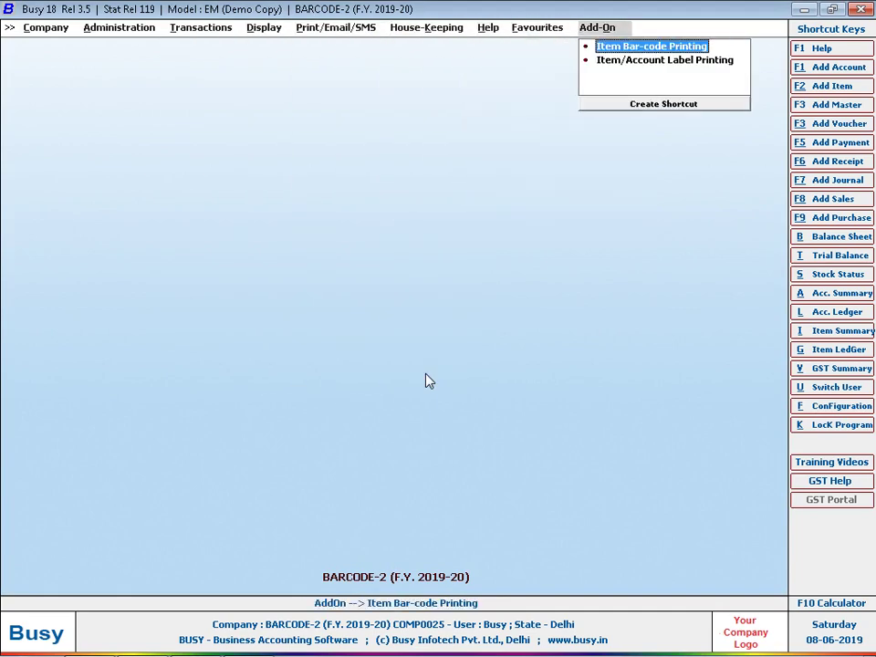
pyautogui.press('Return')
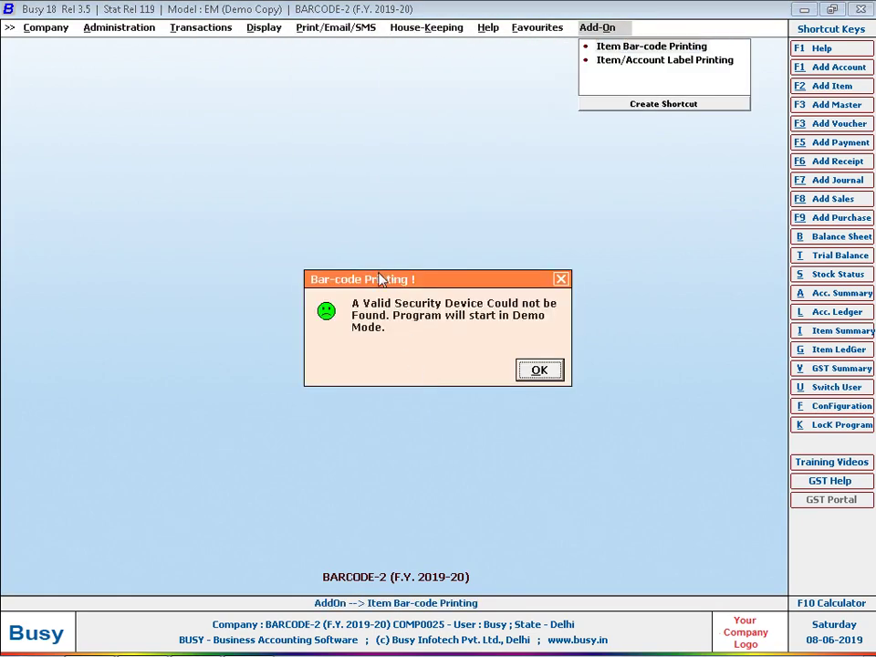
pyautogui.moveTo(340, 282); pyautogui.dragTo(269, 167)
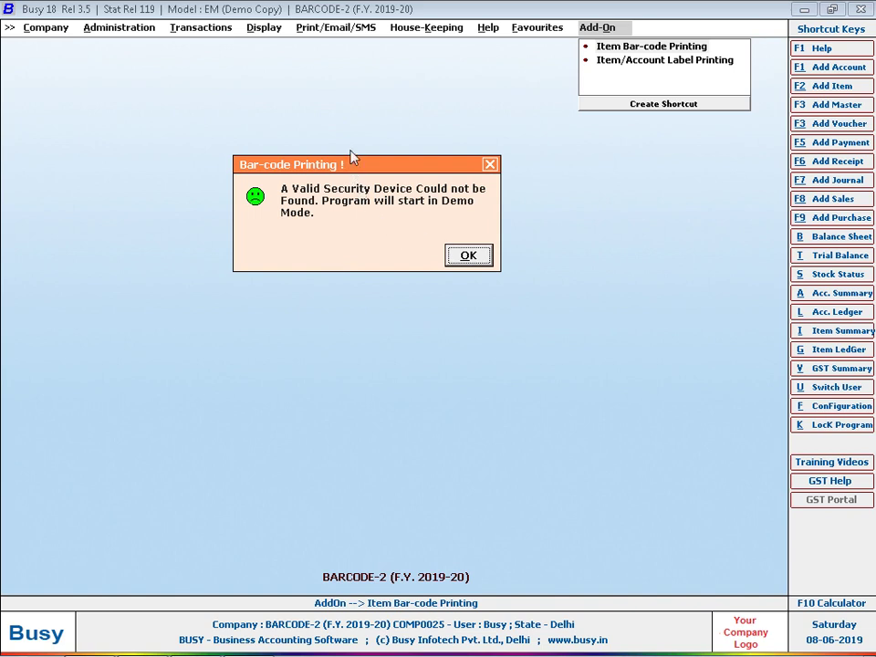
pyautogui.moveTo(351, 167); pyautogui.dragTo(350, 141)
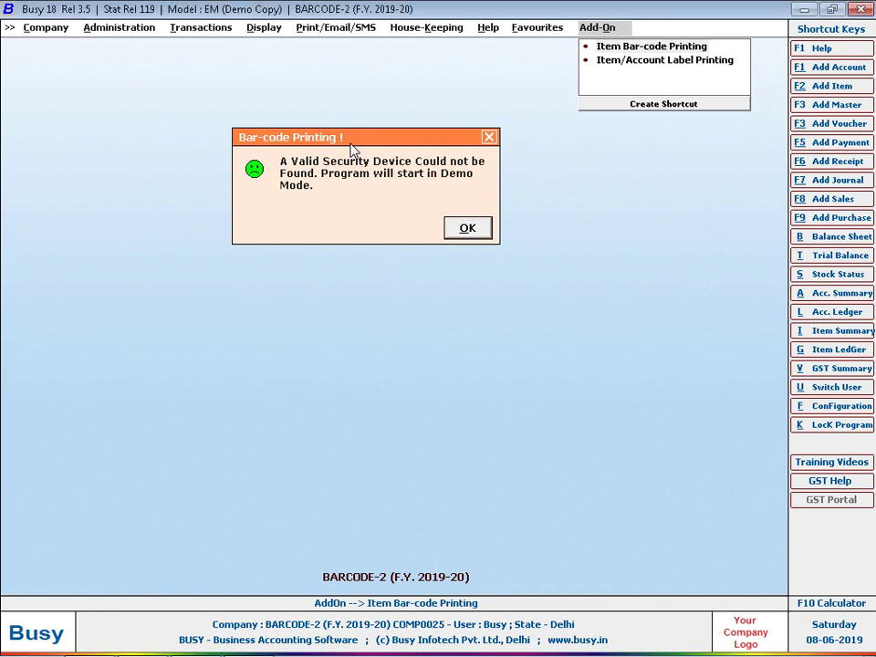
pyautogui.press('Return')
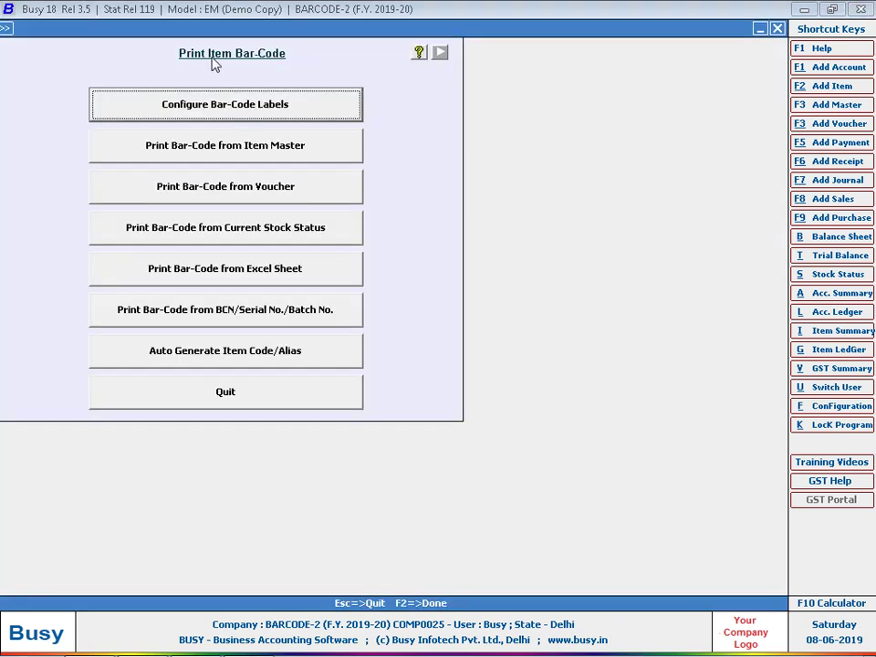
pyautogui.click(215, 117)
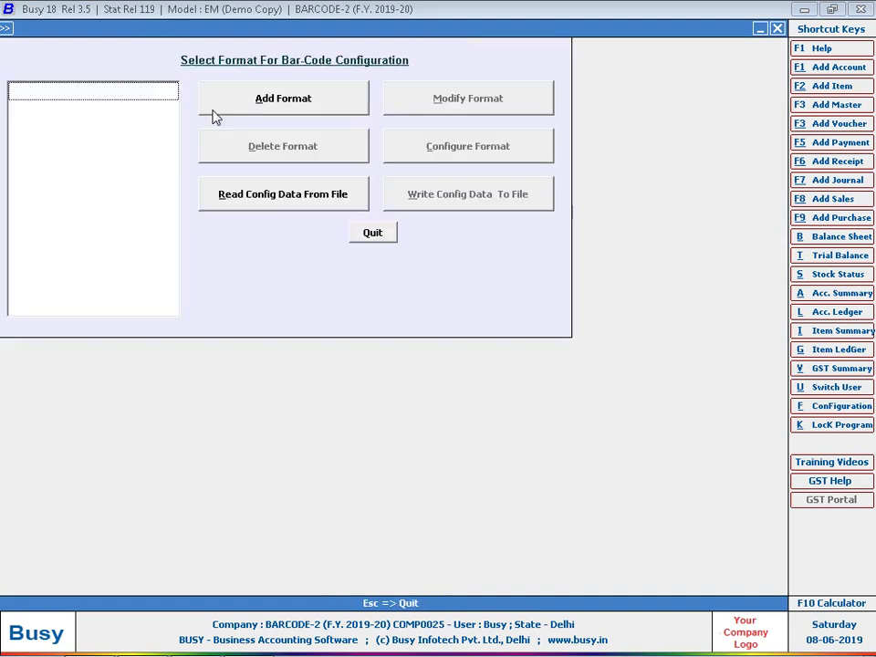
# - Add a bar-code label format named 50X38
pyautogui.click(257, 108)
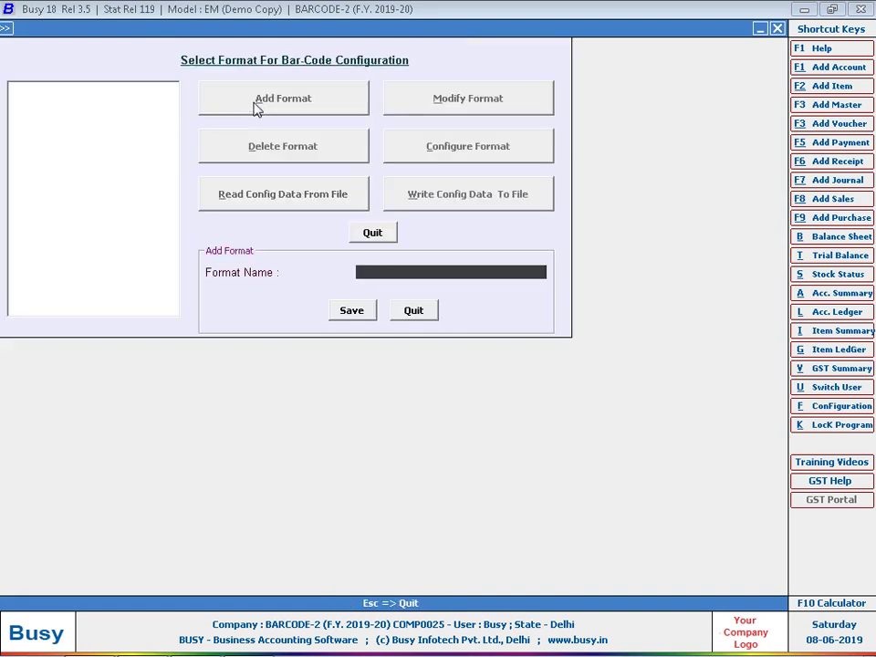
pyautogui.write('50X38')
pyautogui.press('Return')
pyautogui.press('Return')
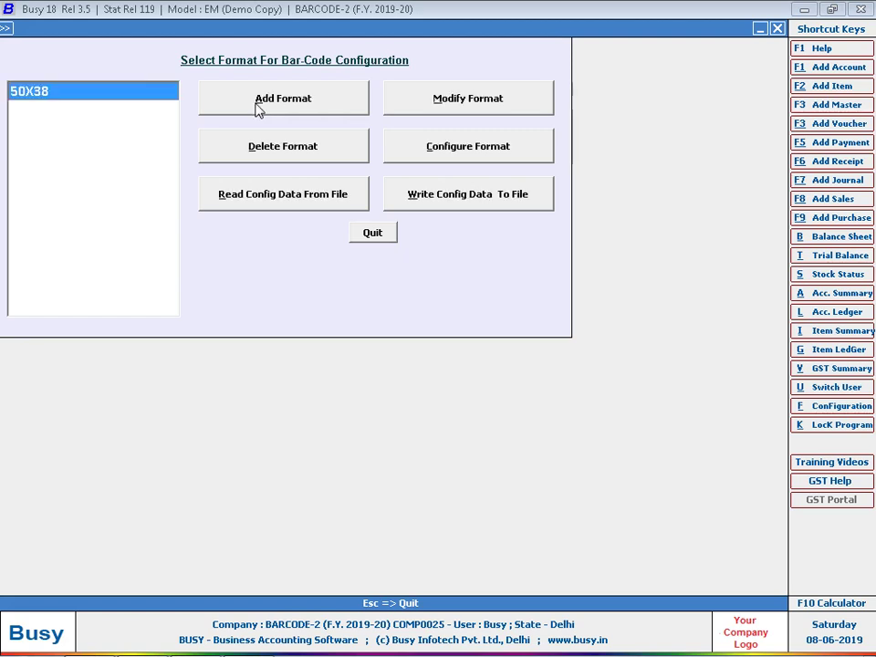
# - Add a second bar-code label format named 32X34
pyautogui.click(258, 109)
pyautogui.write('32Z')
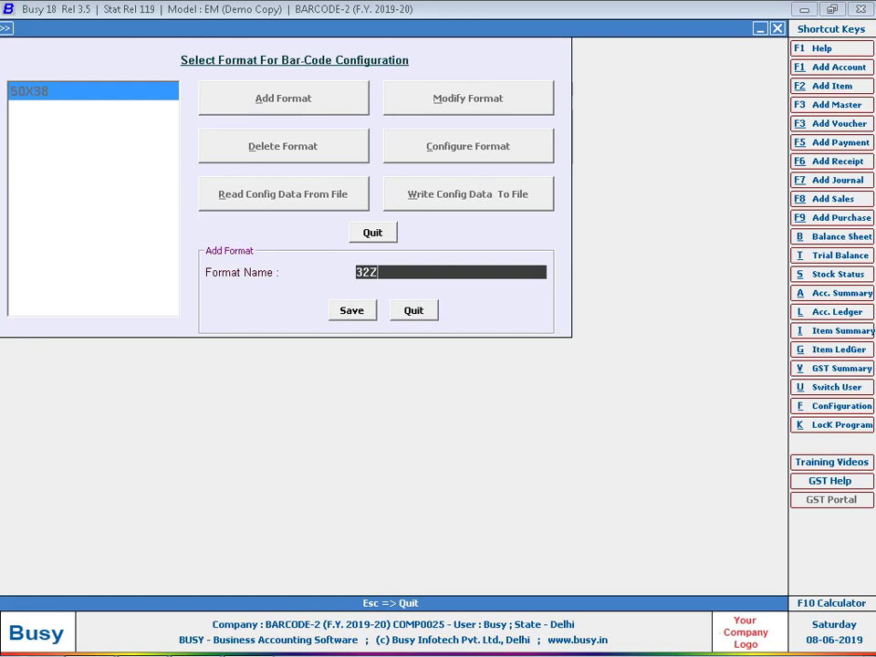
pyautogui.write('X34')
pyautogui.press('Return')
pyautogui.press('Return')
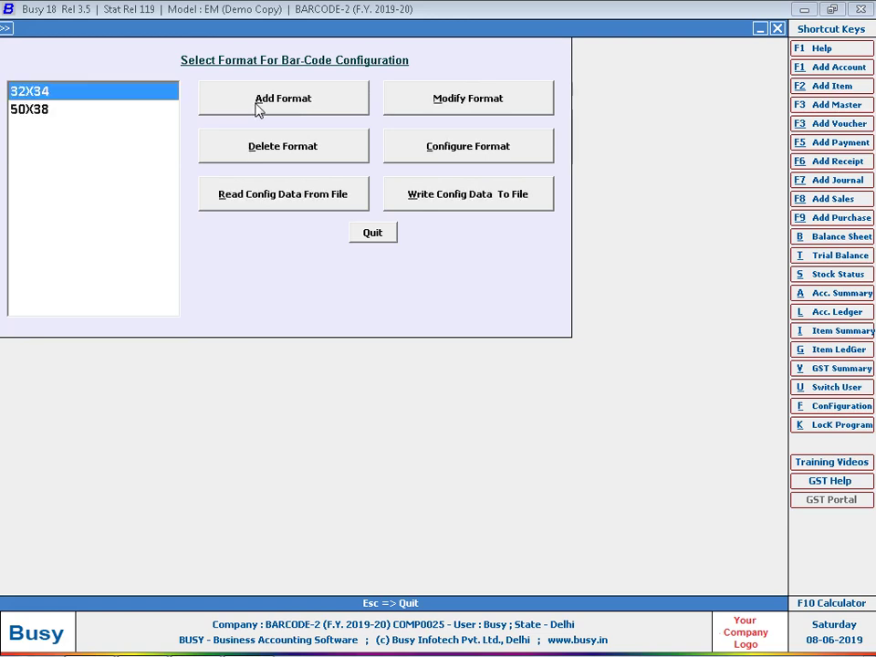
# - Add a third bar-code label format named 30X50
pyautogui.click(258, 109)
pyautogui.write('30')
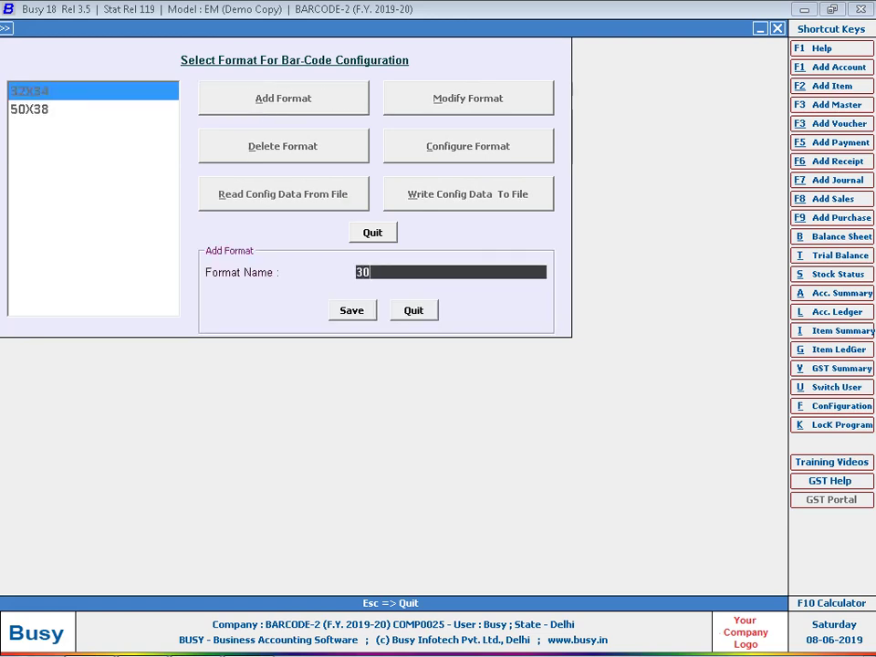
pyautogui.write('X50')
pyautogui.press('Return')
pyautogui.press('Return')
# - Add a bar-code label format named 60X60
pyautogui.click(258, 108)
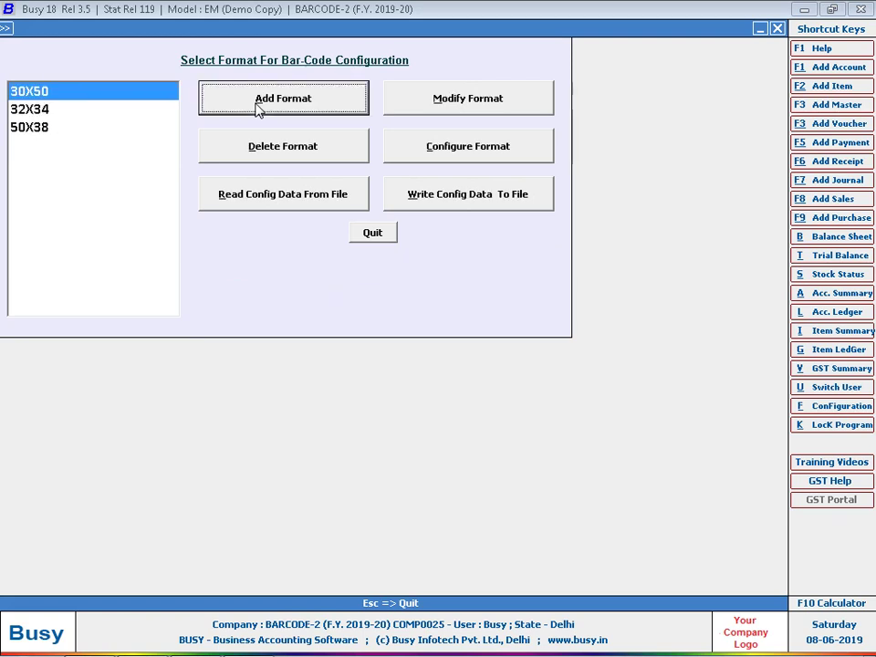
pyautogui.write('60X60')
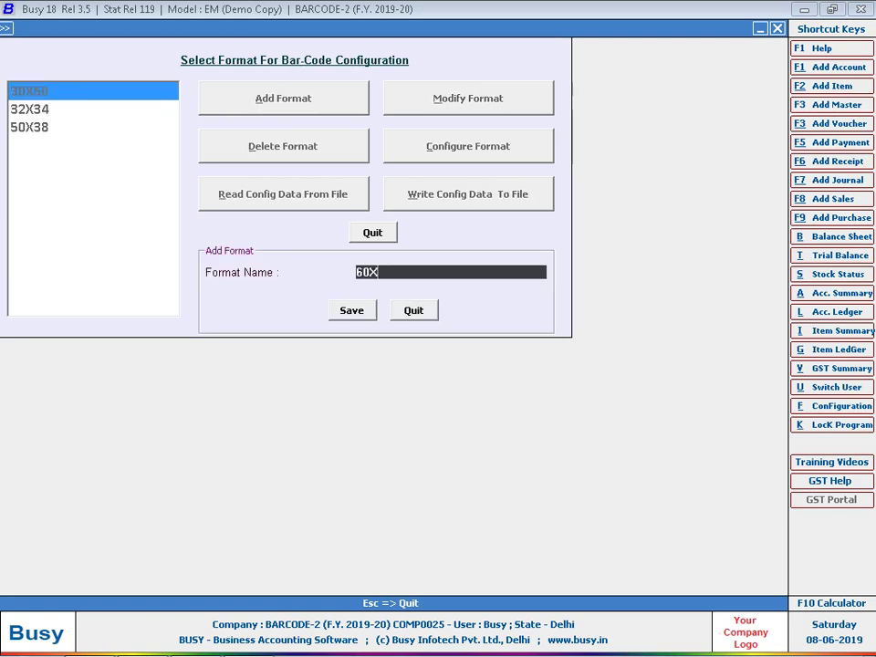
pyautogui.press('Return')
pyautogui.press('Return')
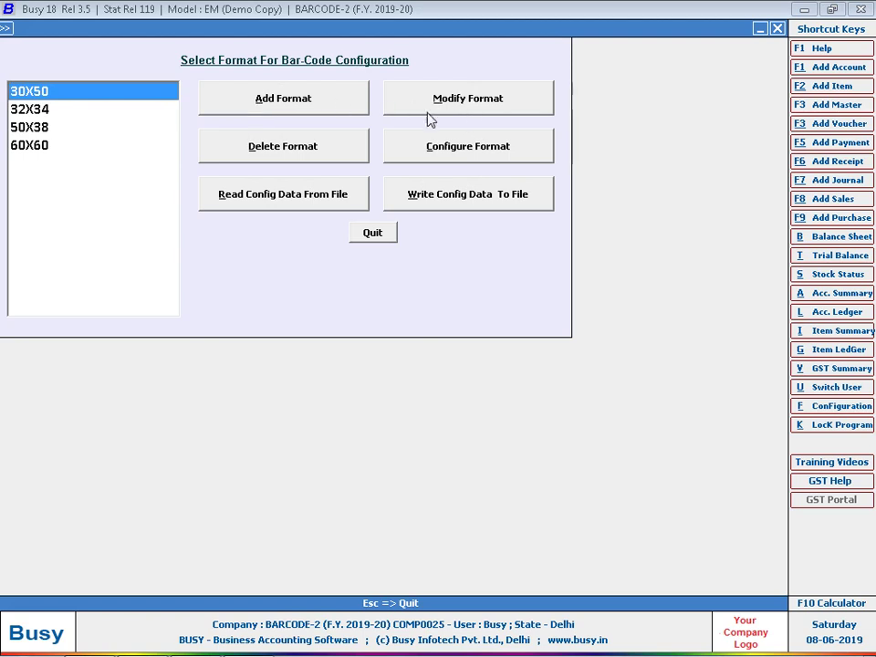
# - Delete the bar-code formats 30X50, 32X34 and 50X38, keeping only 60X60
pyautogui.click(322, 154)
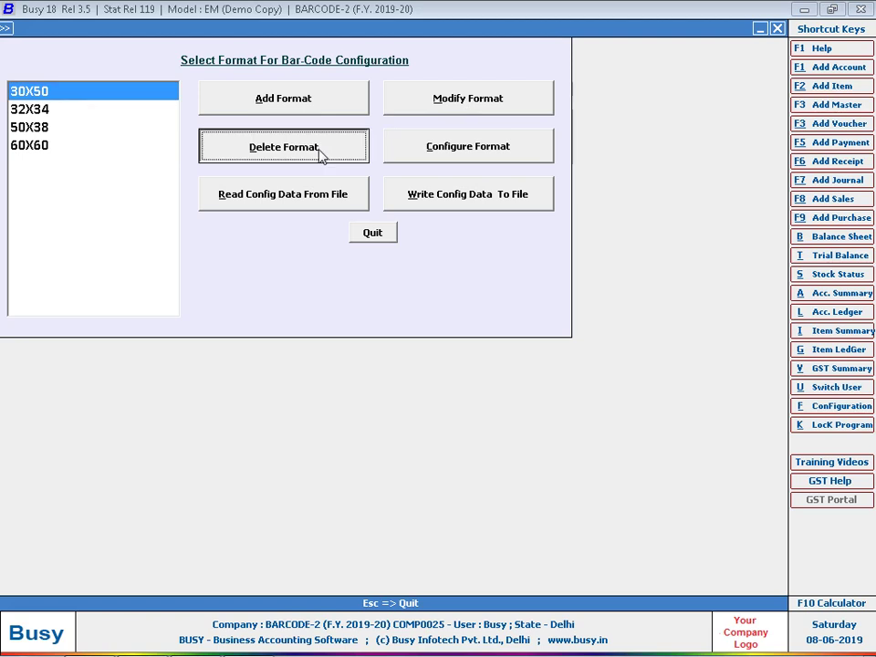
pyautogui.click(476, 374)
pyautogui.click(260, 160)
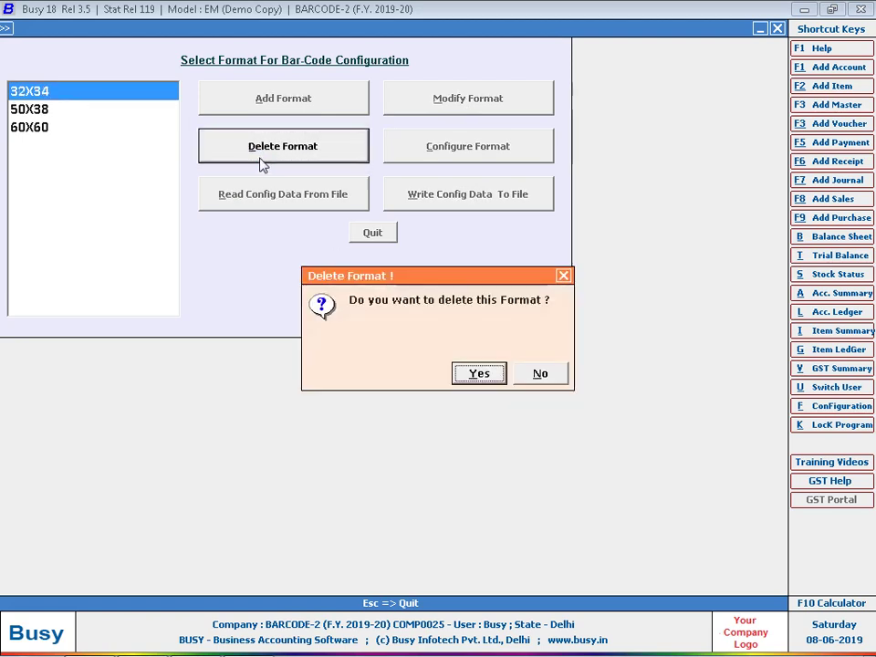
pyautogui.click(461, 369)
pyautogui.click(278, 151)
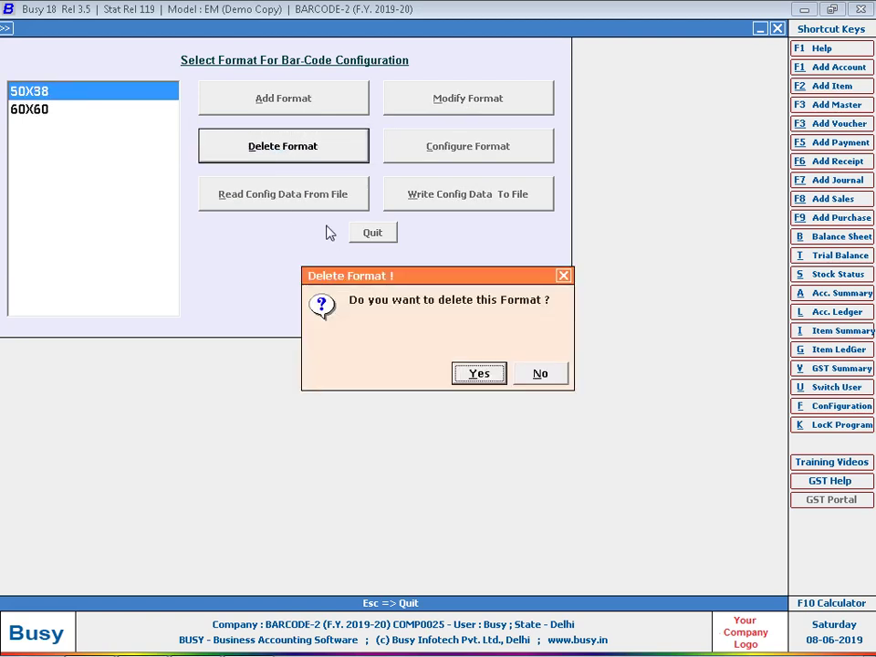
pyautogui.click(481, 373)
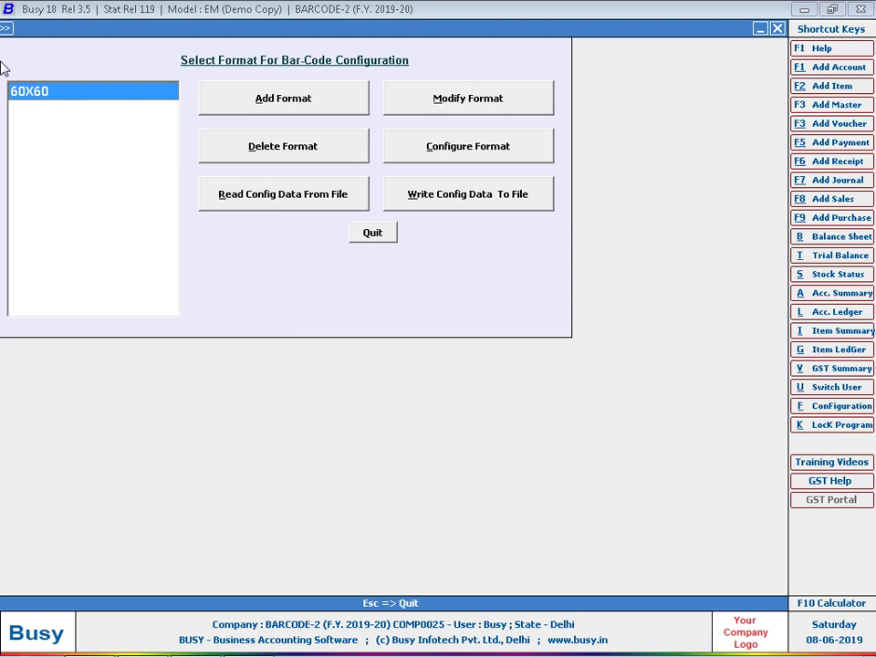
# - Open the sheet configuration of the 60X60 format and show its bar-code type choices
pyautogui.click(449, 159)
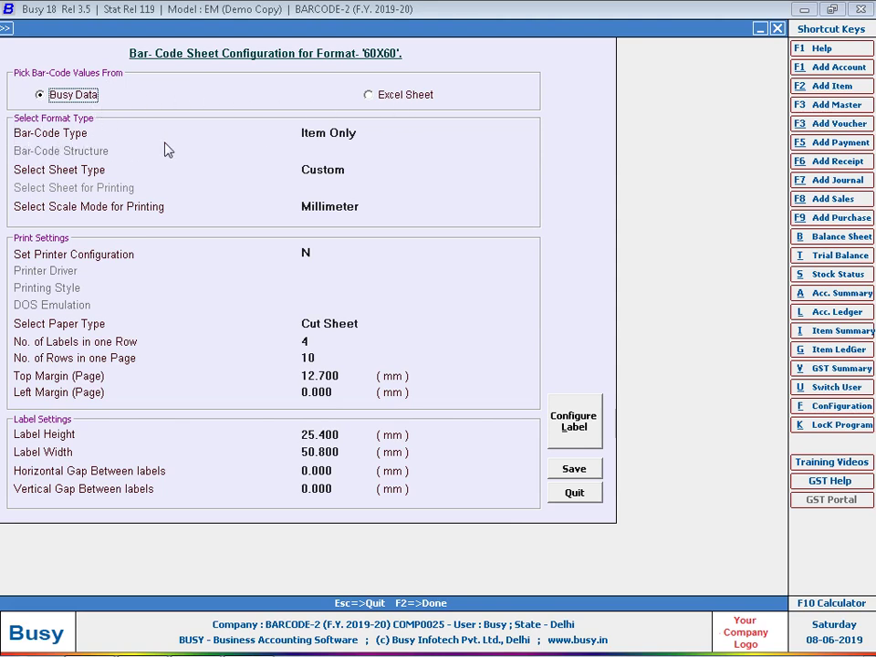
pyautogui.click(351, 133)
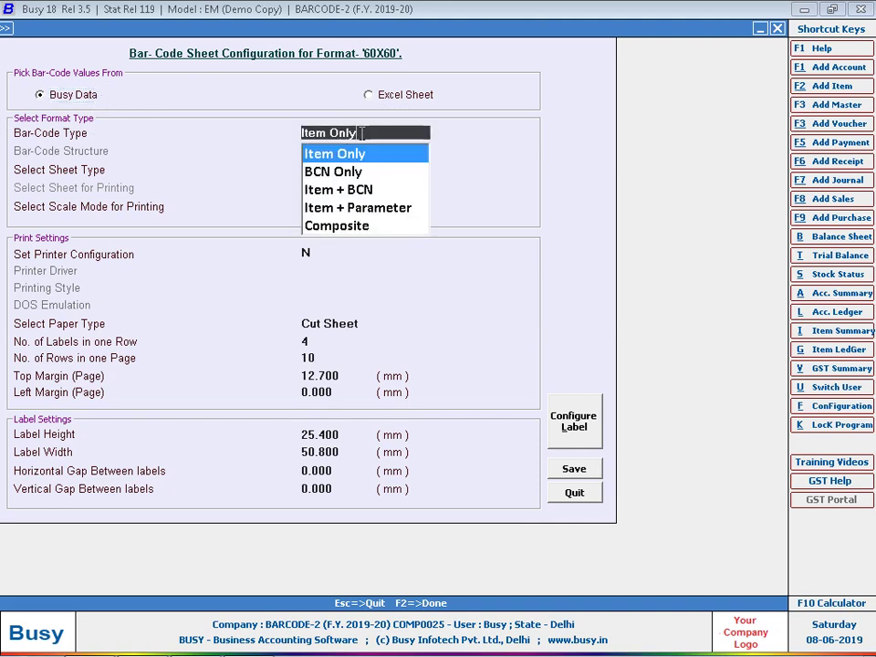
pyautogui.click(4, 35)
pyautogui.click(80, 46)
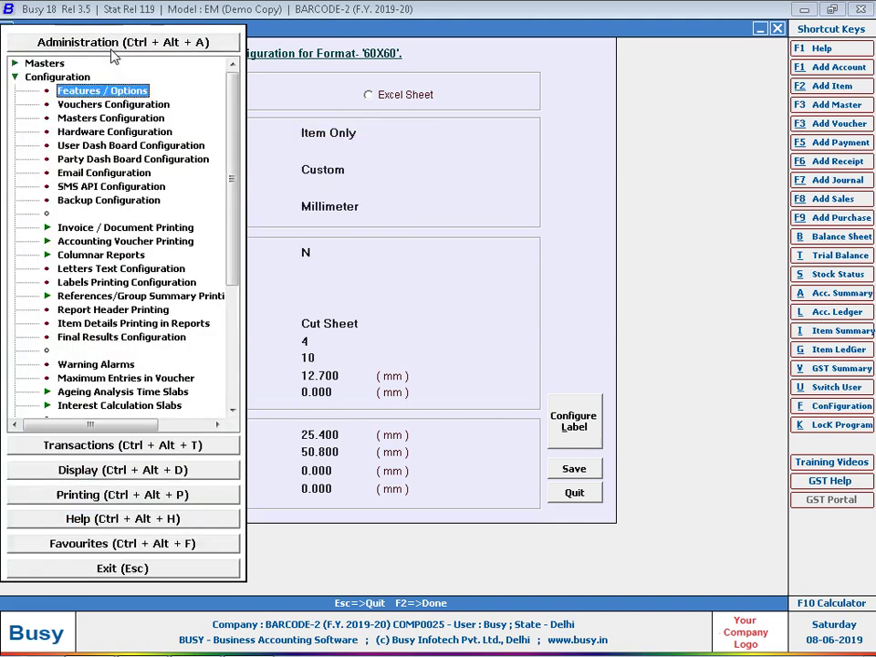
pyautogui.click(100, 119)
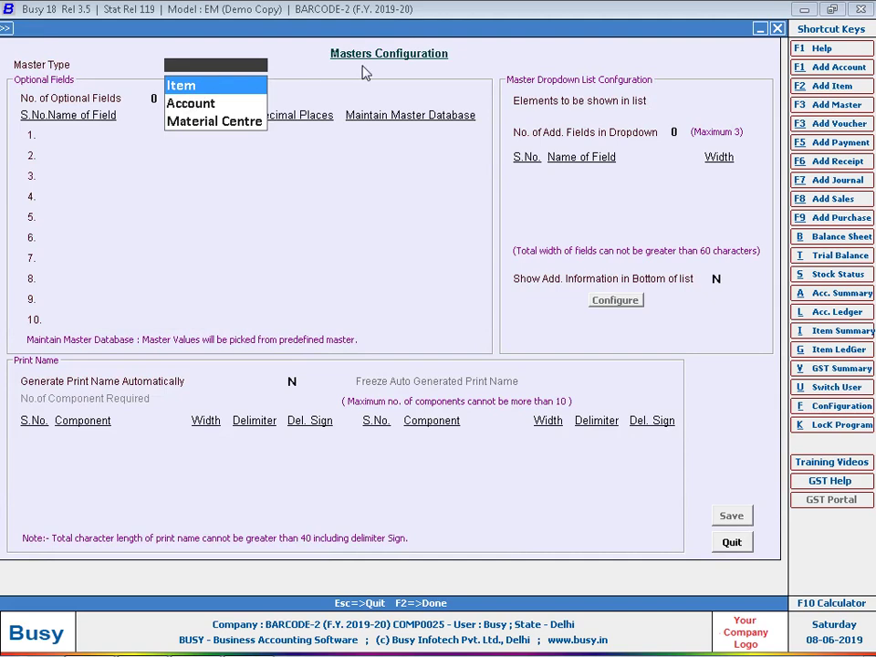
pyautogui.press('Escape')
pyautogui.press('Escape')
pyautogui.press('Escape')
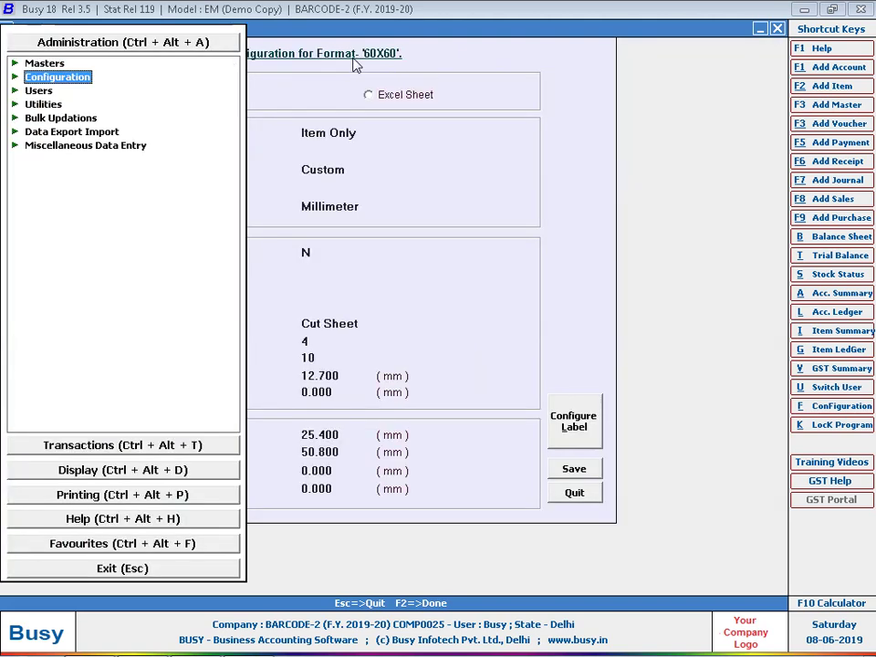
pyautogui.press('Escape')
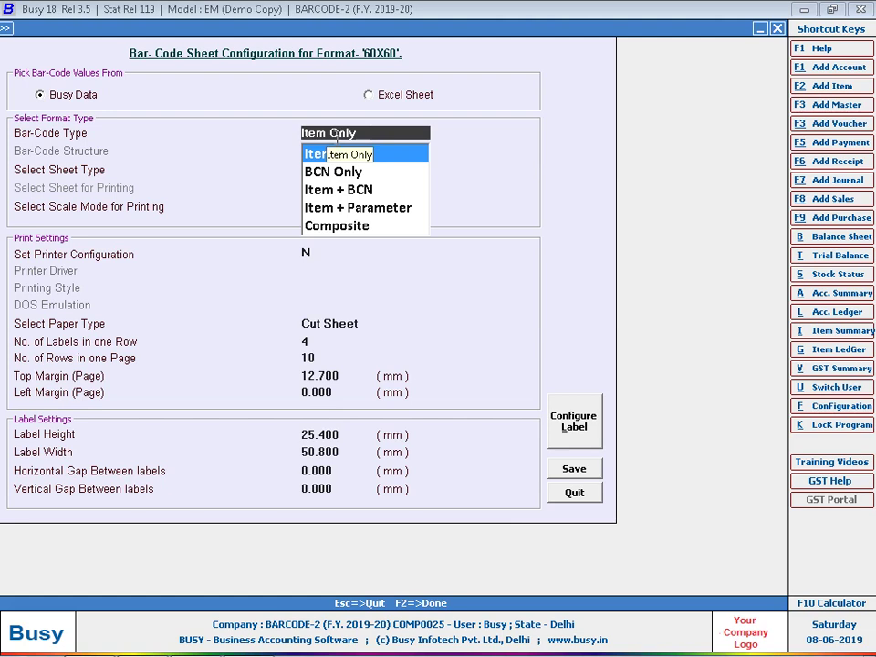
# - Set the 60X60 format's bar-code type to BCN Only and its sheet type to Custom
pyautogui.click(335, 182)
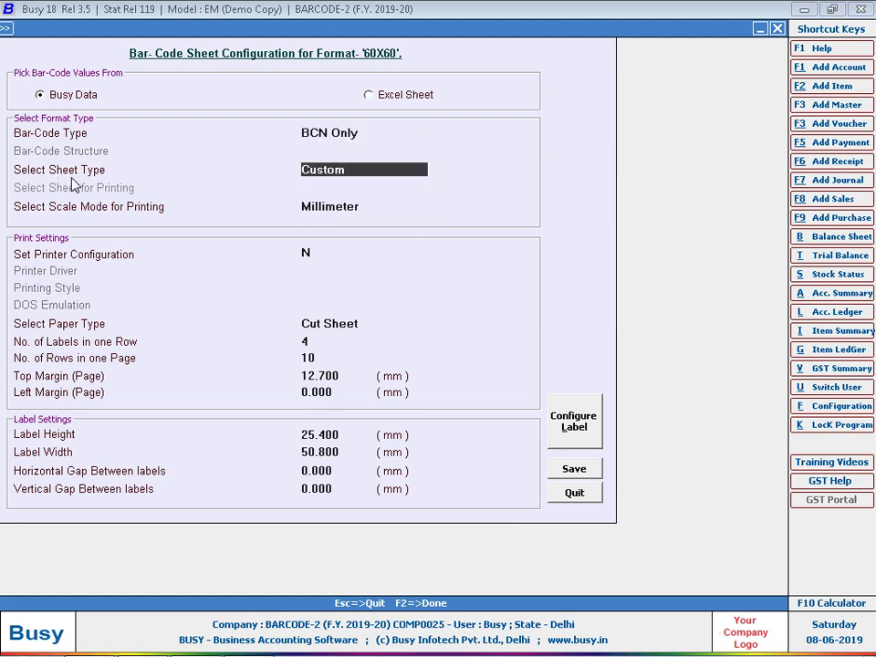
pyautogui.press('Return')
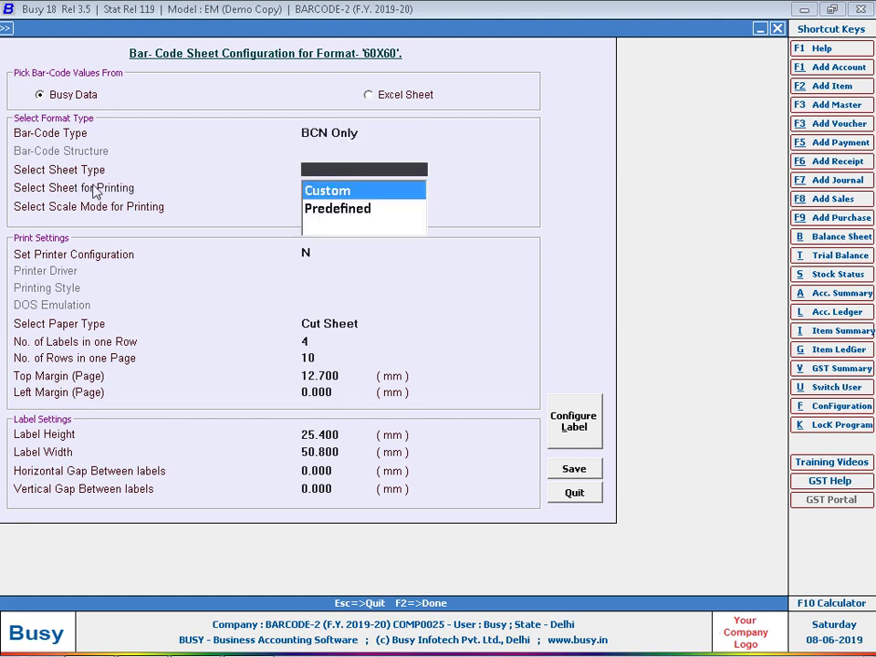
pyautogui.click(342, 187)
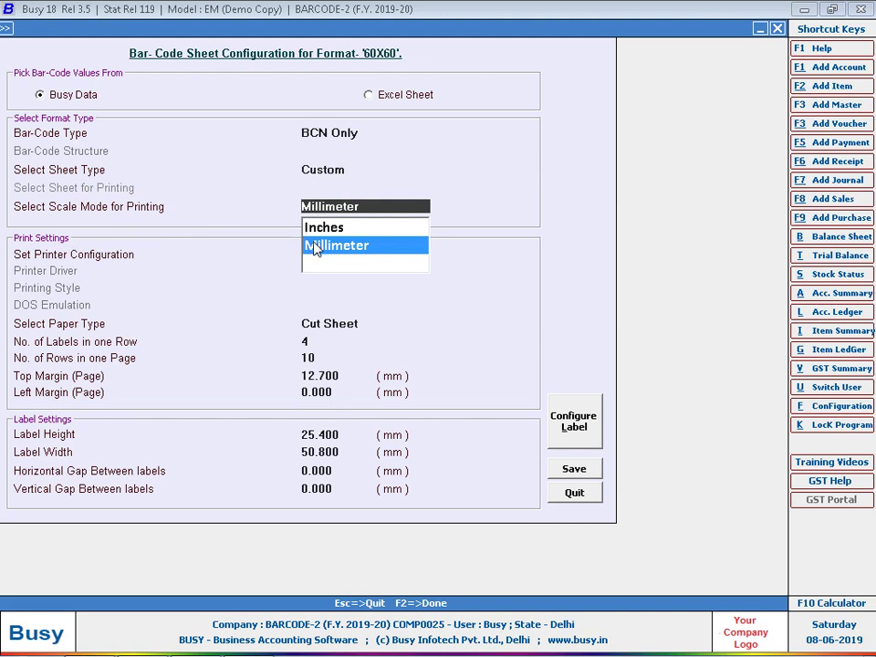
# - Switch to the Chrome browser and search Google in a new tab for barcode roll labels sizes
pyautogui.click(101, 643)
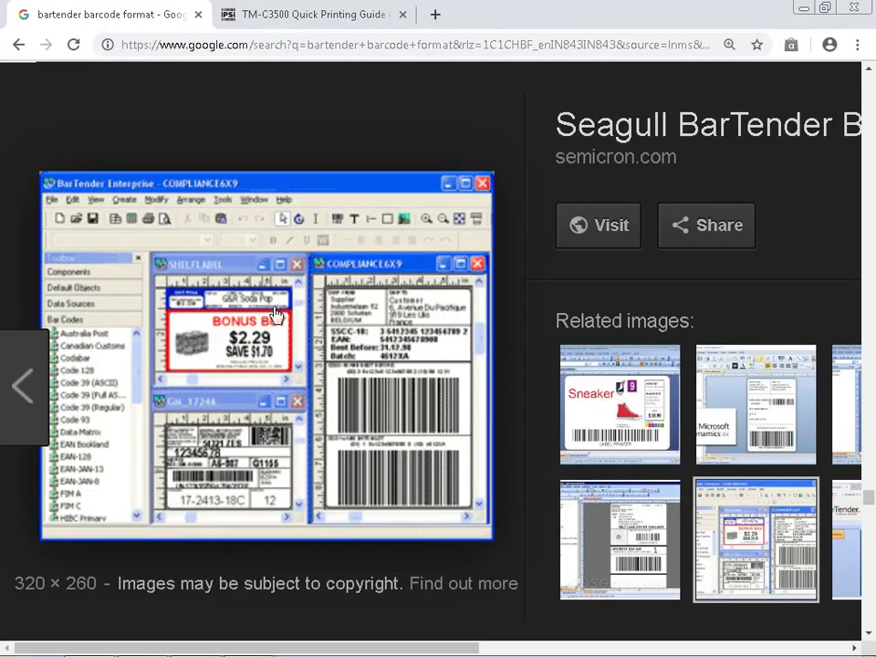
pyautogui.click(435, 13)
pyautogui.write('B')
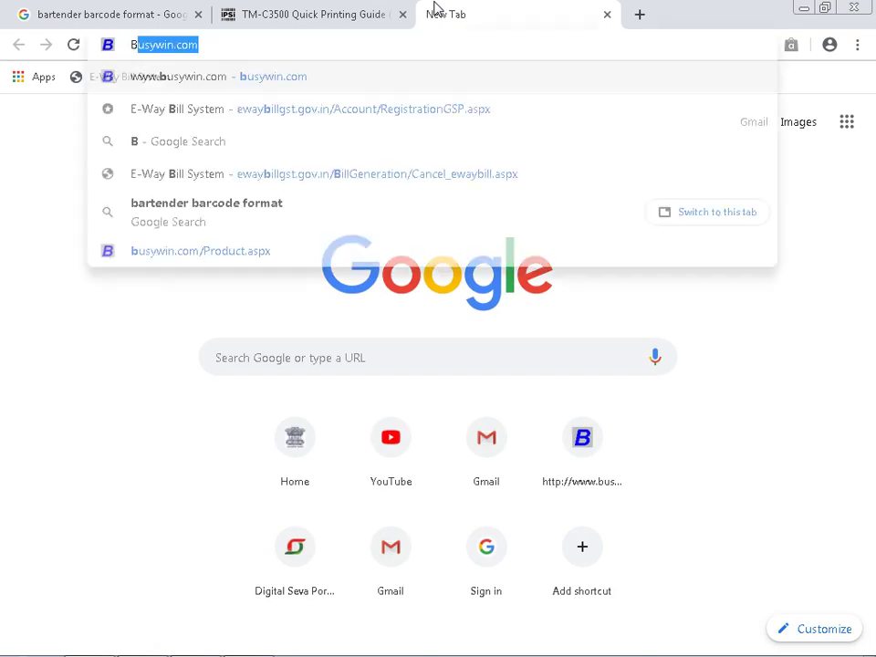
pyautogui.write('ARCODE ROLL')
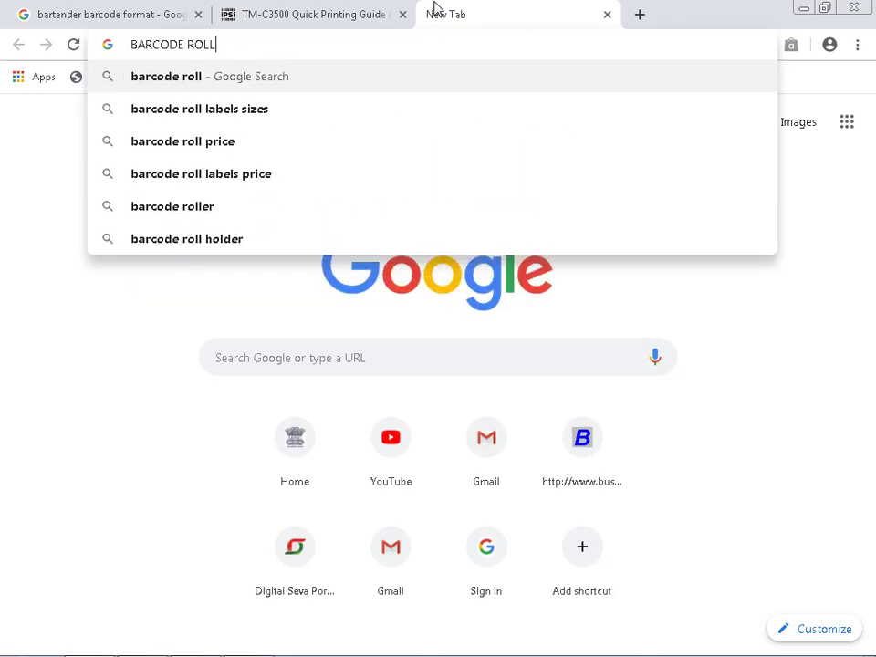
pyautogui.press('Down')
pyautogui.press('Return')
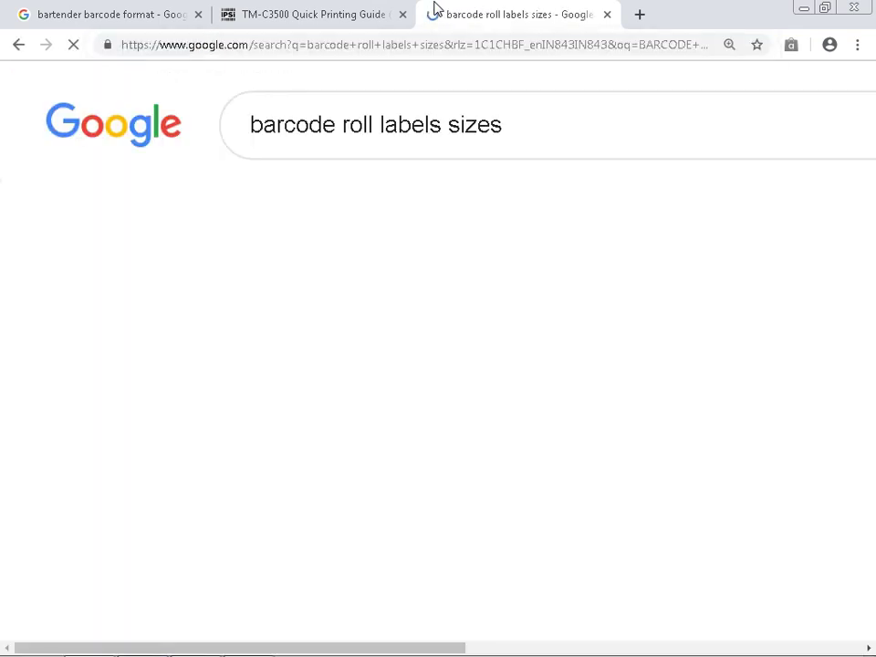
# - Open the Vardhaman barcode label roll offer from the shopping results and examine its label size and label layout
pyautogui.hotkey('ctrl', '-')
pyautogui.hotkey('ctrl', '-')
pyautogui.hotkey('ctrl', '-')
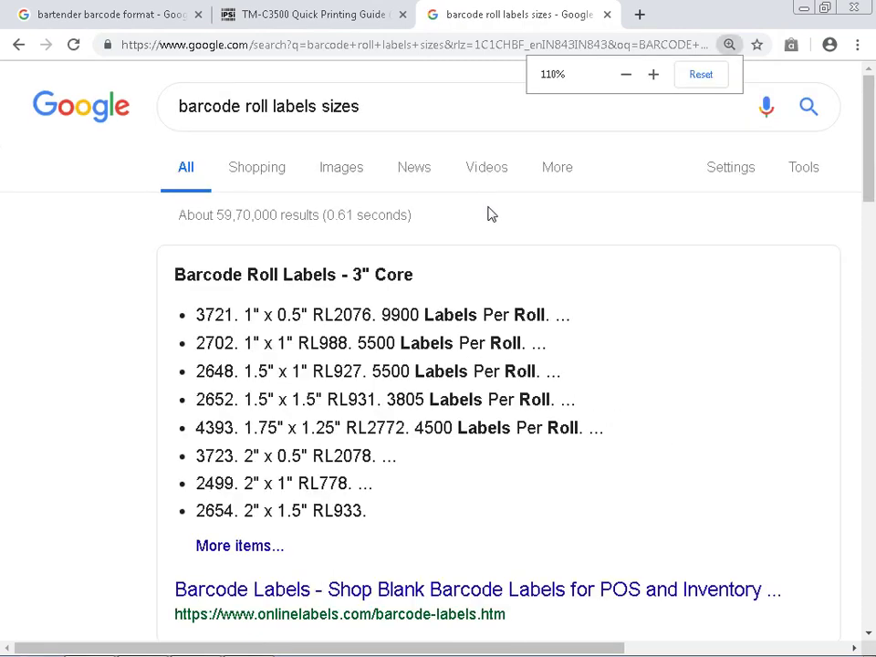
pyautogui.hotkey('ctrl', '-')
pyautogui.hotkey('ctrl', '-')
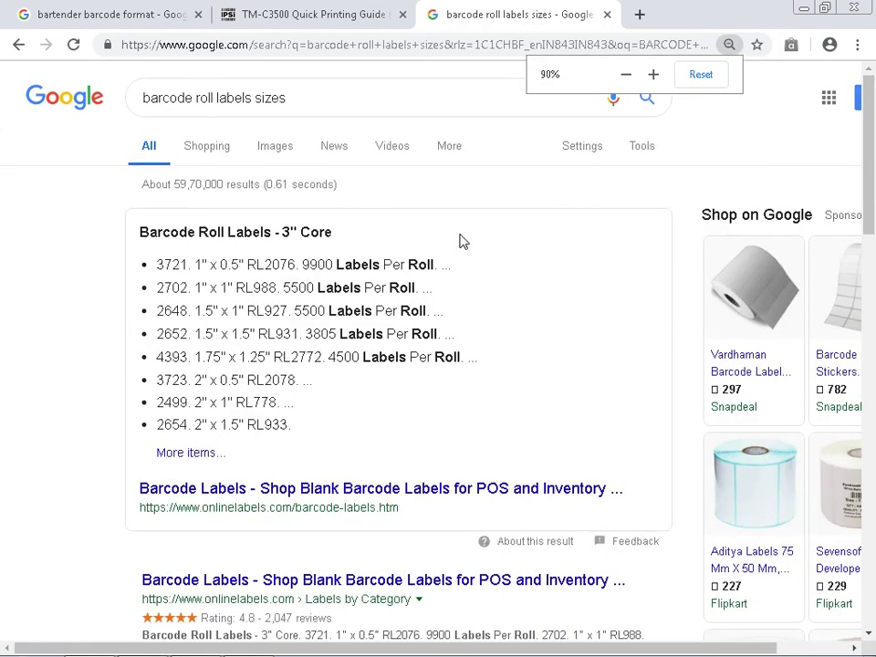
pyautogui.click(680, 311)
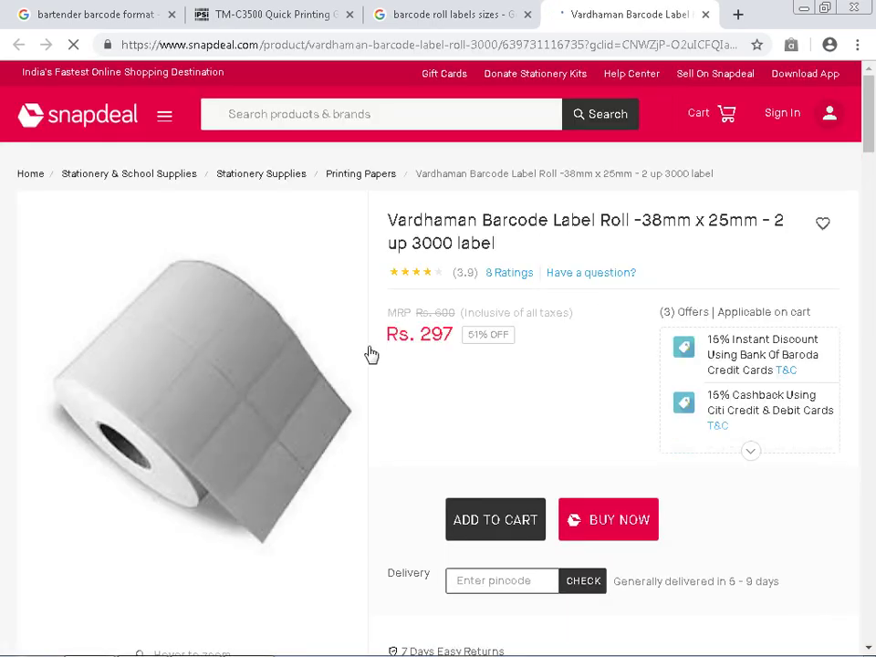
pyautogui.scroll(-3, 338, 360)
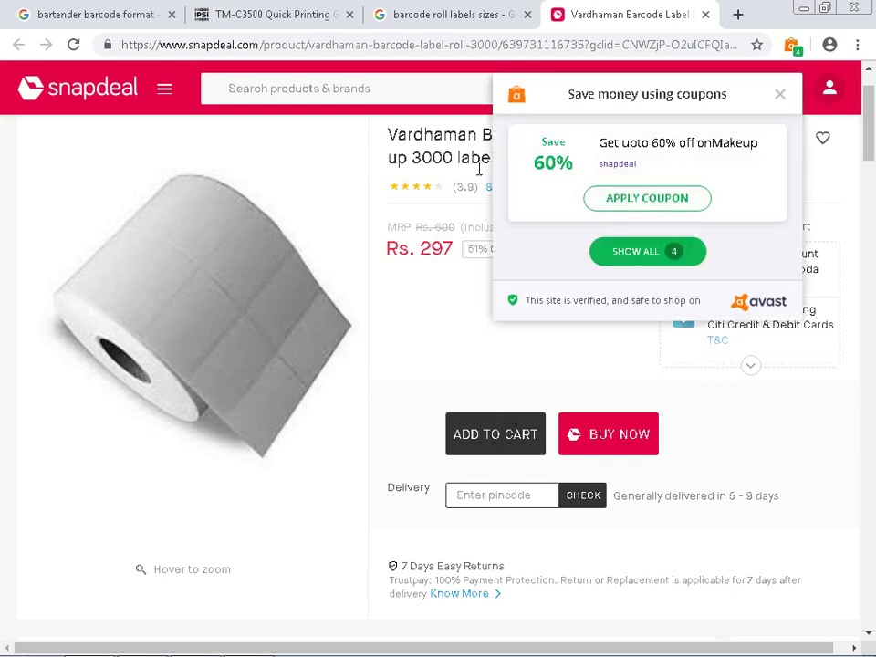
# - Dismiss the coupon offer, return to Busy, set the 60X60 format's scale mode to Millimeter and enable its printer configuration
pyautogui.click(780, 94)
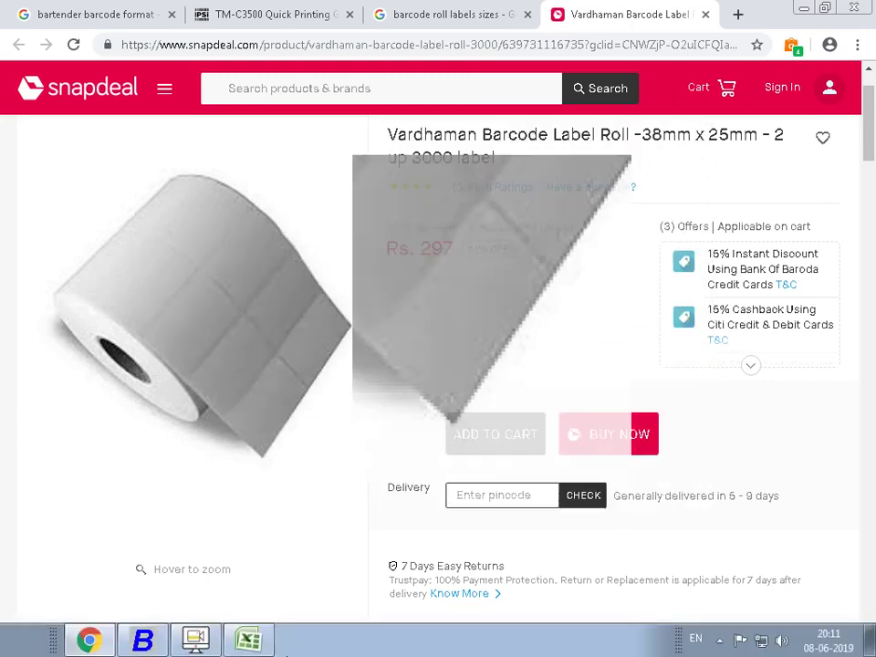
pyautogui.click(196, 641)
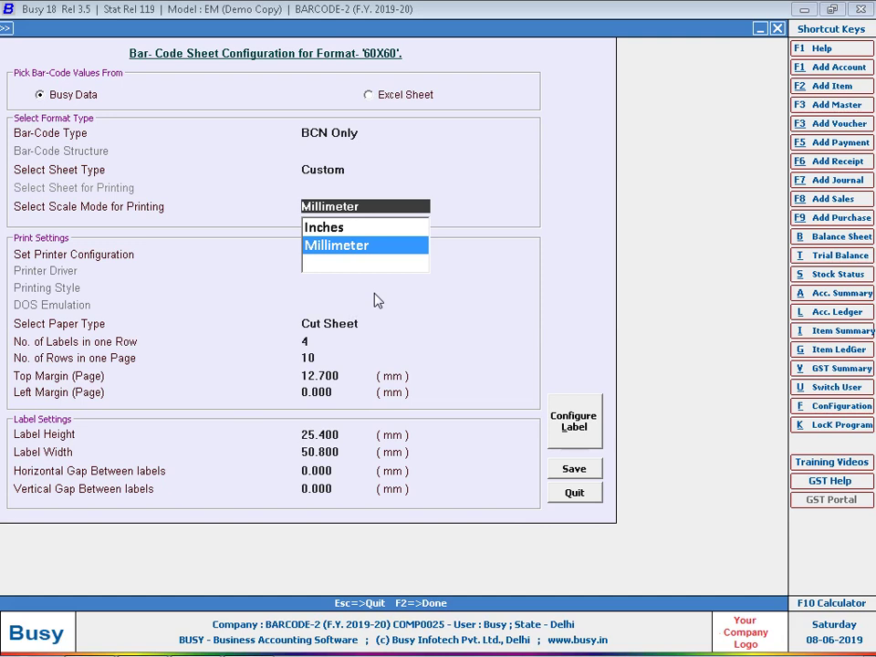
pyautogui.press('Return')
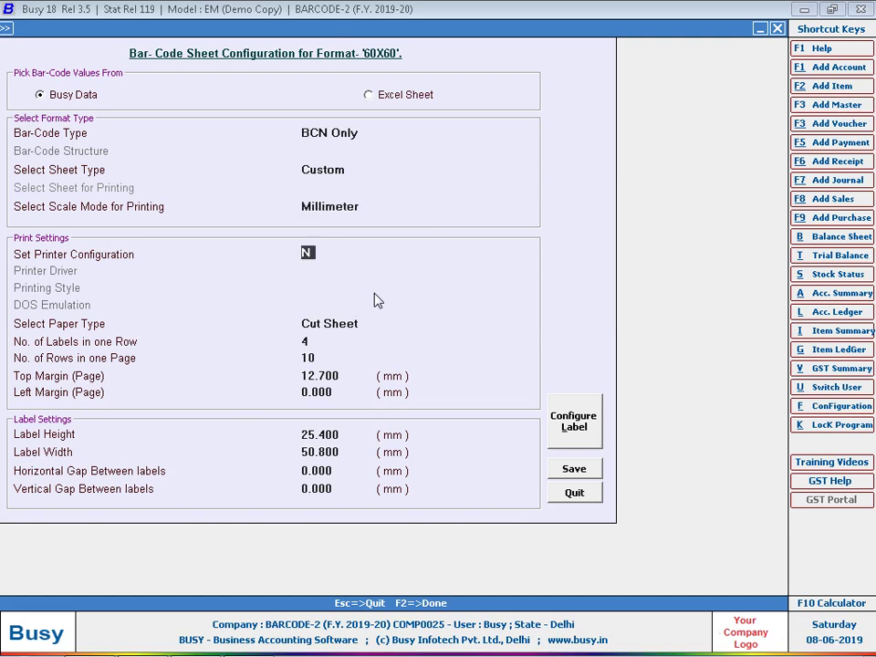
pyautogui.press('y')
pyautogui.press('Return')
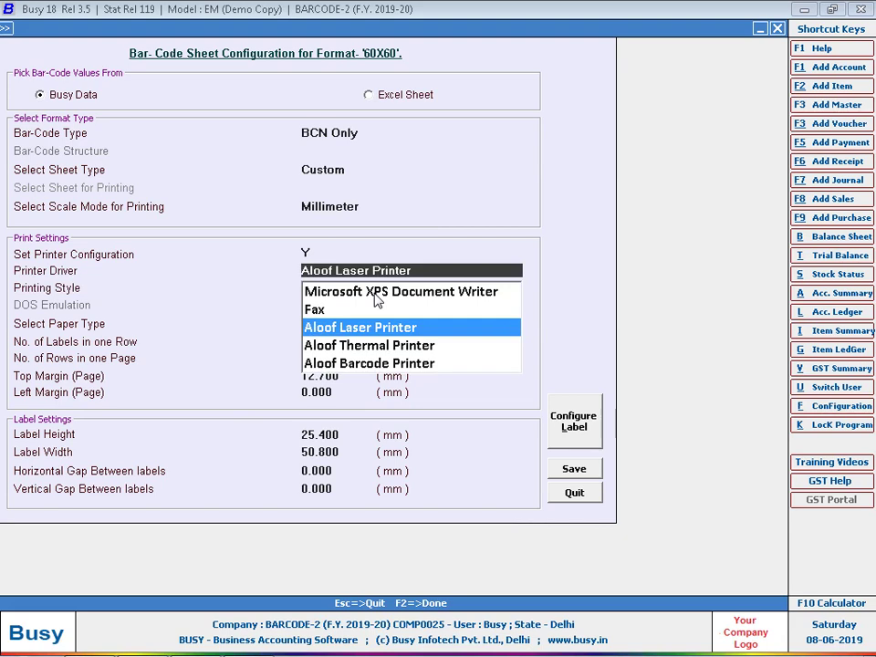
# - Switch to the Chrome browser and search Google in a new tab for tsc printer
pyautogui.click(89, 639)
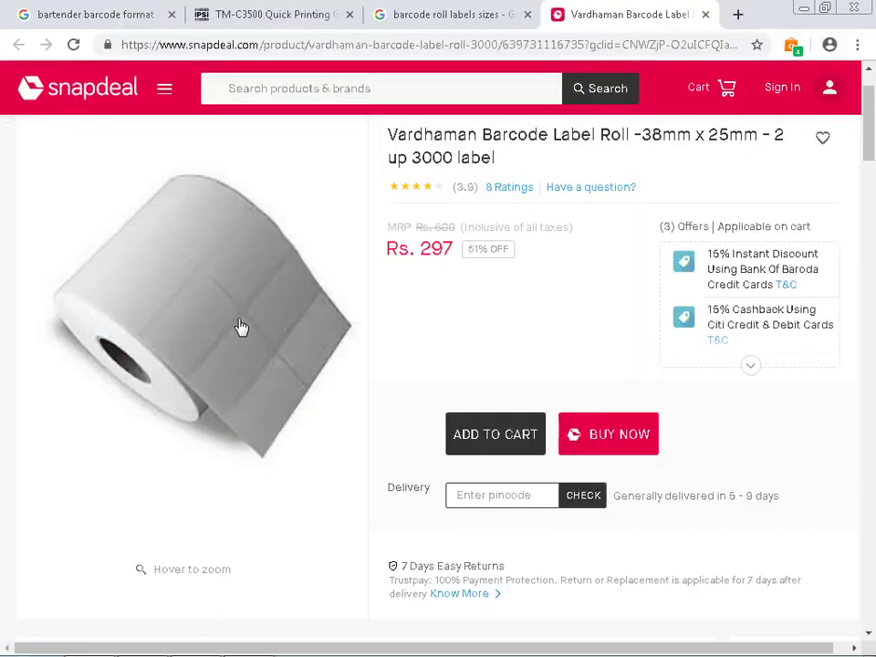
pyautogui.click(278, 11)
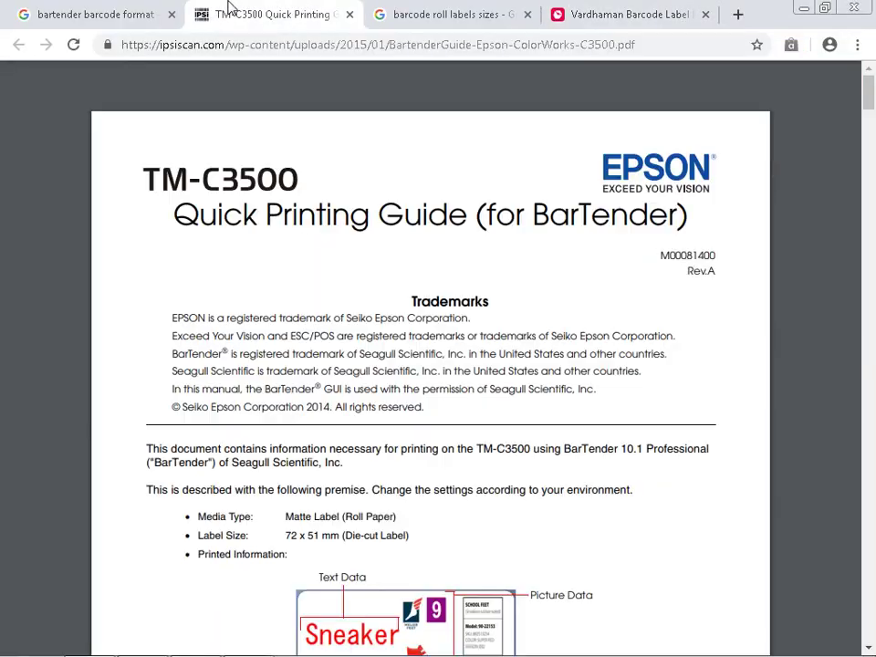
pyautogui.click(738, 15)
pyautogui.write('TSC')
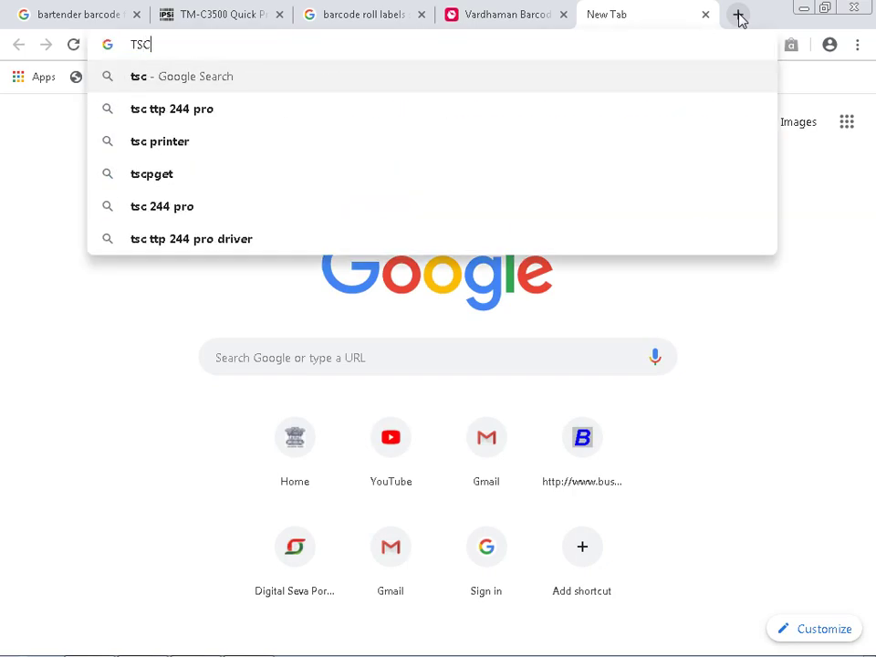
pyautogui.press('Down')
pyautogui.press('Down')
pyautogui.press('Return')
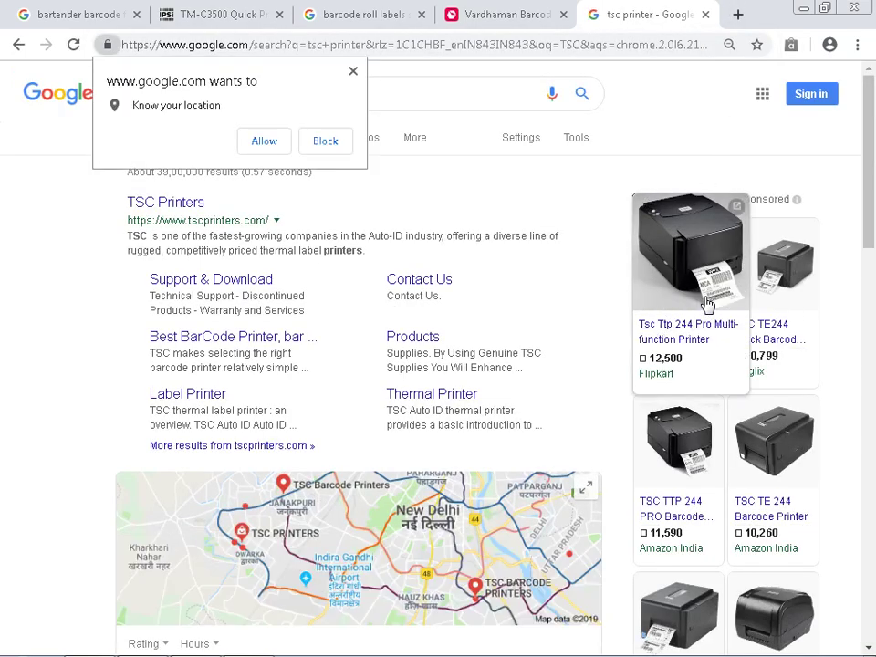
# - Open the TSC TTP 244 Pro printer offer on Flipkart and examine the product image of the opened printer
pyautogui.click(705, 310)
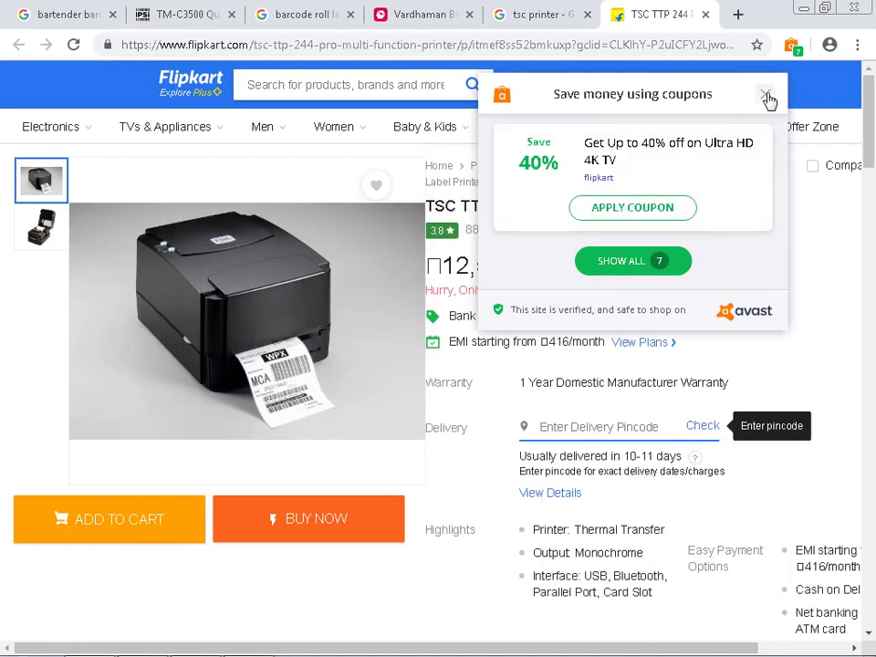
pyautogui.click(766, 94)
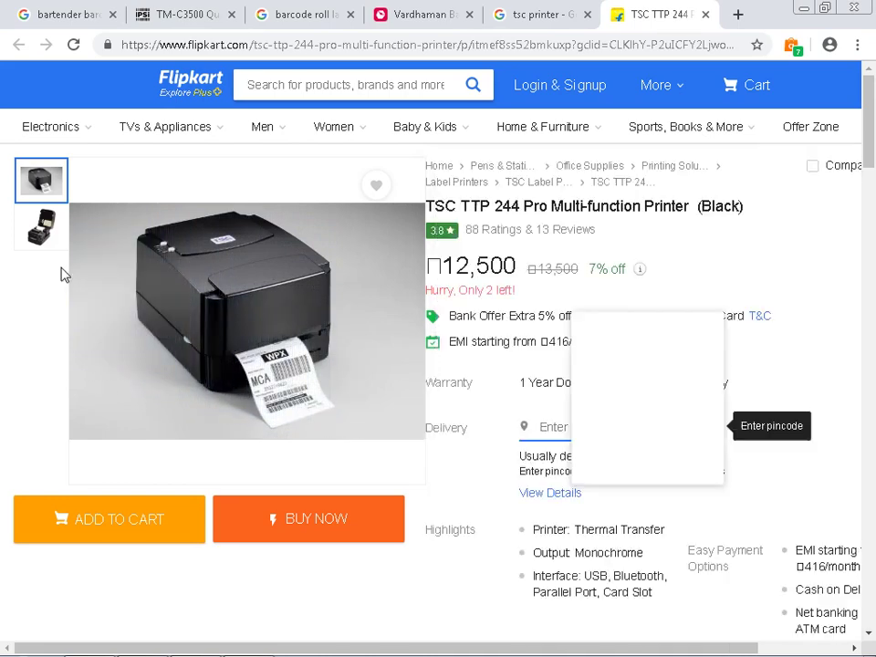
pyautogui.moveTo(41, 226)
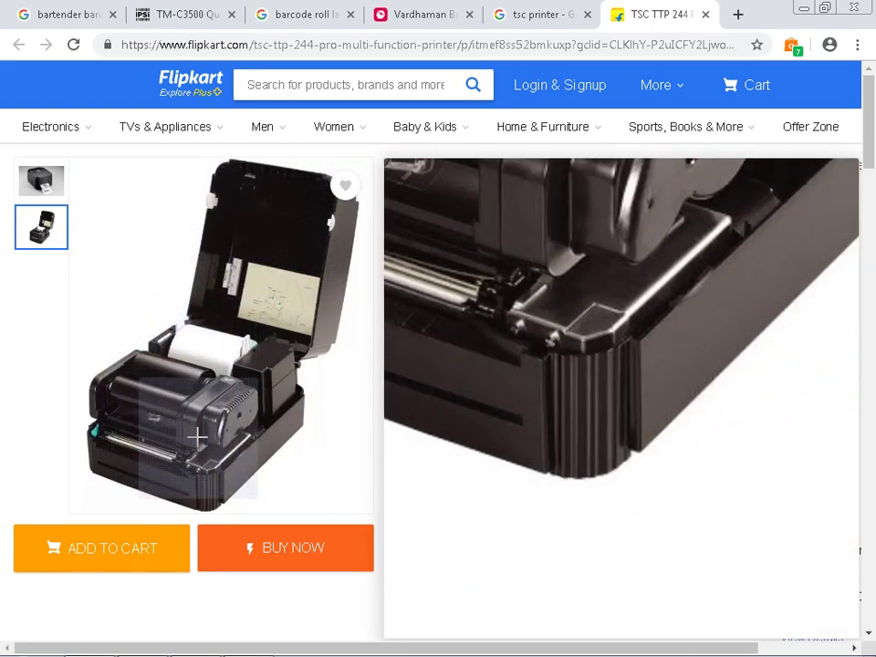
# - Return to Busy and set the printer driver to Aloof Laser Printer, printing style to Windows and paper type to Cut Sheet
pyautogui.click(155, 641)
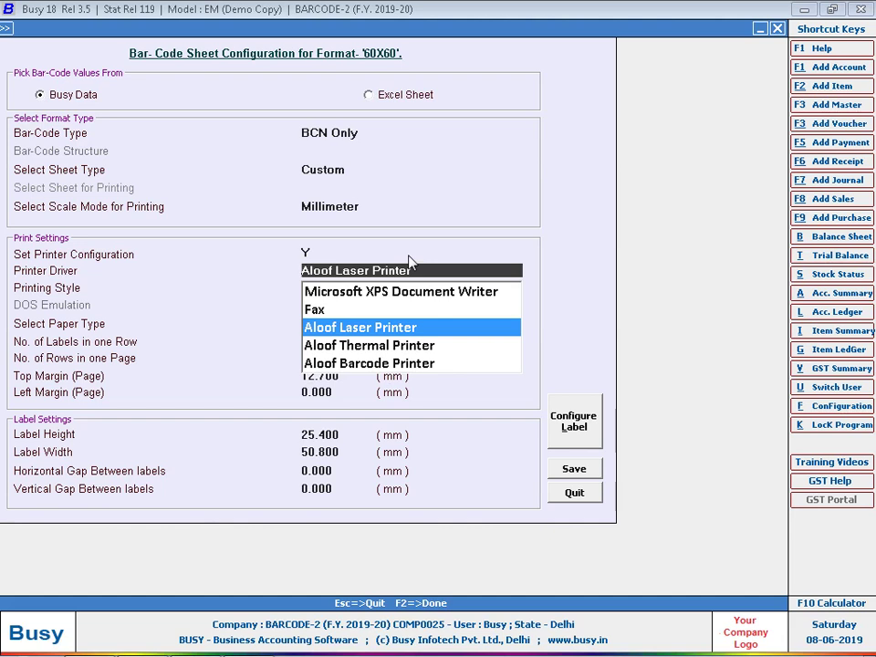
pyautogui.press('Return')
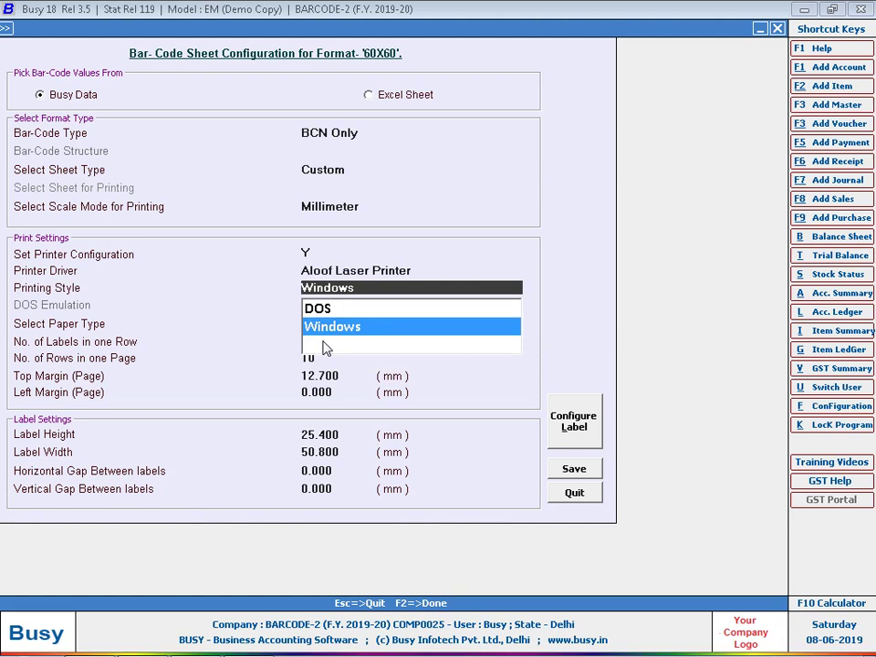
pyautogui.press('Return')
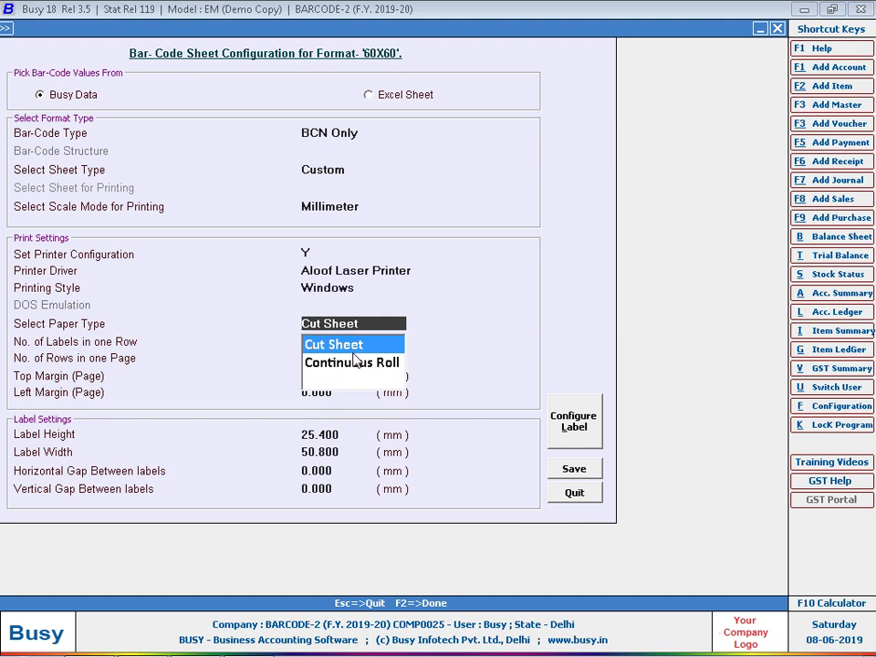
pyautogui.press('Return')
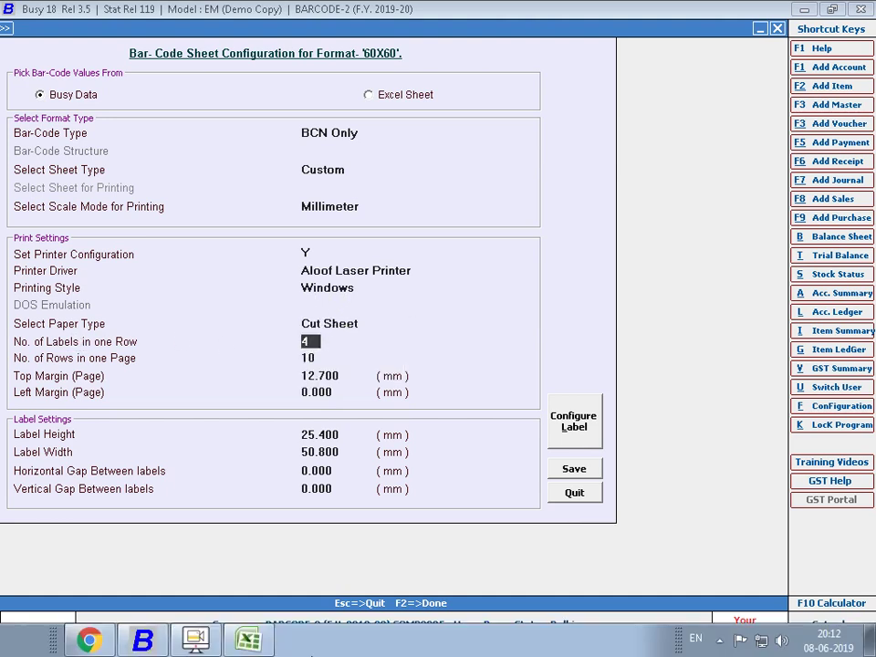
# - Switch to Chrome, search Google Images for a4 size in a new tab and examine the A4 sheet dimensions diagram
pyautogui.click(88, 639)
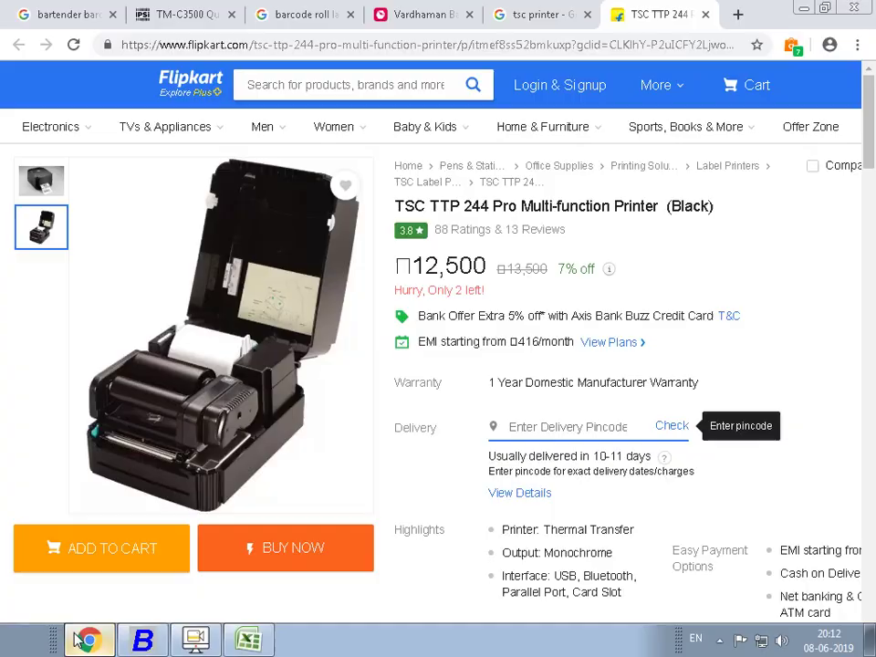
pyautogui.click(738, 15)
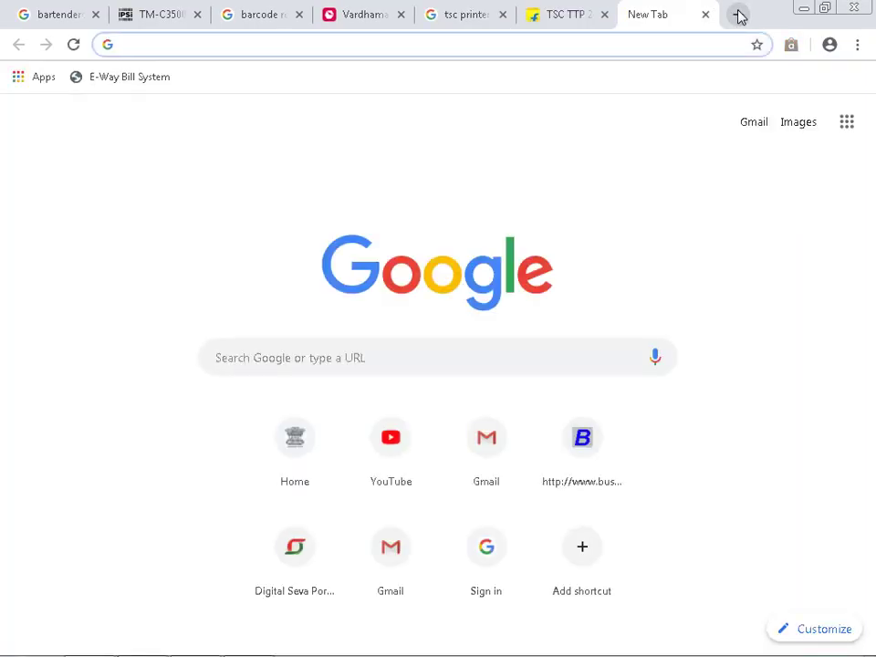
pyautogui.write('a4')
pyautogui.press('Down')
pyautogui.press('Return')
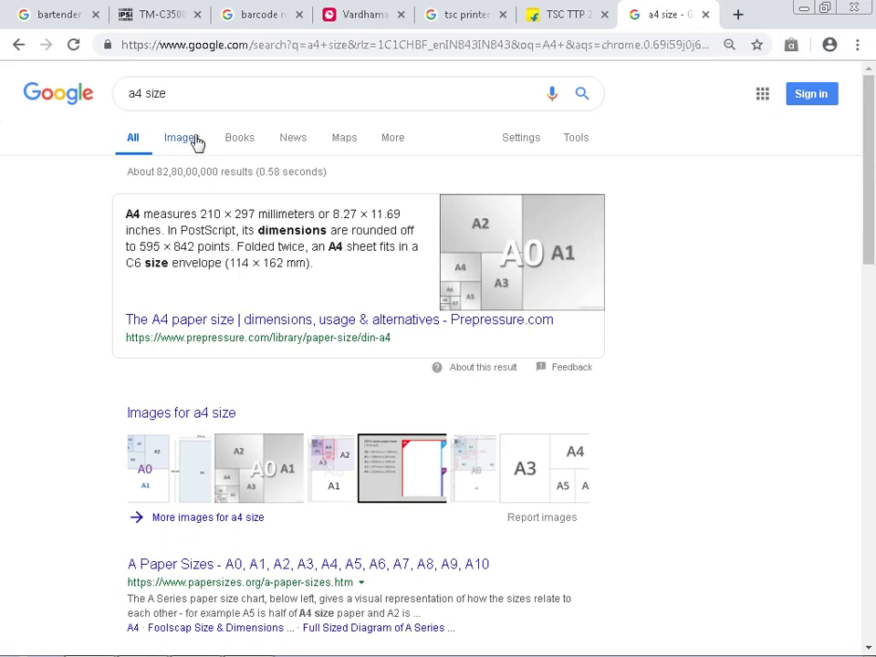
pyautogui.click(193, 140)
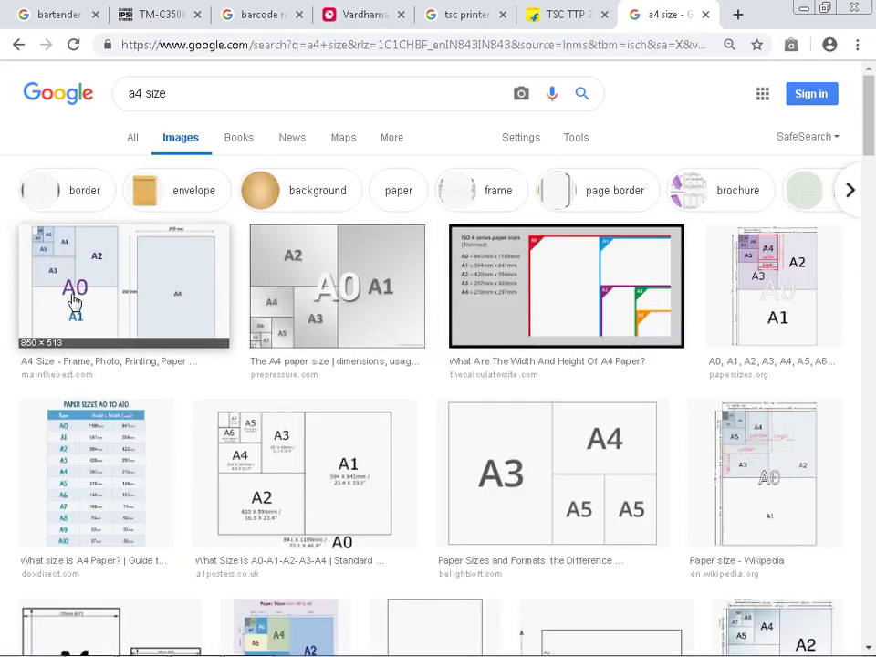
pyautogui.click(172, 285)
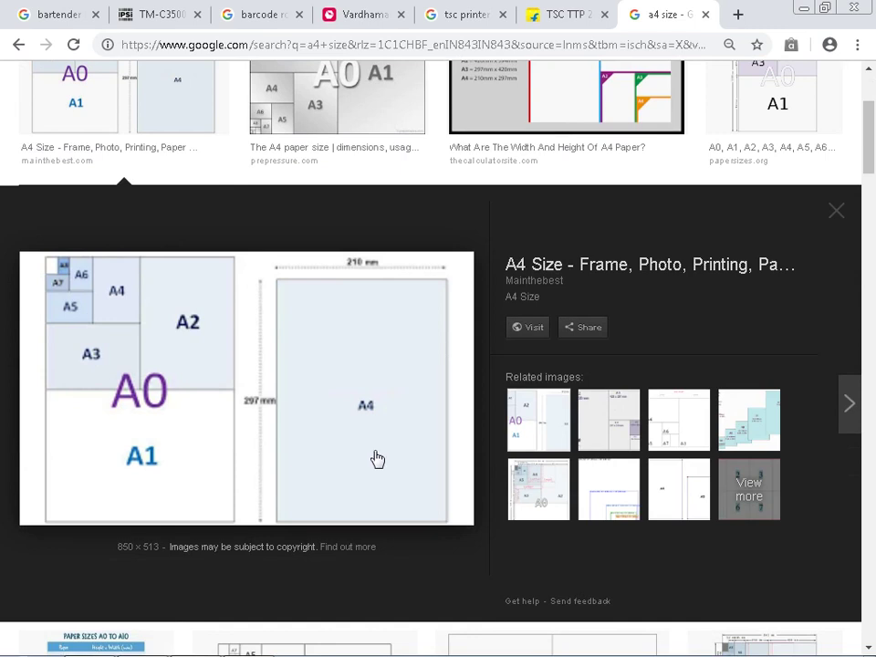
# - Check the Vardhaman label roll page again, and in Busy set the 60X60 format's paper type to Continuous Roll
pyautogui.click(369, 13)
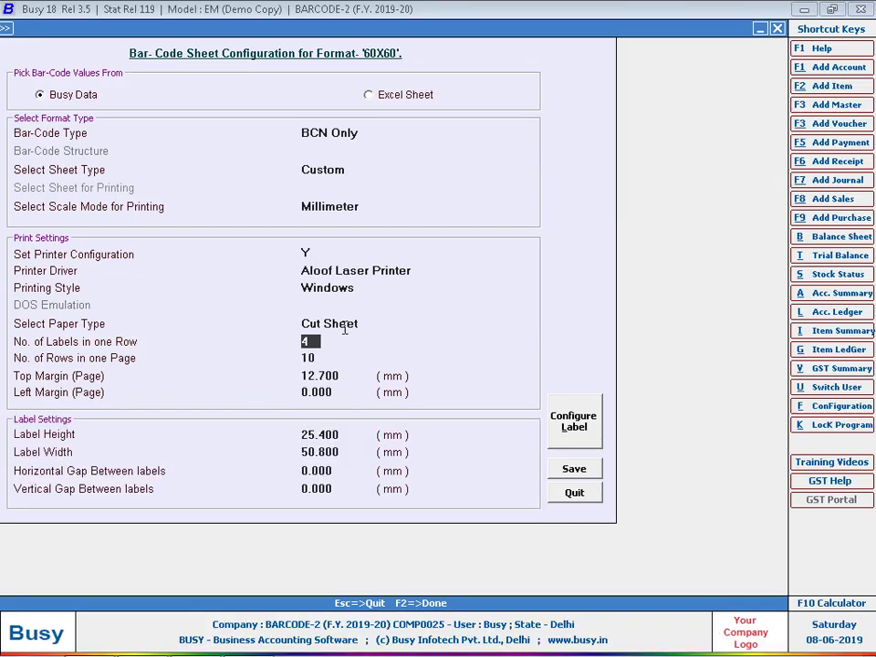
pyautogui.click(363, 323)
pyautogui.click(342, 359)
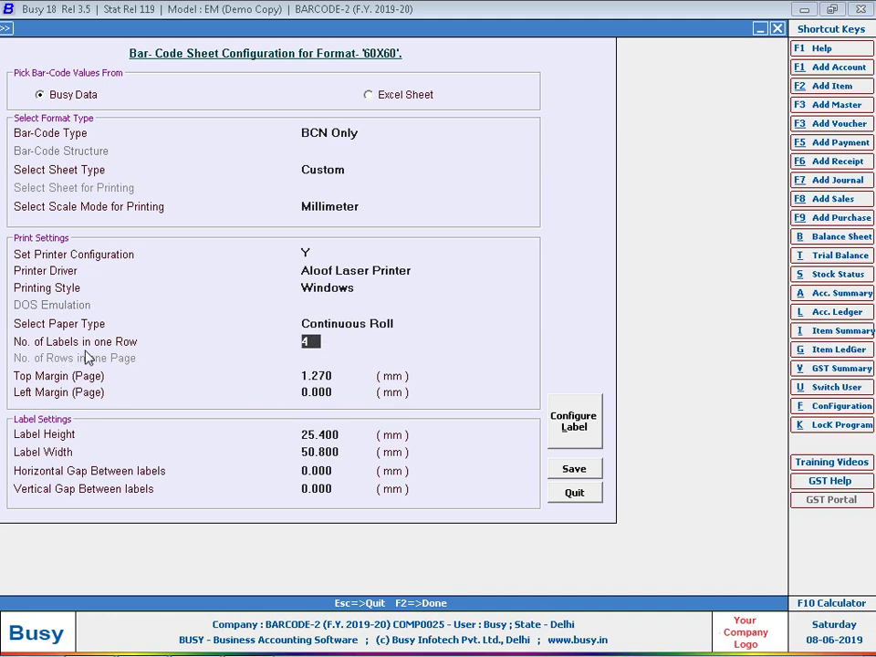
# - Switch to Chrome and examine image results for barcode roll labels sizes, enlarging the diagram of one, two and three labels per row
pyautogui.hotkey('alt', 'Tab')
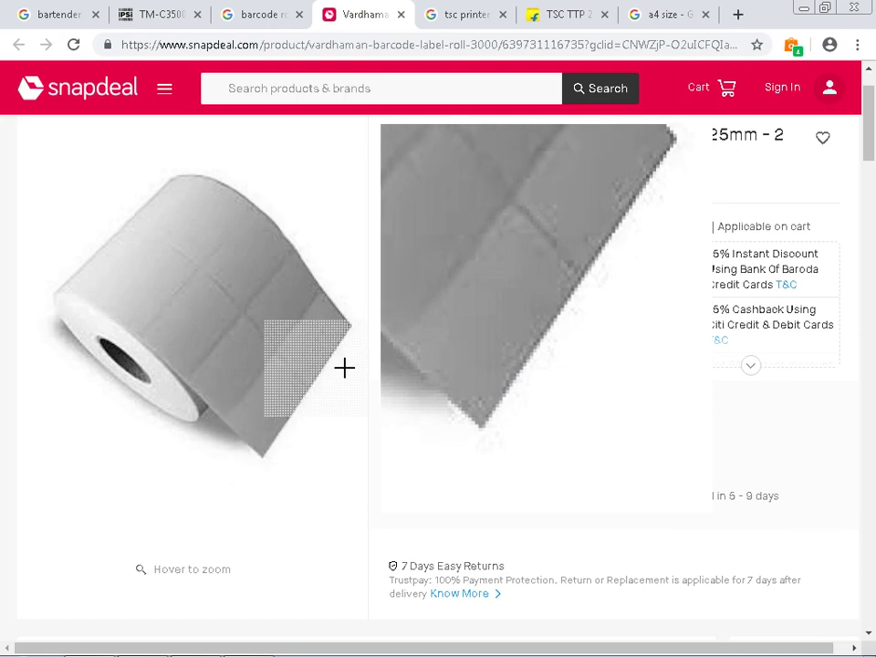
pyautogui.click(253, 9)
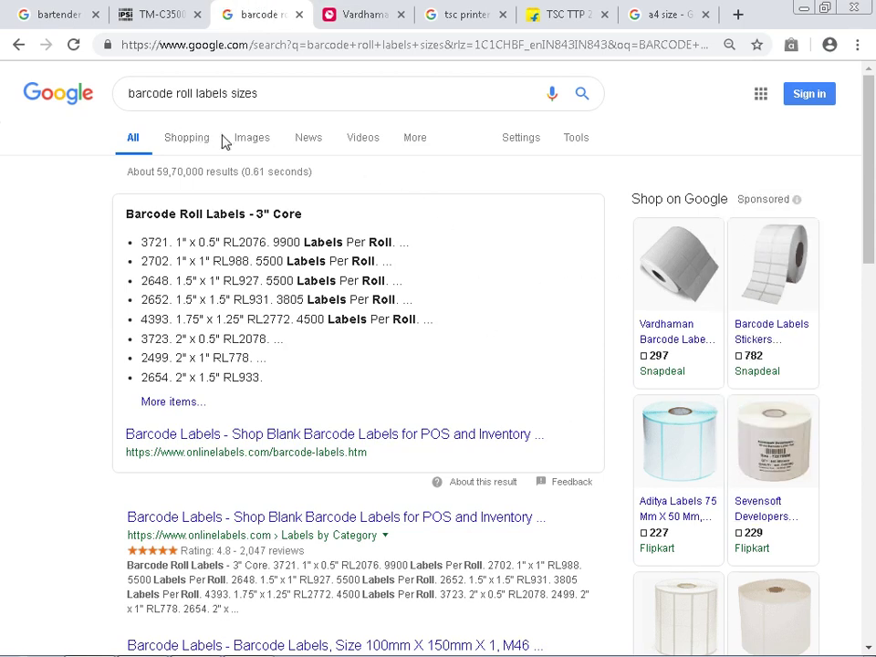
pyautogui.click(253, 137)
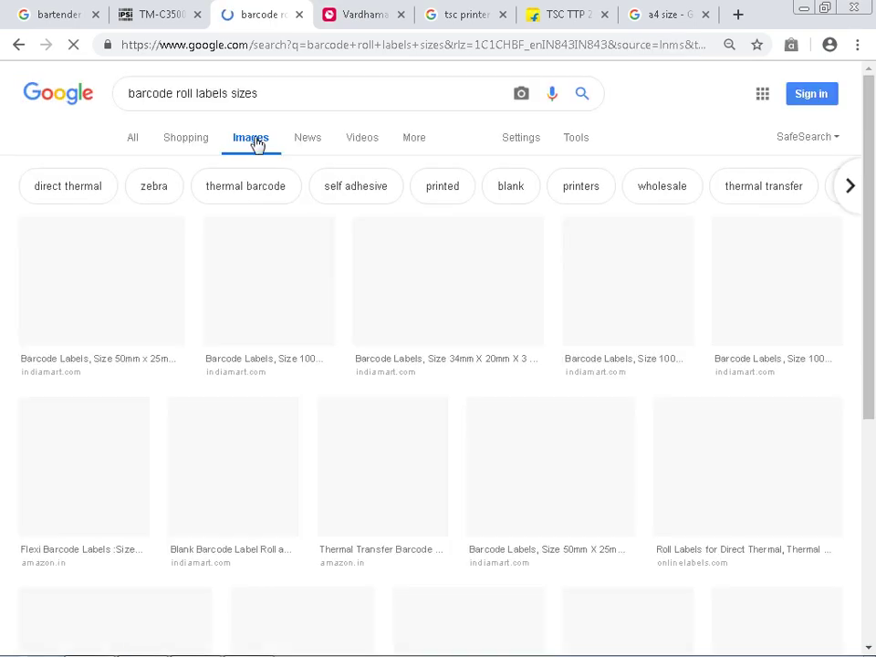
pyautogui.scroll(-3, 388, 465)
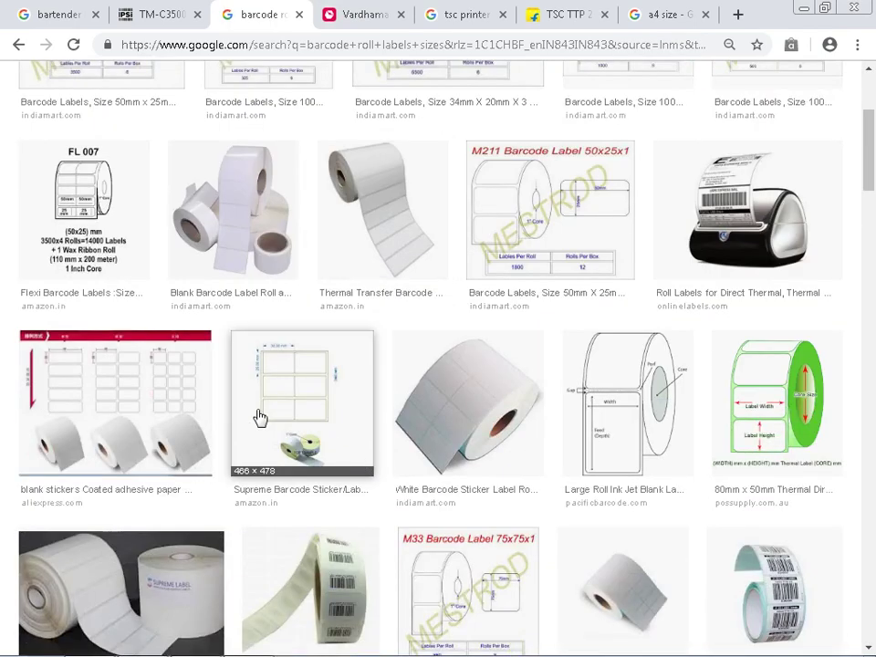
pyautogui.scroll(-1, 146, 401)
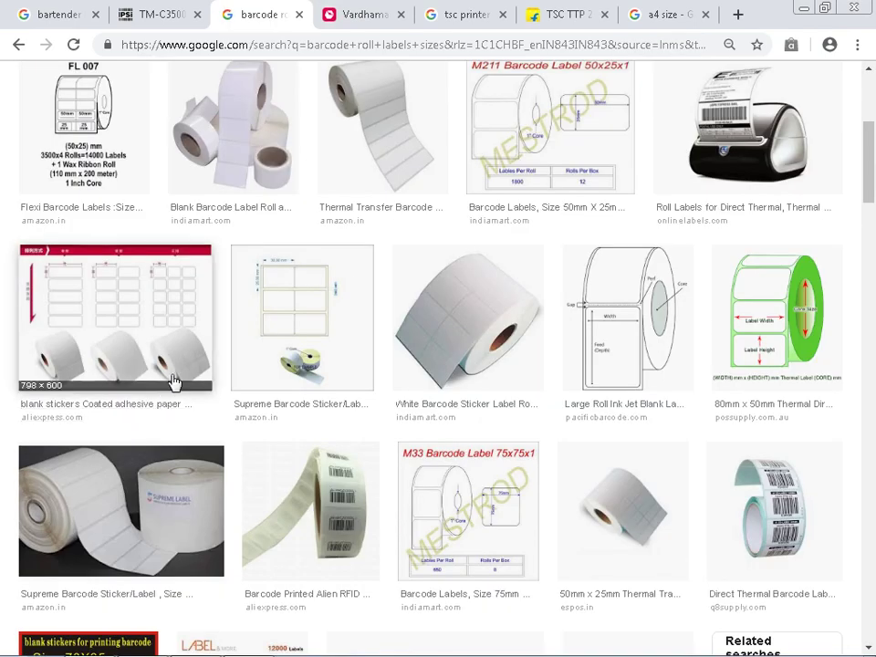
pyautogui.click(187, 298)
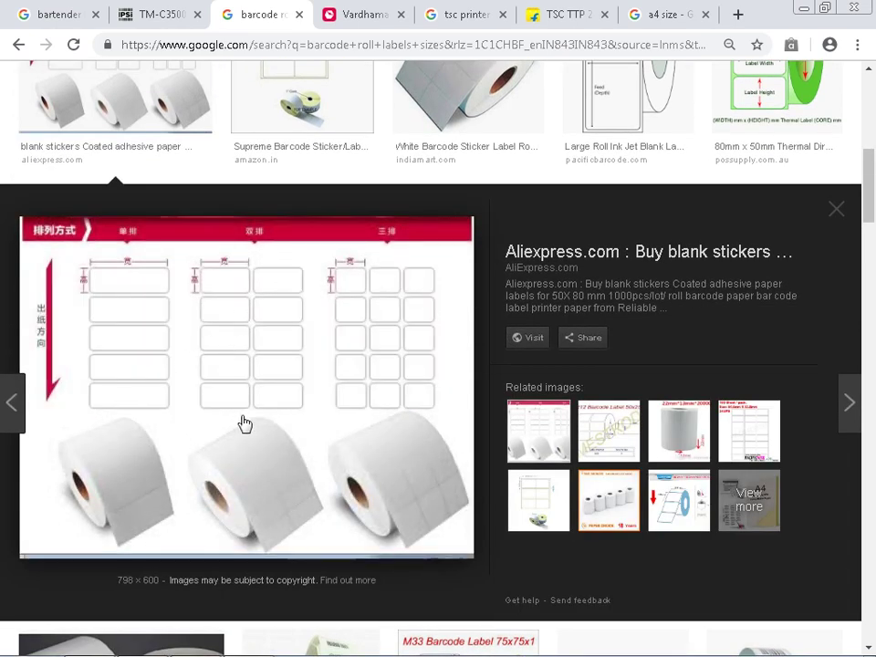
pyautogui.scroll(-3, 405, 387)
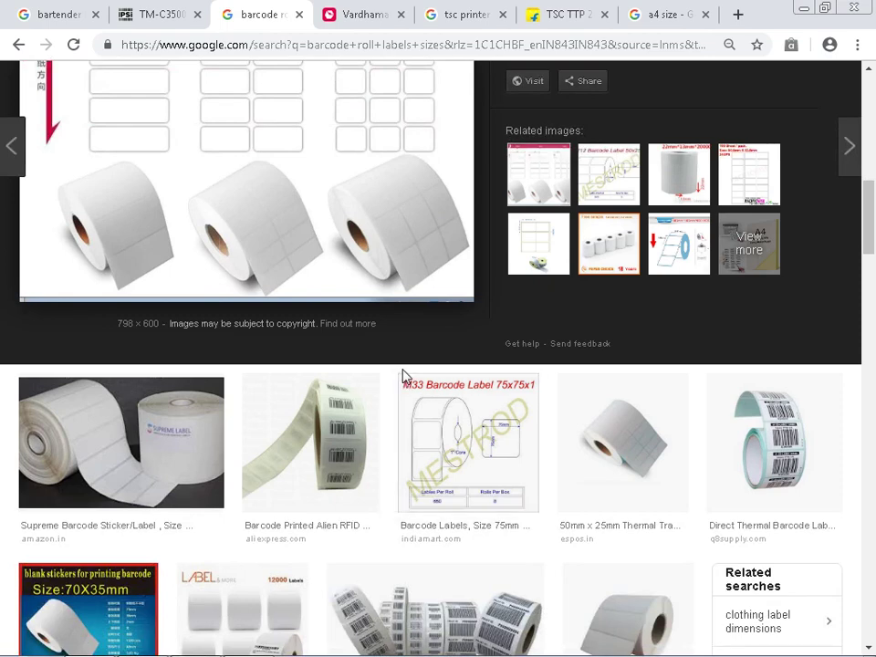
# - Return to Busy and set the 60X60 format's number of labels in one row to 3
pyautogui.hotkey('alt', 'Tab')
pyautogui.press('Return')
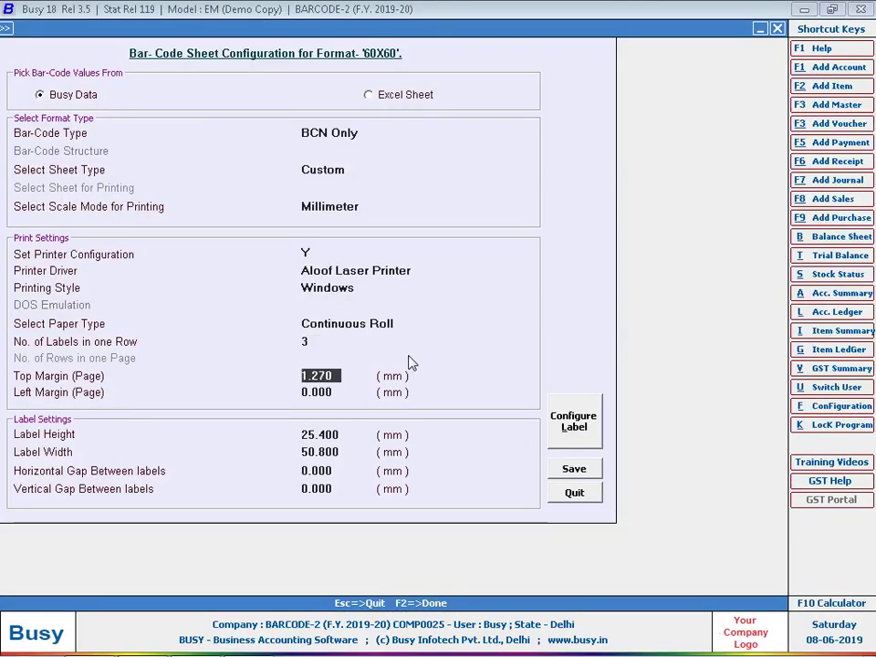